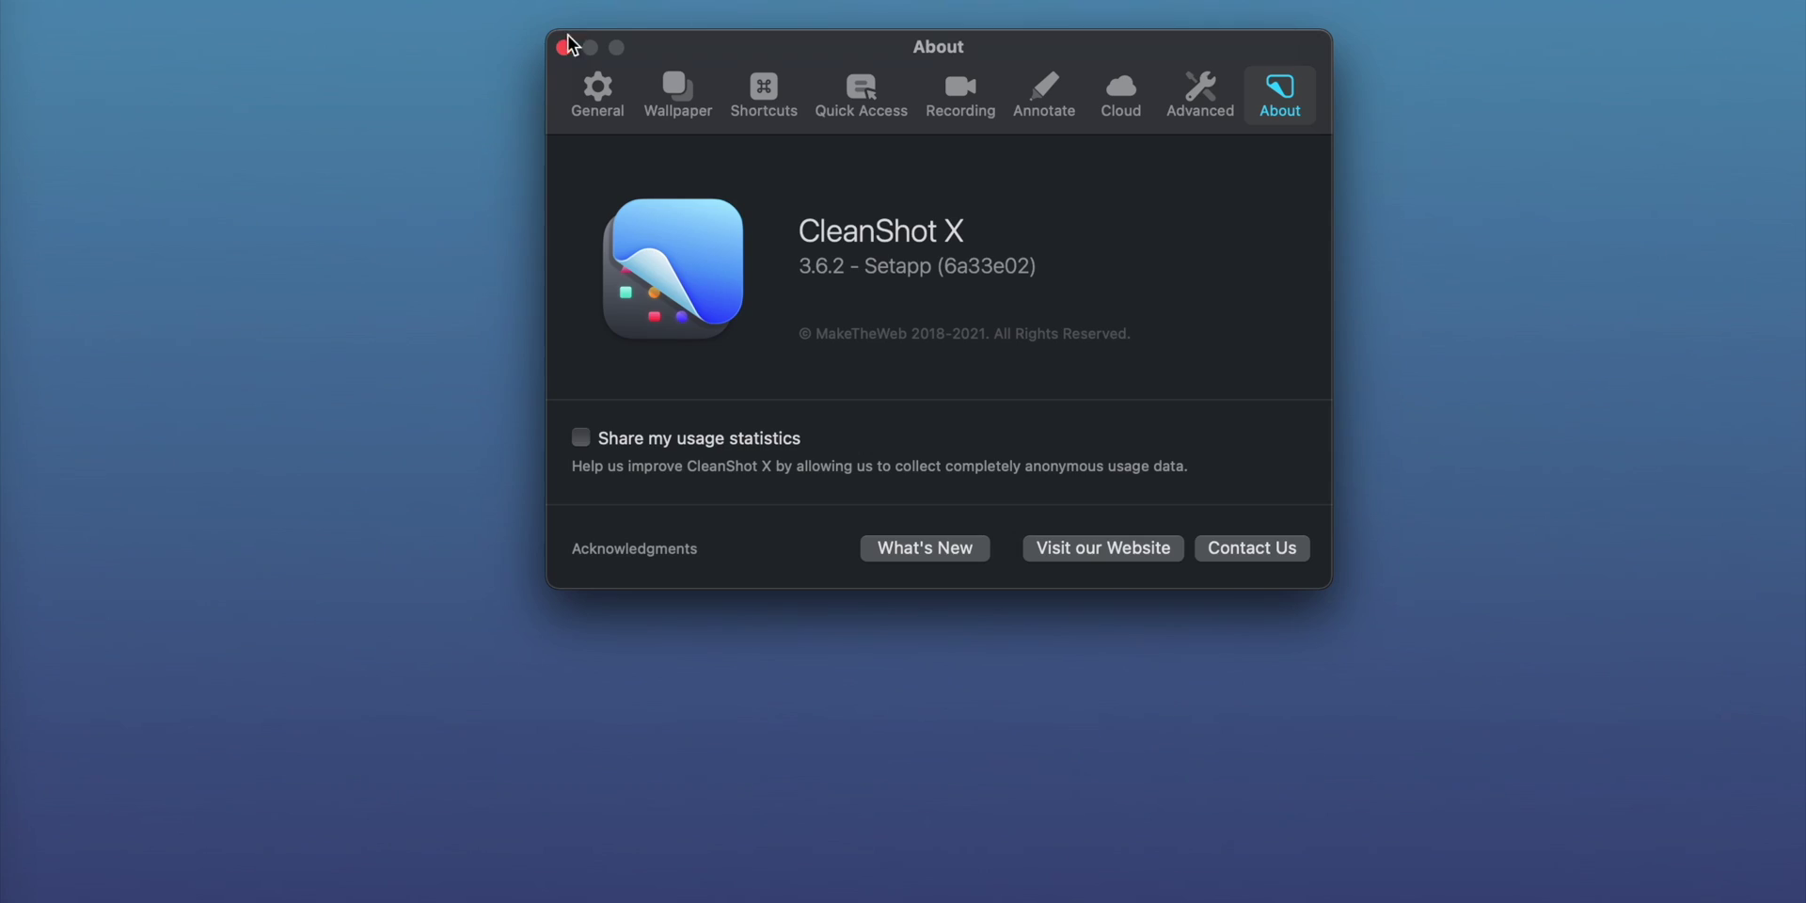
- Step through the CleanShot X preference tabs: General, Wallpaper, Shortcuts, Quick Access, then Recording
left_click(585, 93)
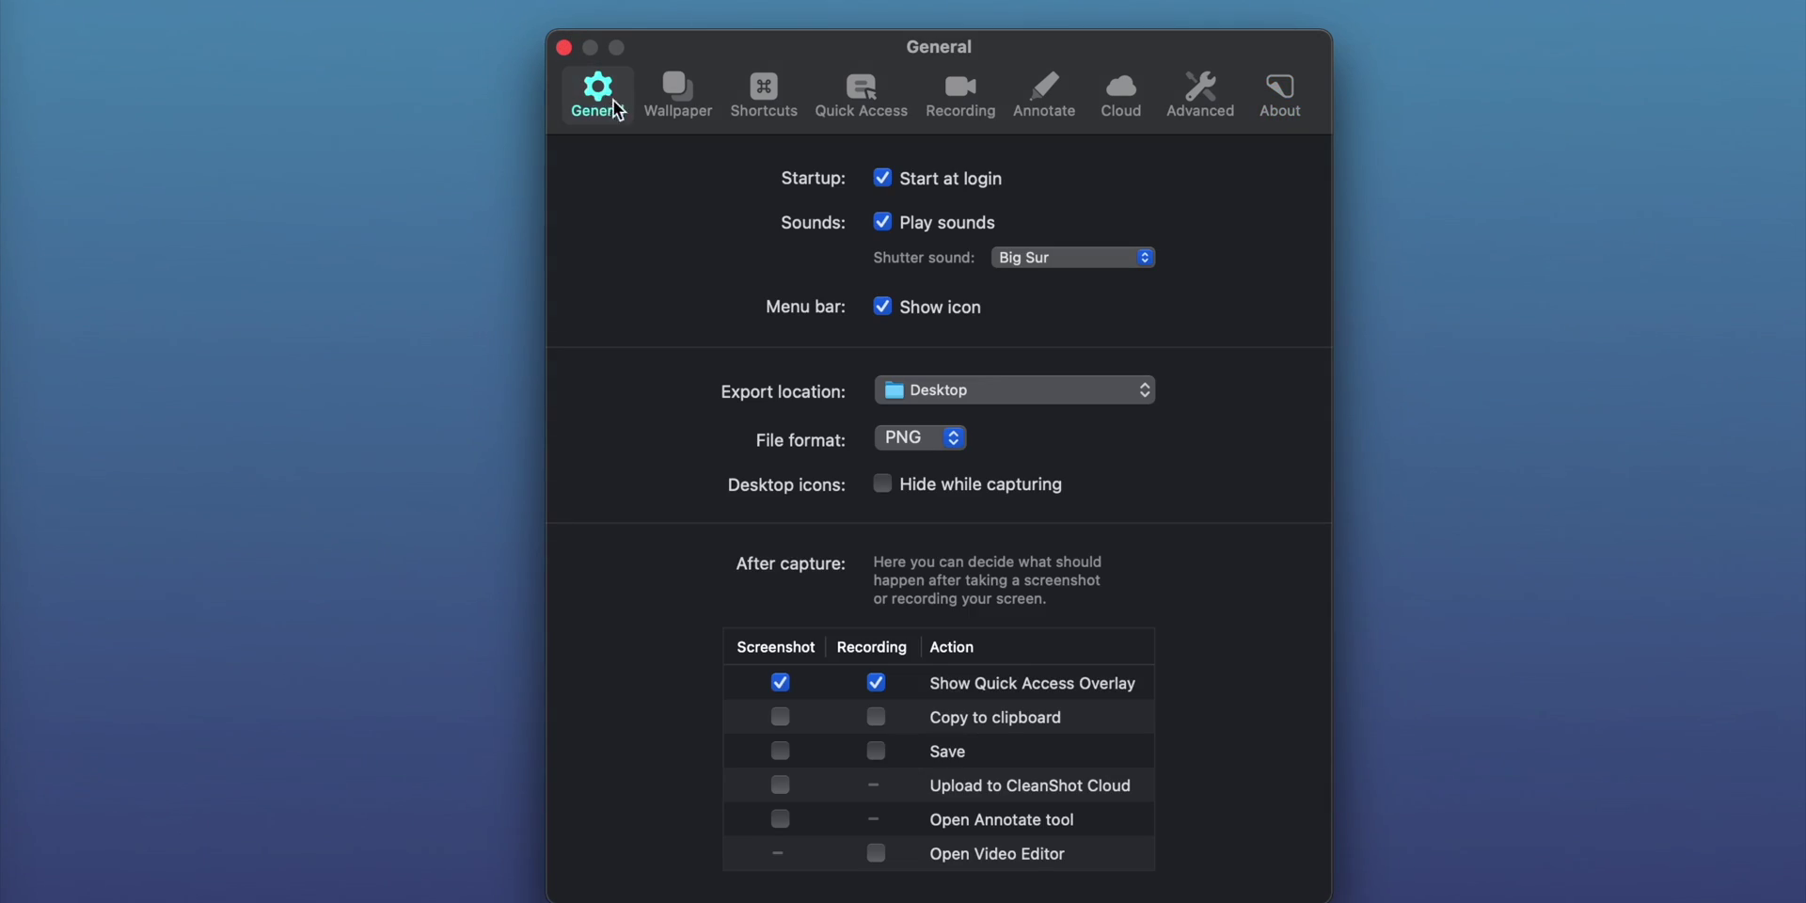
left_click(673, 99)
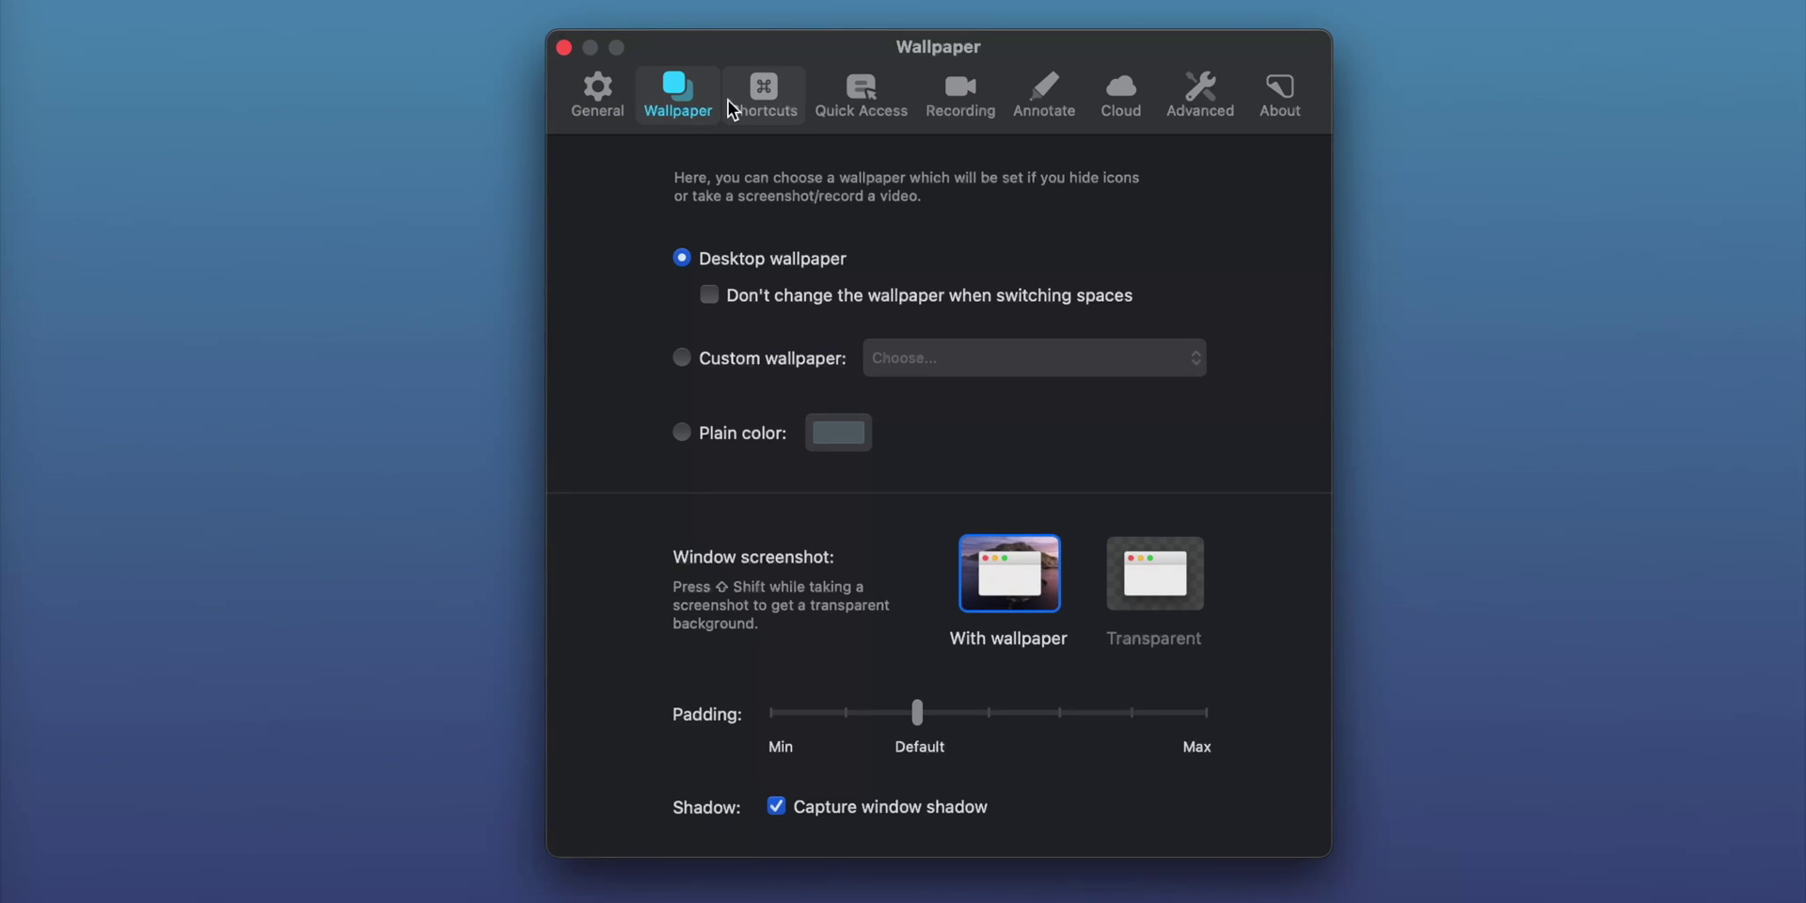
left_click(762, 105)
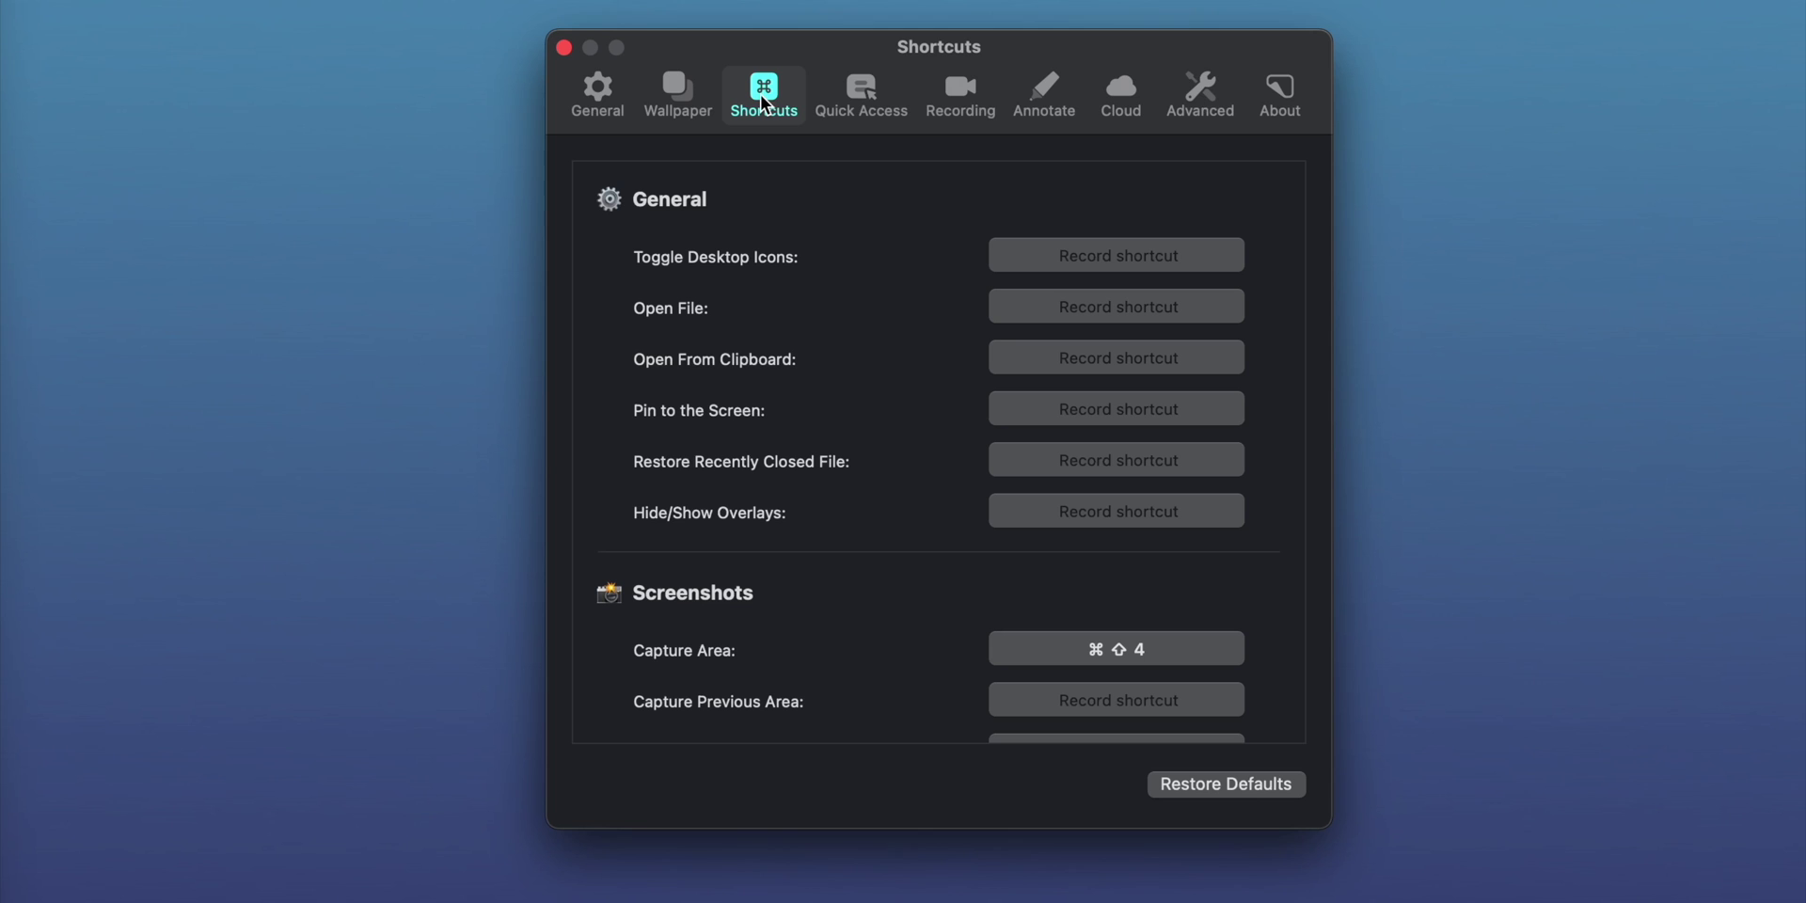
left_click(847, 113)
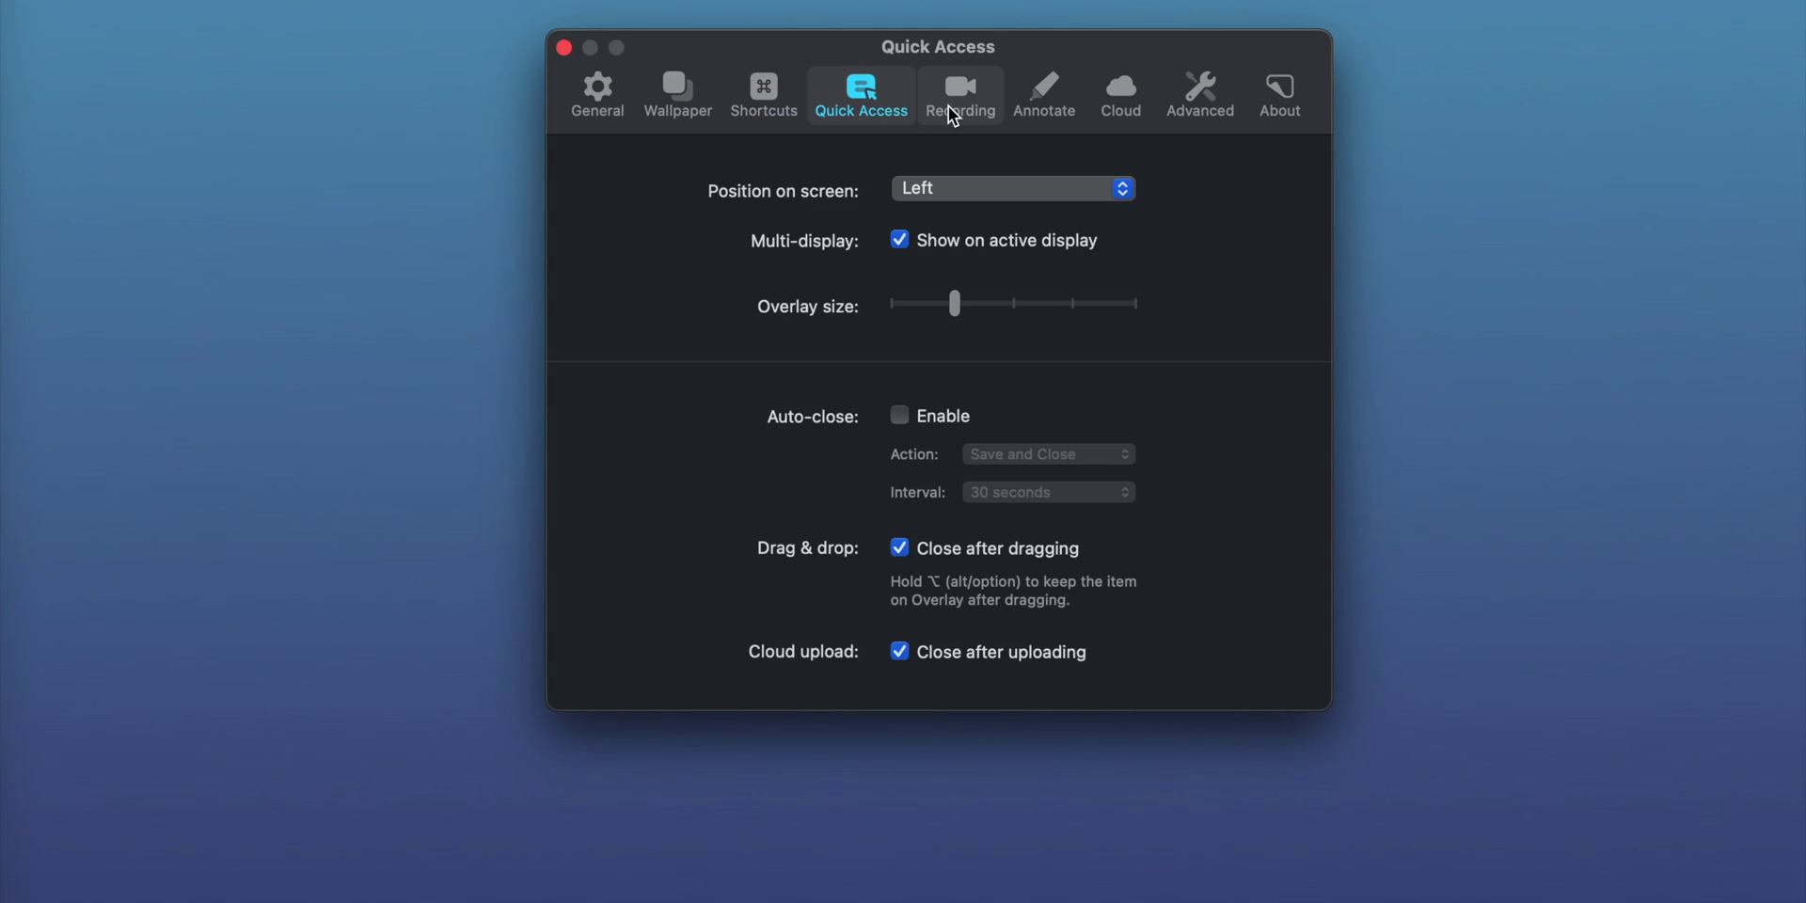
left_click(950, 106)
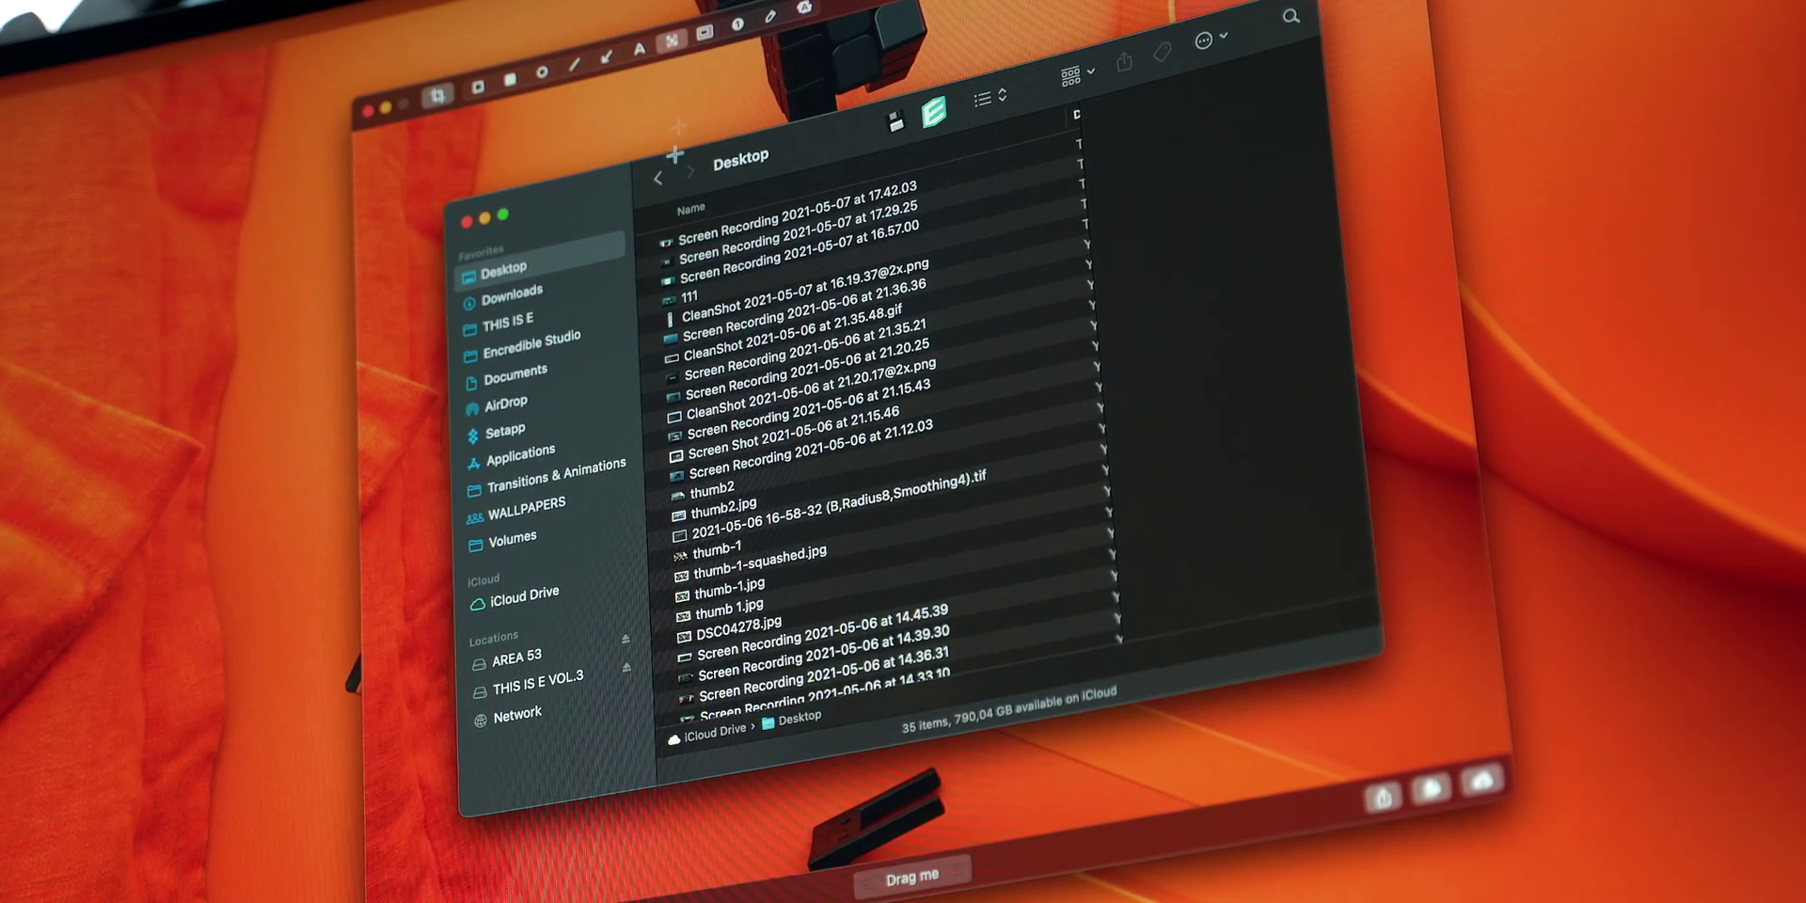
- Pixelate the Finder screenshot's file list, sidebar, bottom status bar and top toolbar
left_click_drag(640, 237, 1122, 642)
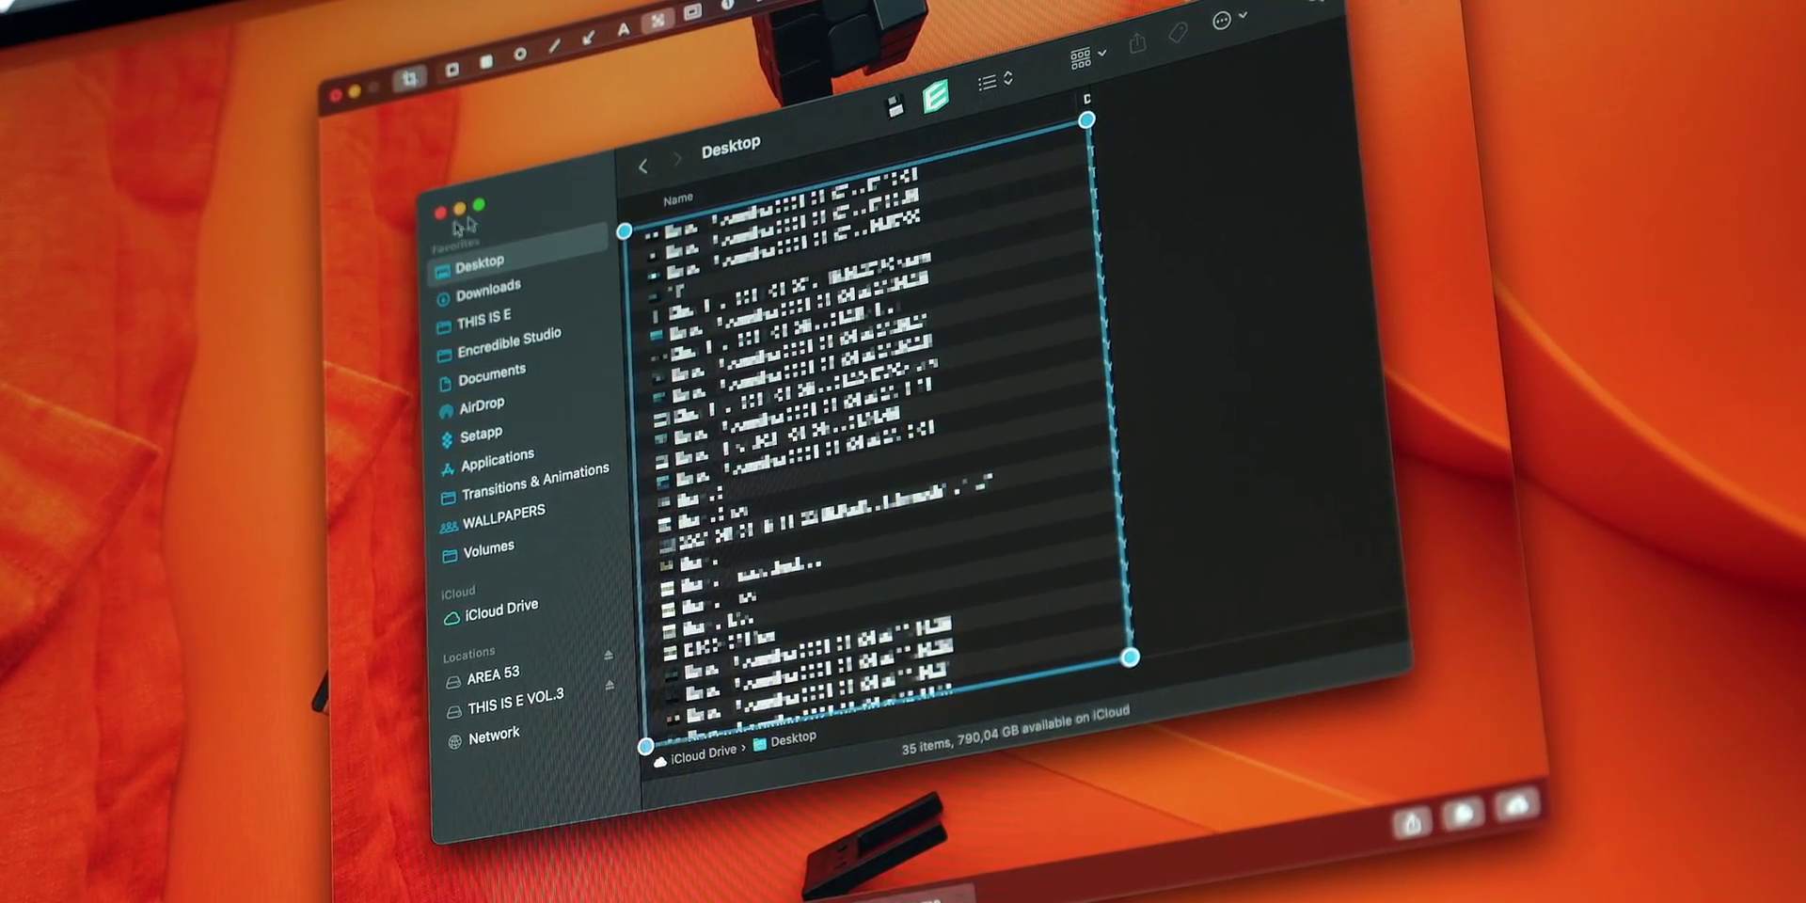
left_click_drag(411, 240, 624, 767)
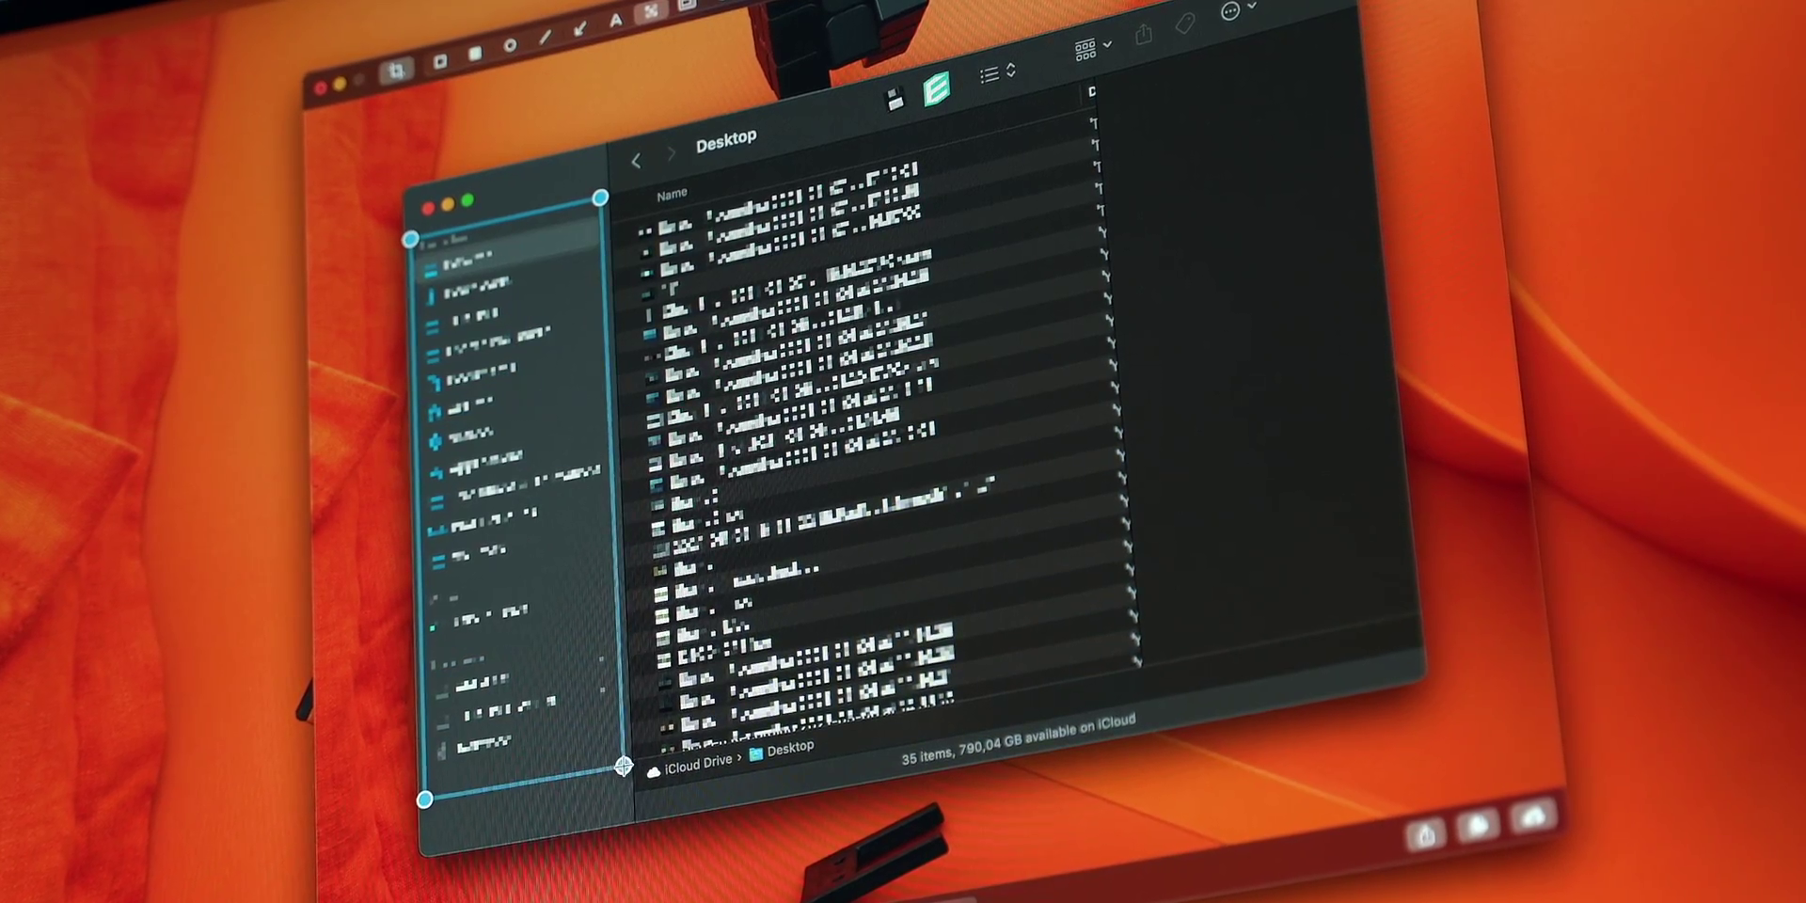
left_click_drag(778, 784, 1196, 726)
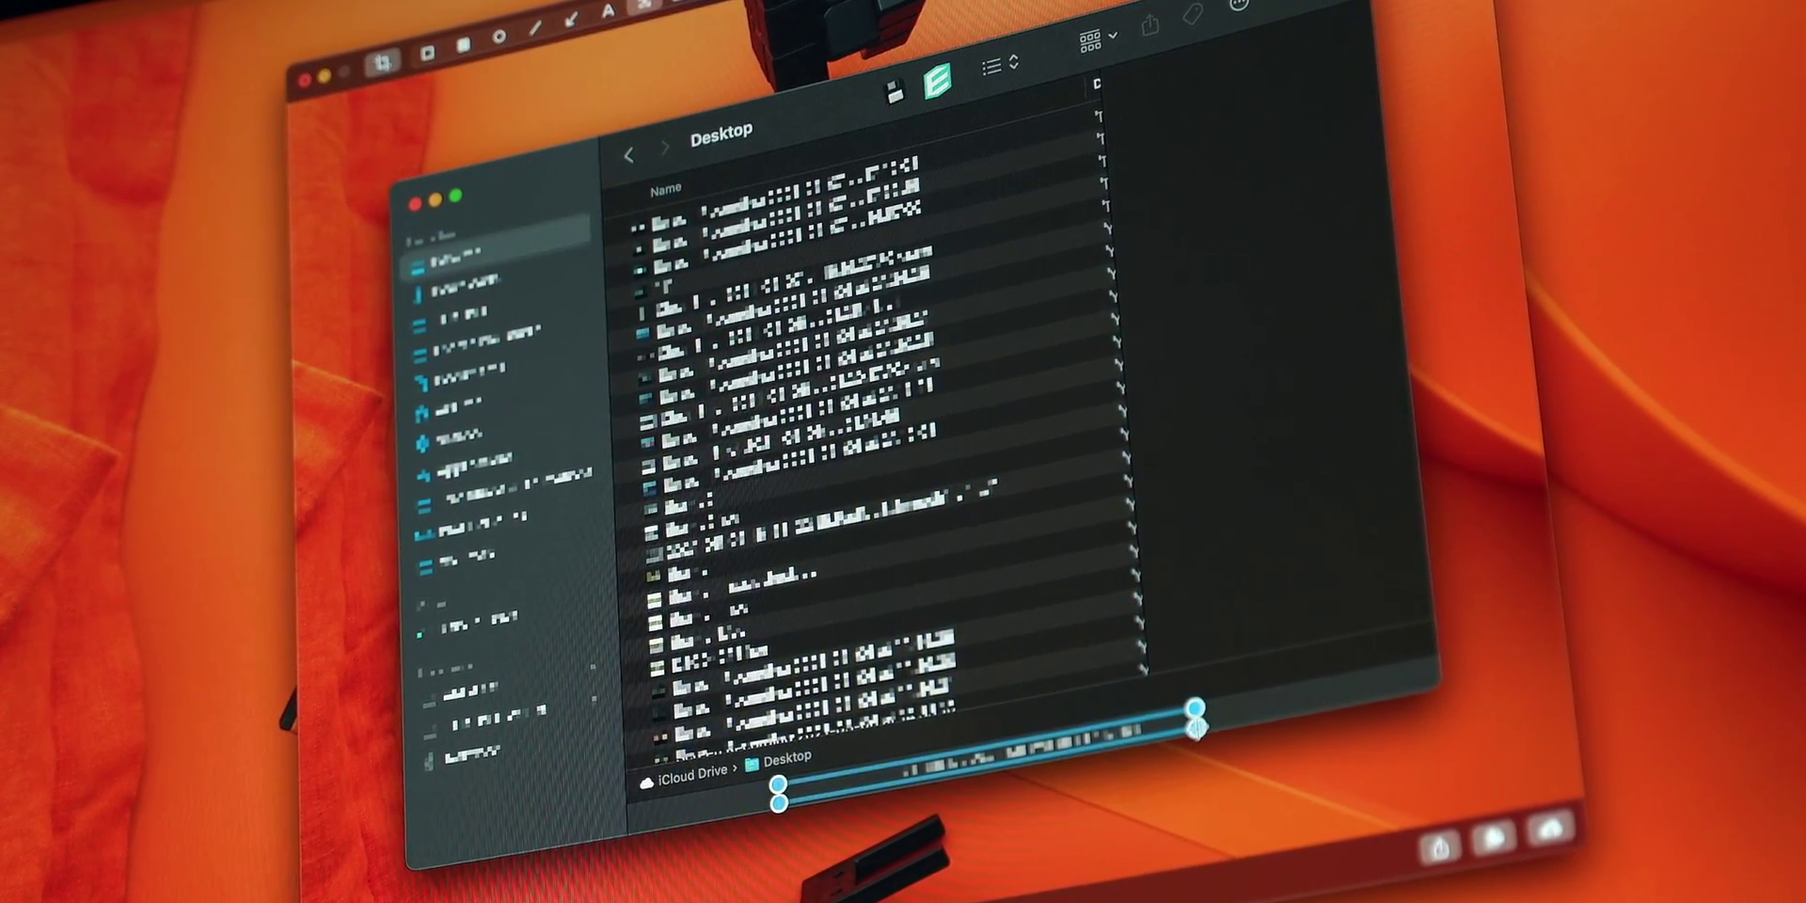
left_click_drag(865, 48, 973, 121)
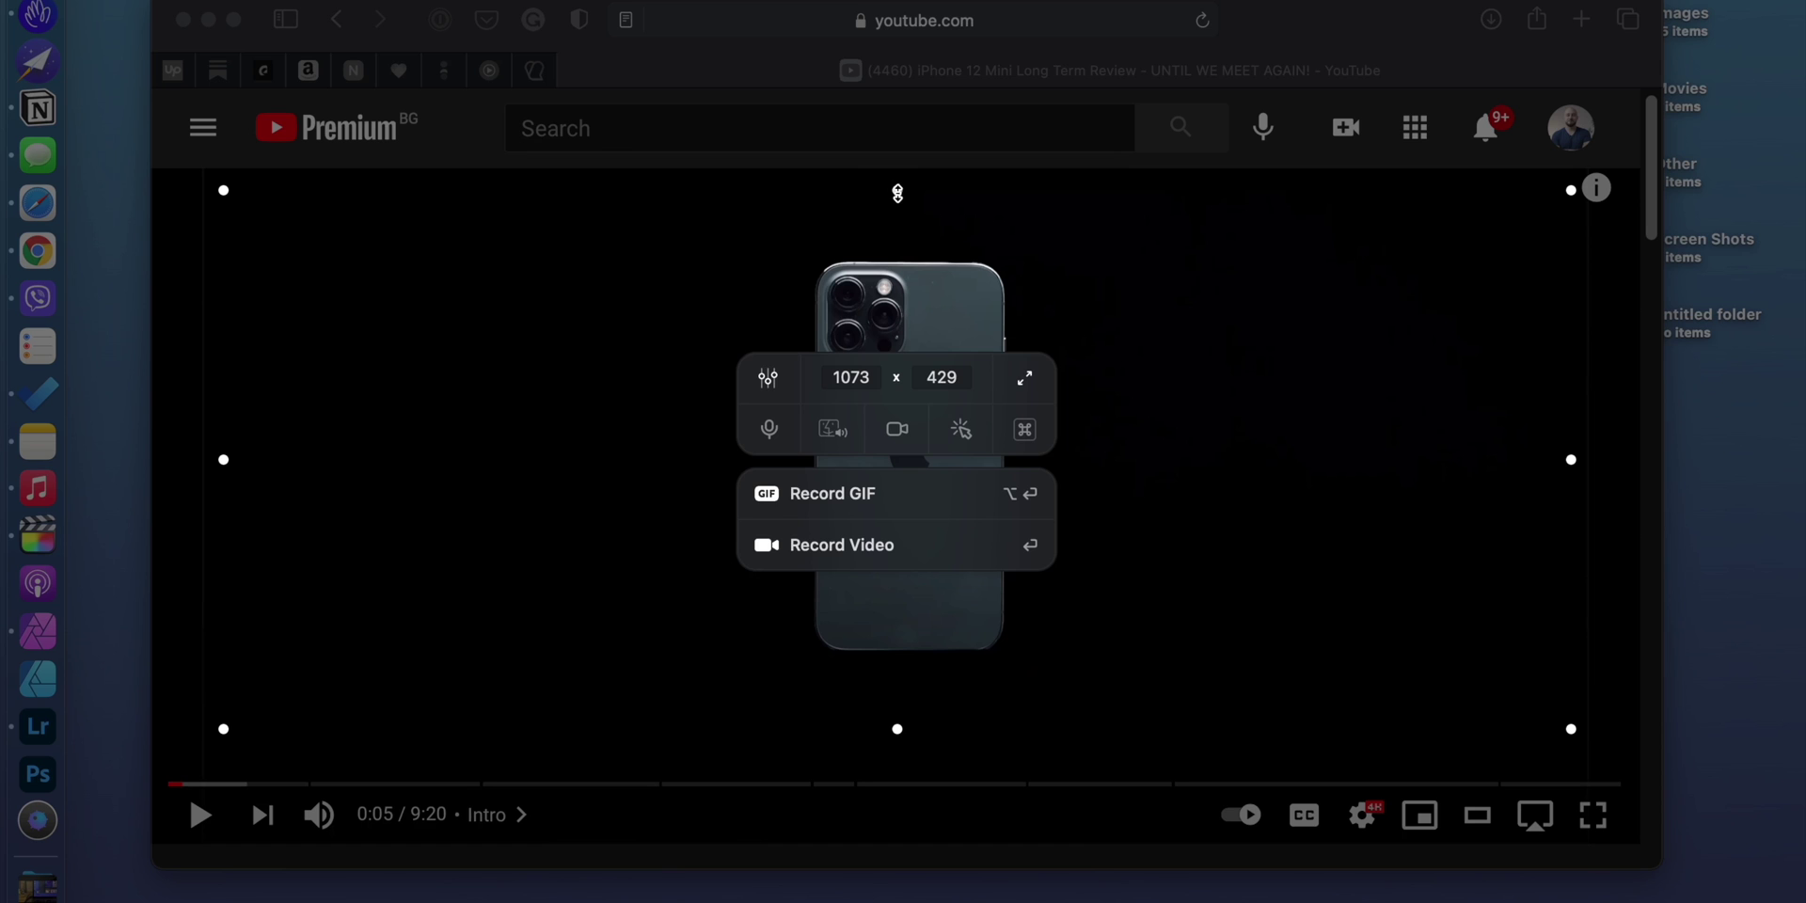
- Record the iPhone video as a GIF, save it, and Quick Look it from Desktop
left_click(891, 502)
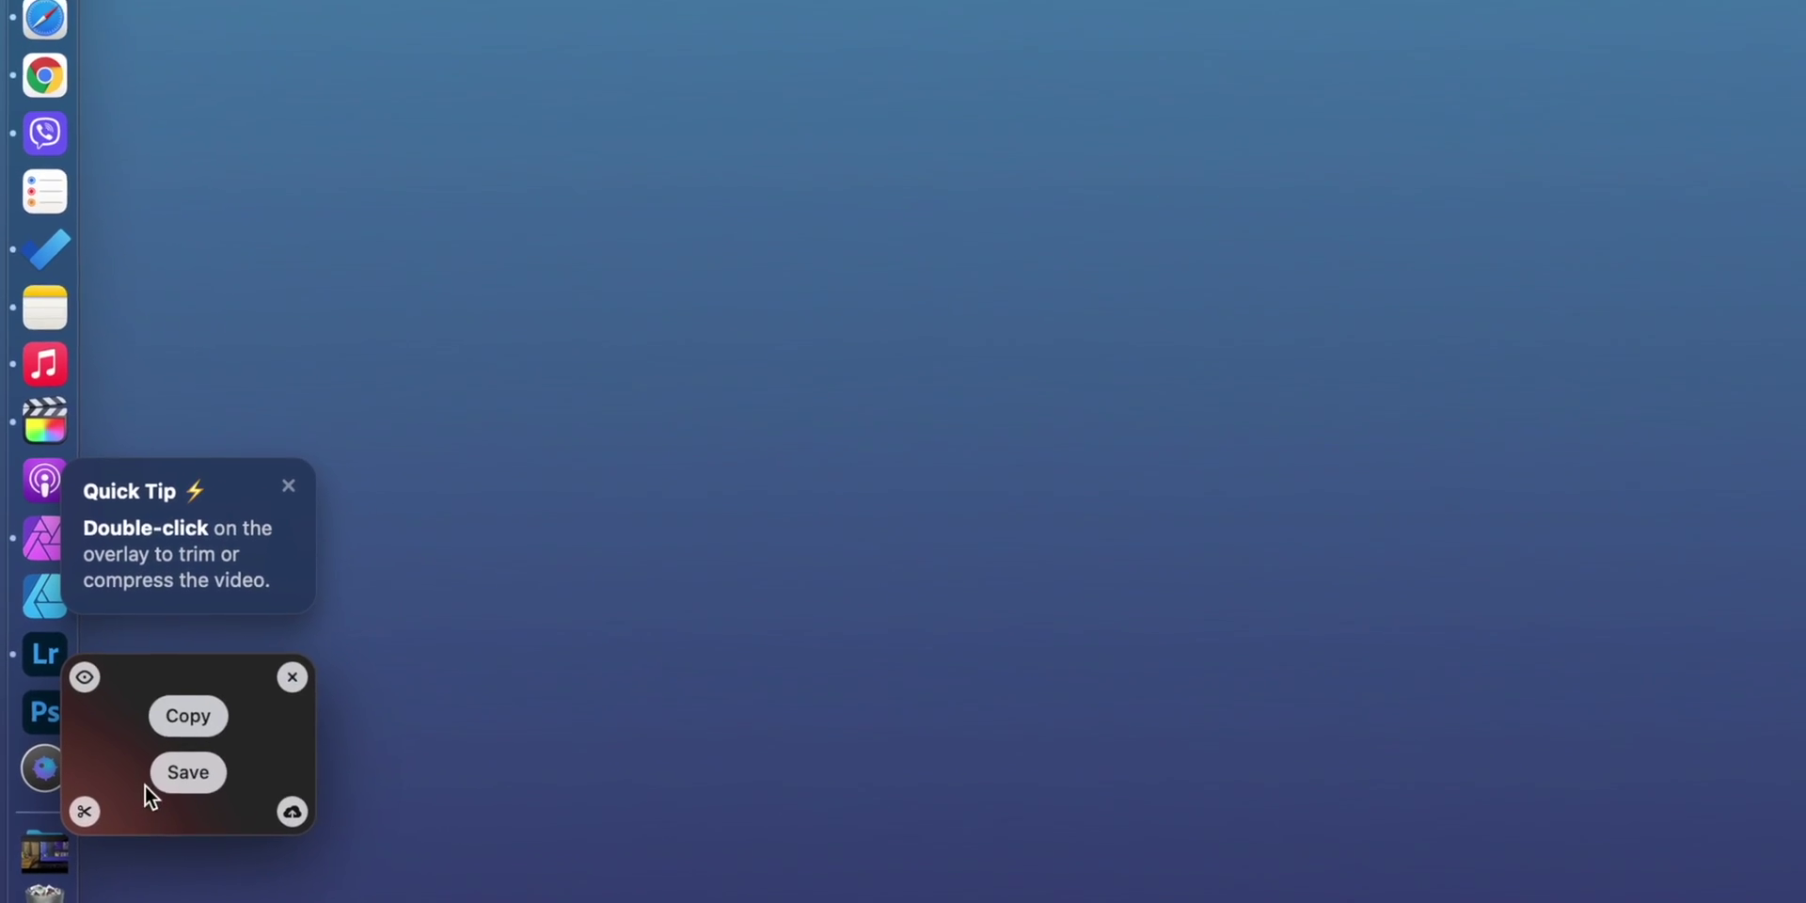
left_click(175, 816)
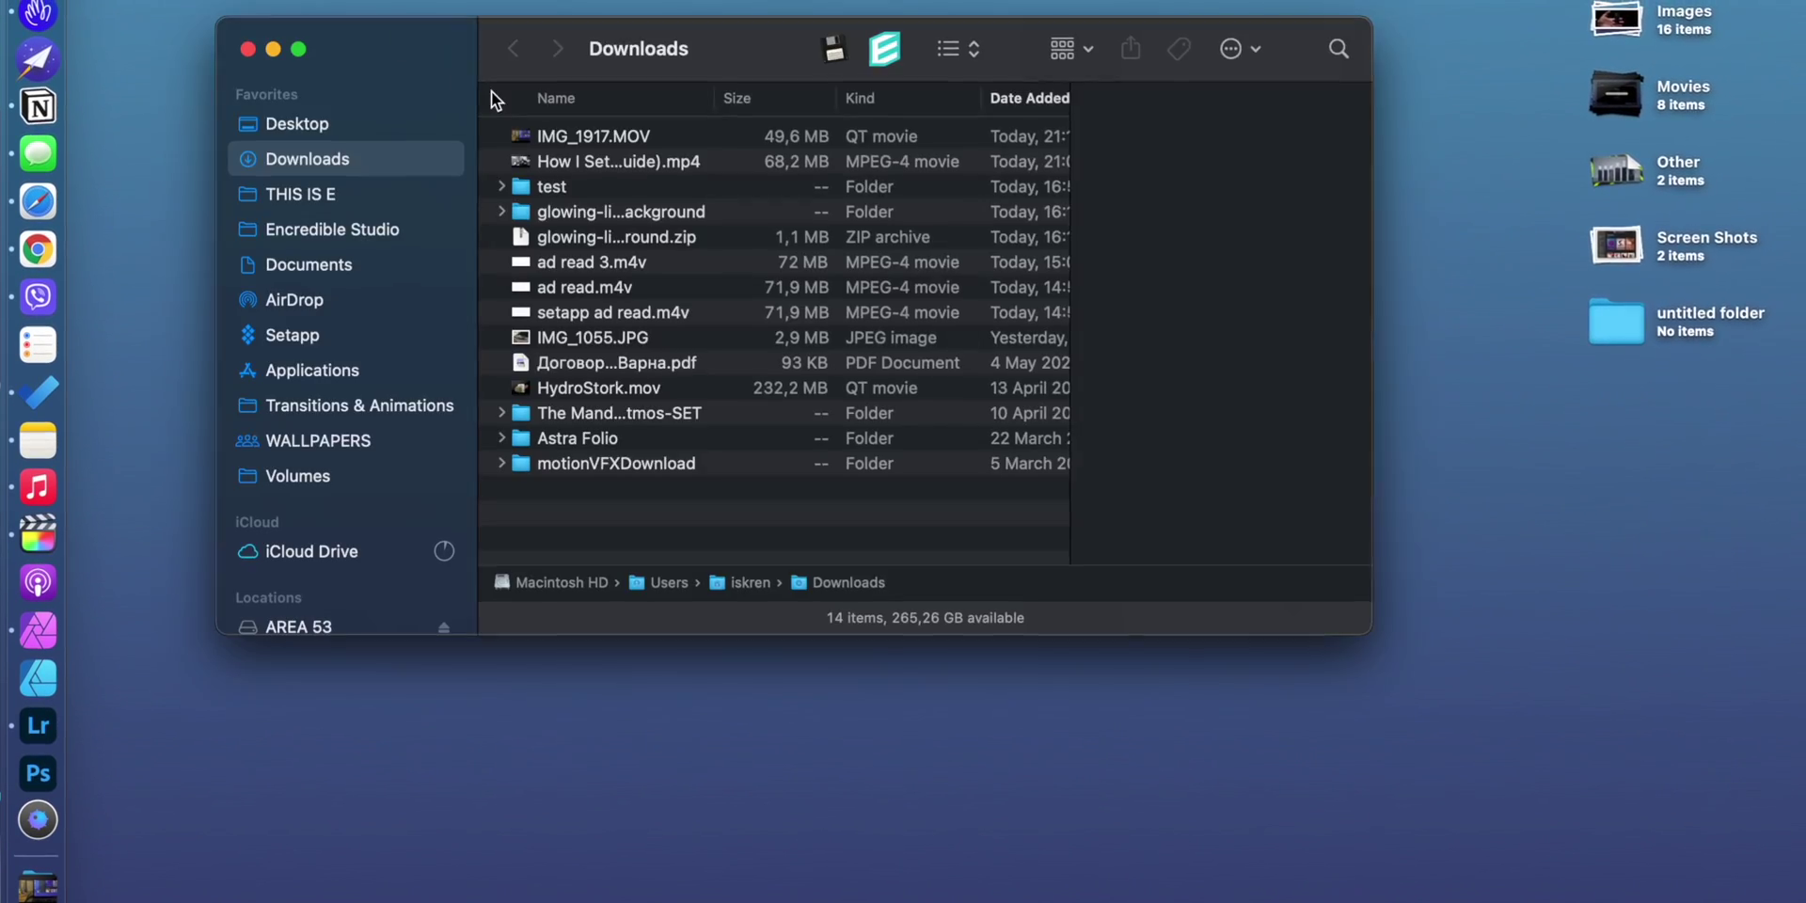
left_click(411, 125)
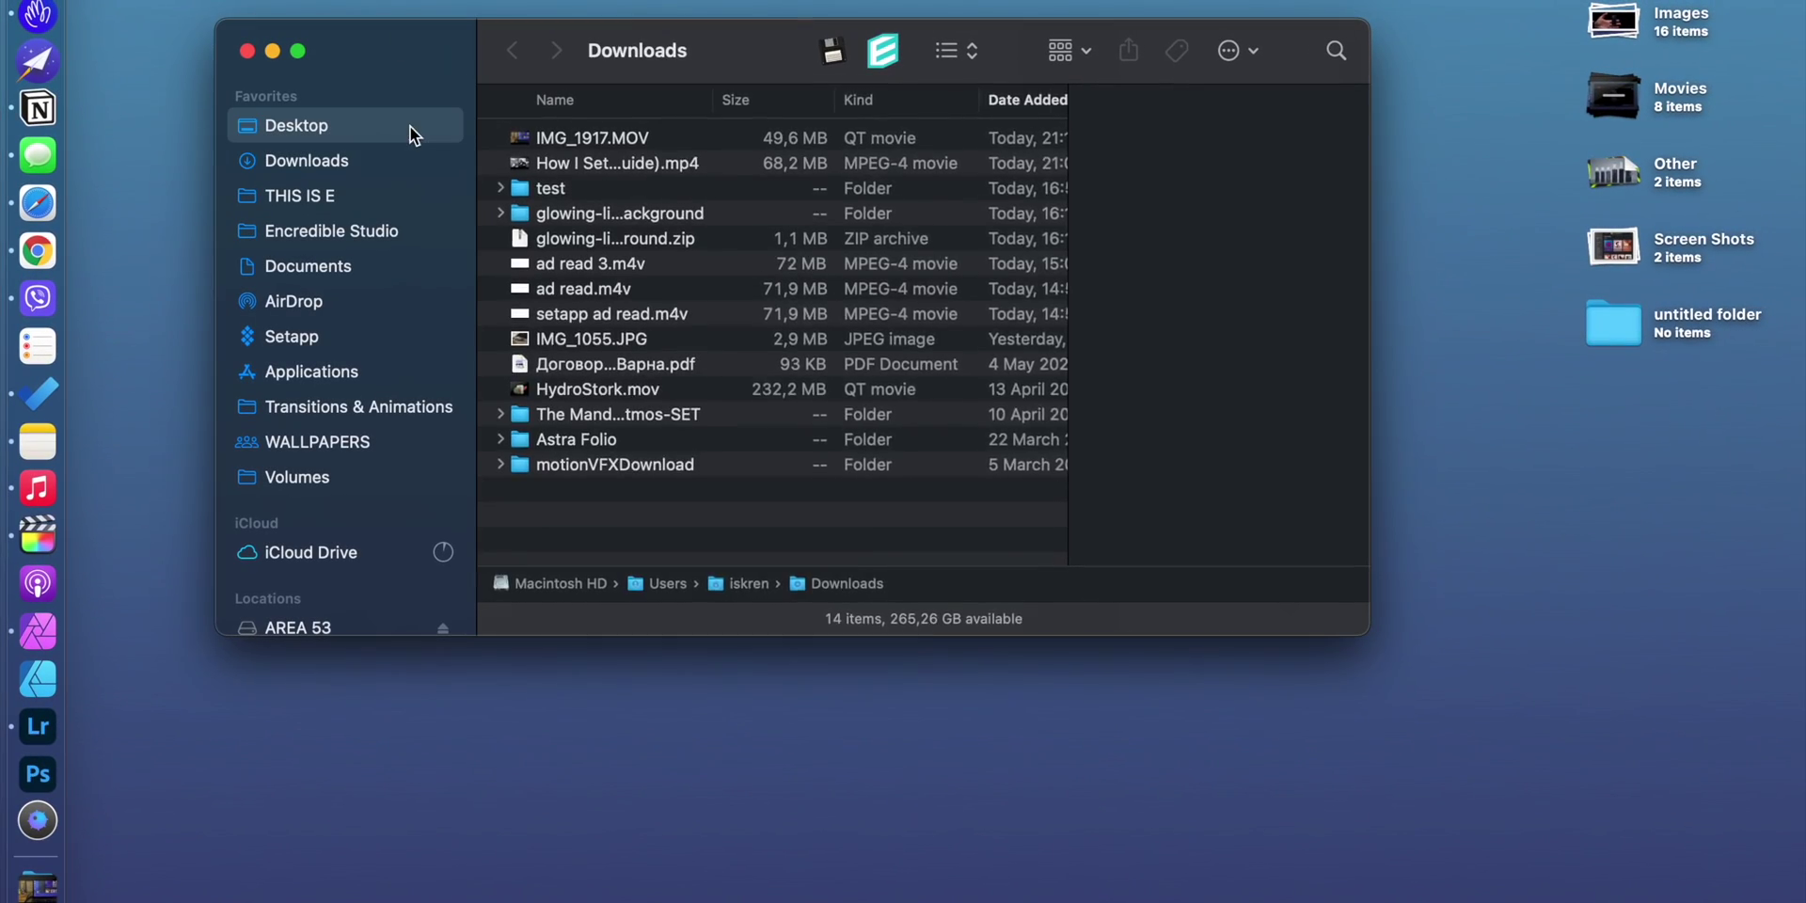
left_click(668, 143)
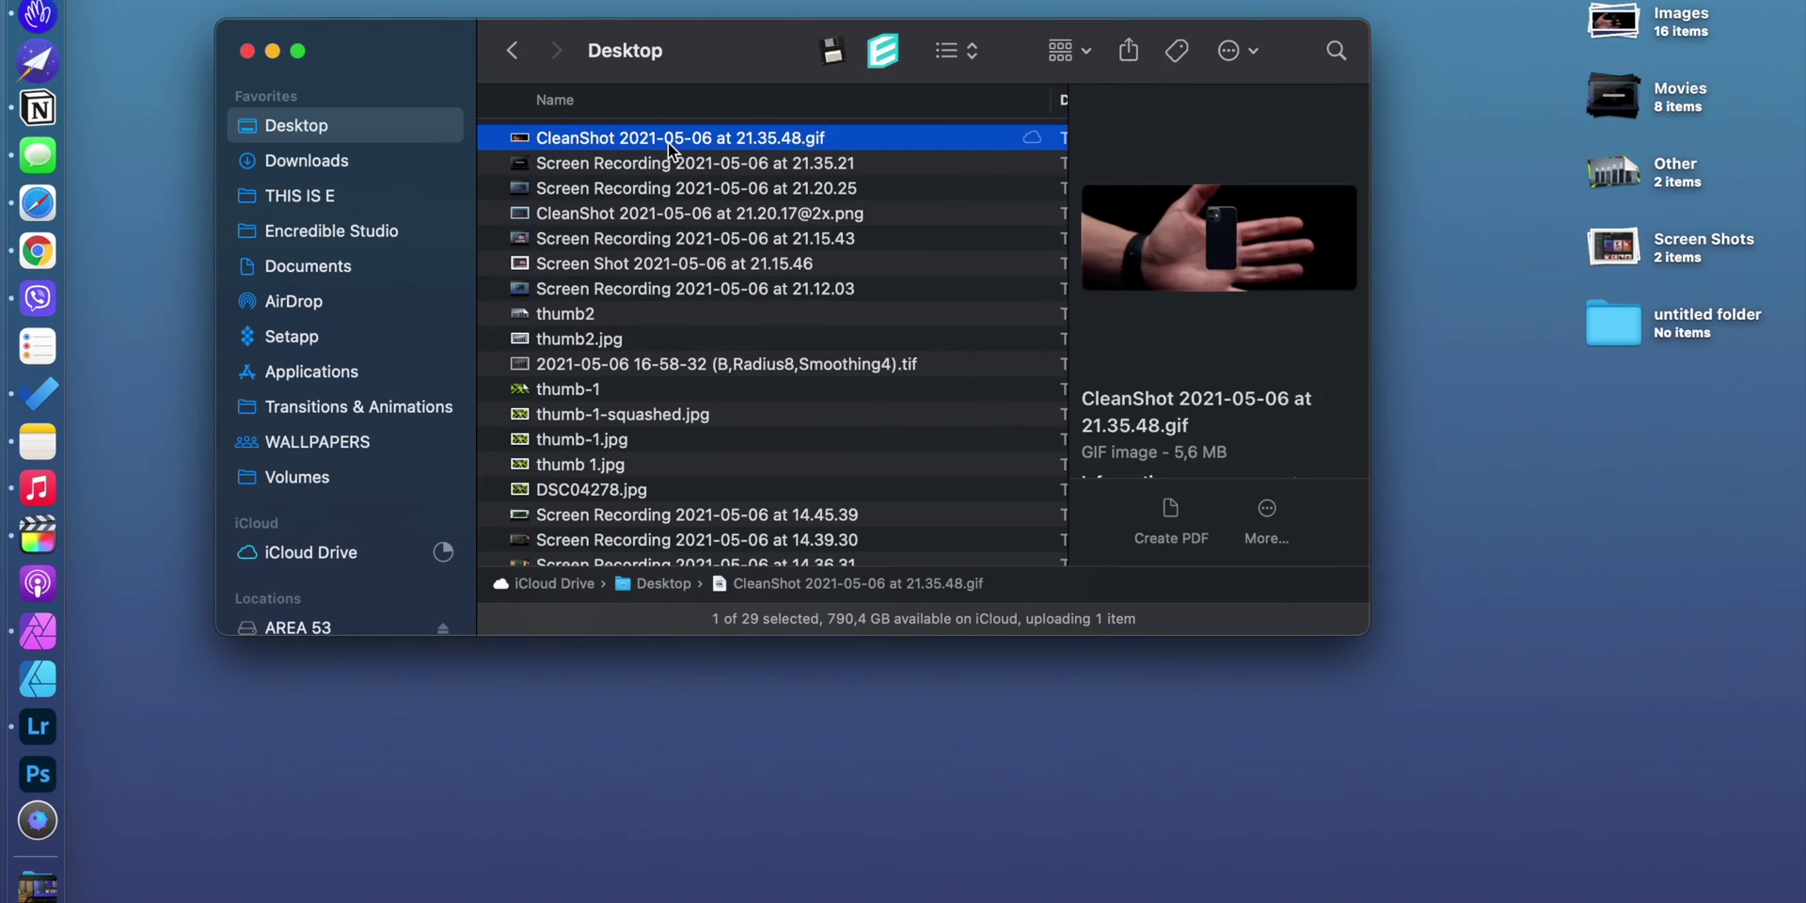
key("space")
left_click_drag(1085, 41, 913, 68)
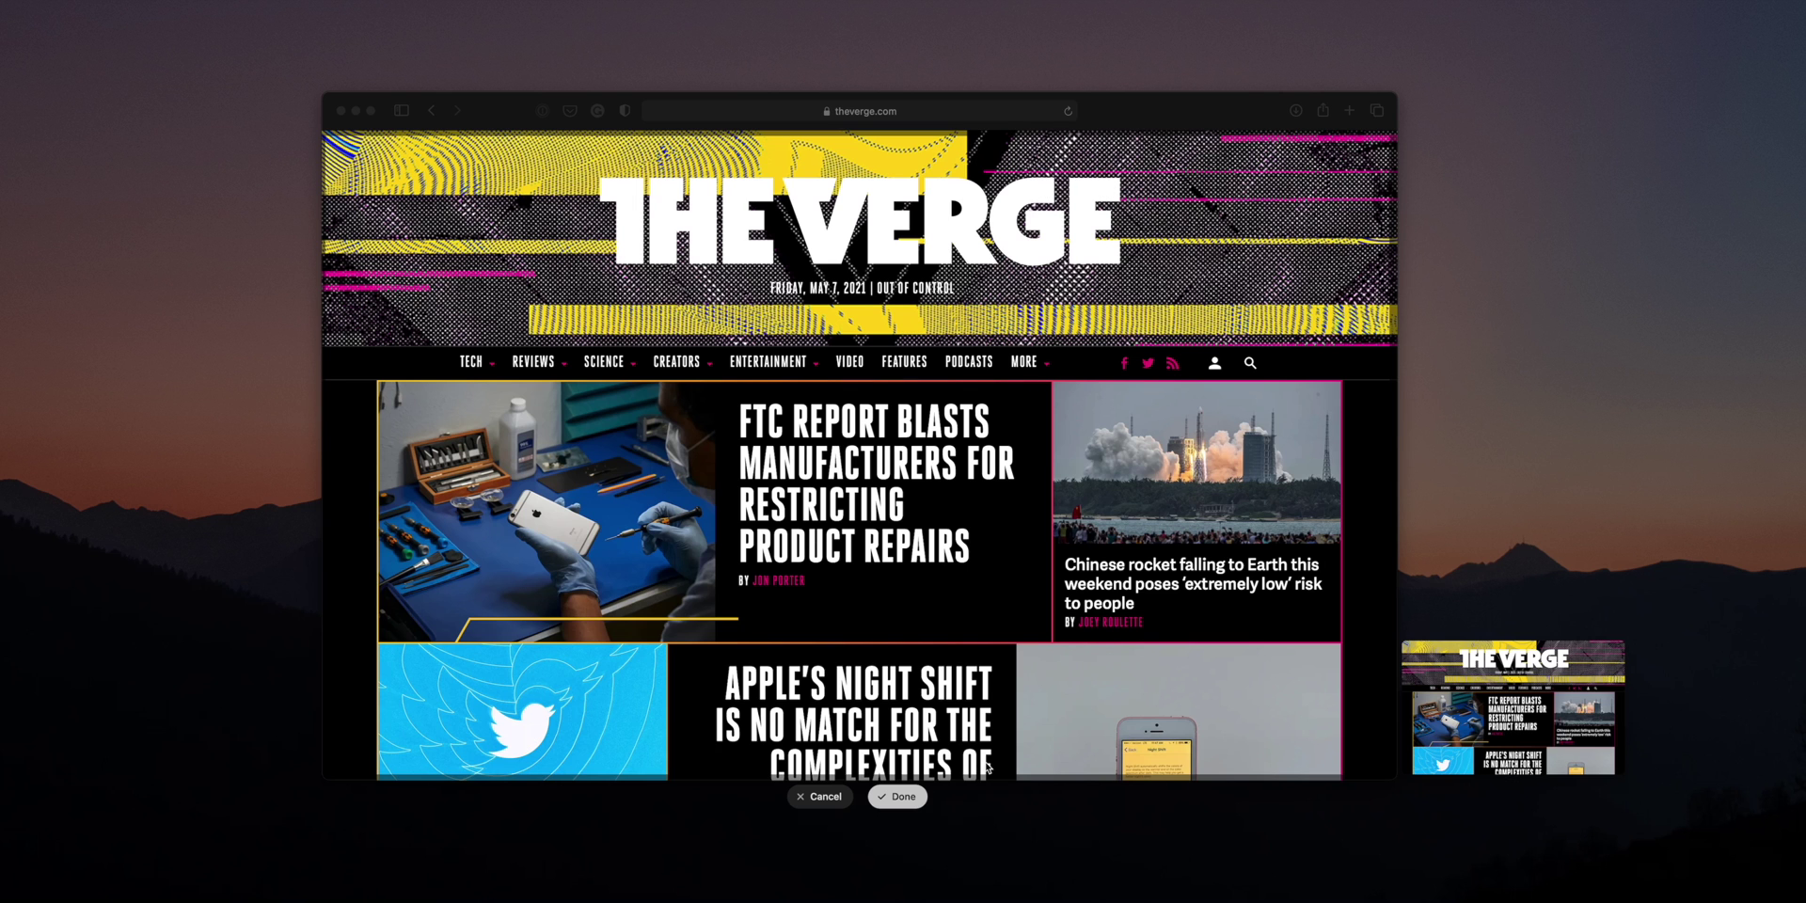
scroll(984, 767, "down", 2)
scroll(983, 766, "down", 3)
scroll(984, 767, "down", 3)
scroll(984, 767, "down", 3)
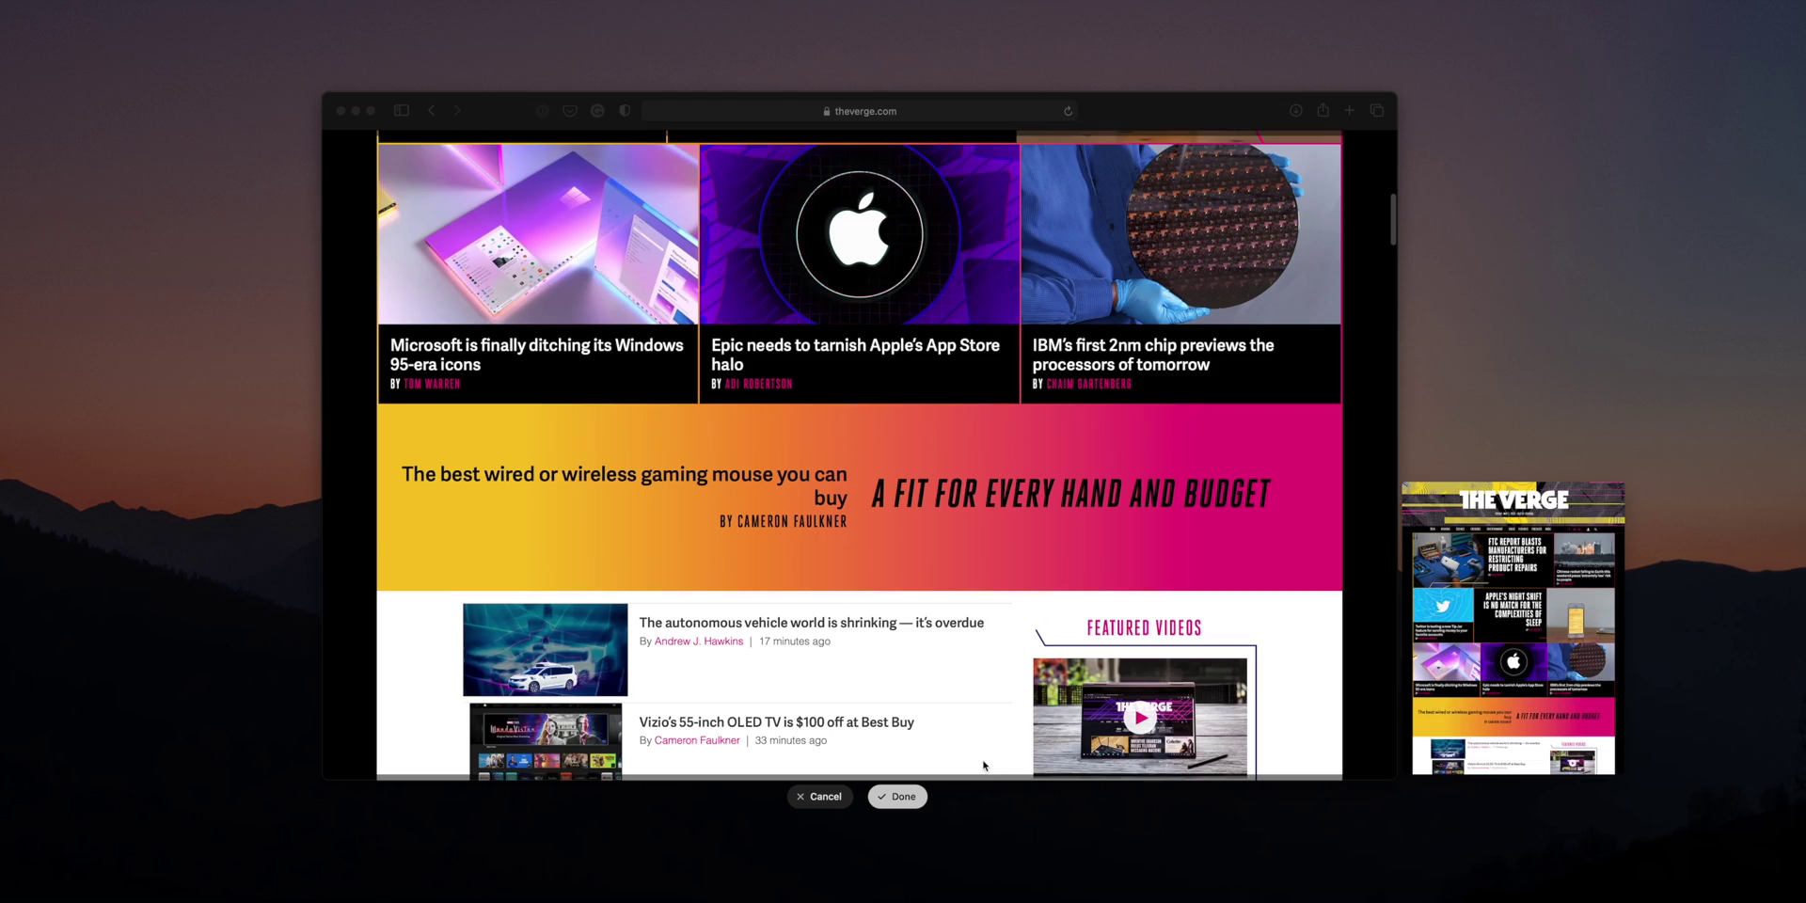
scroll(984, 765, "down", 1)
scroll(984, 766, "down", 3)
scroll(983, 766, "down", 2)
scroll(984, 766, "down", 3)
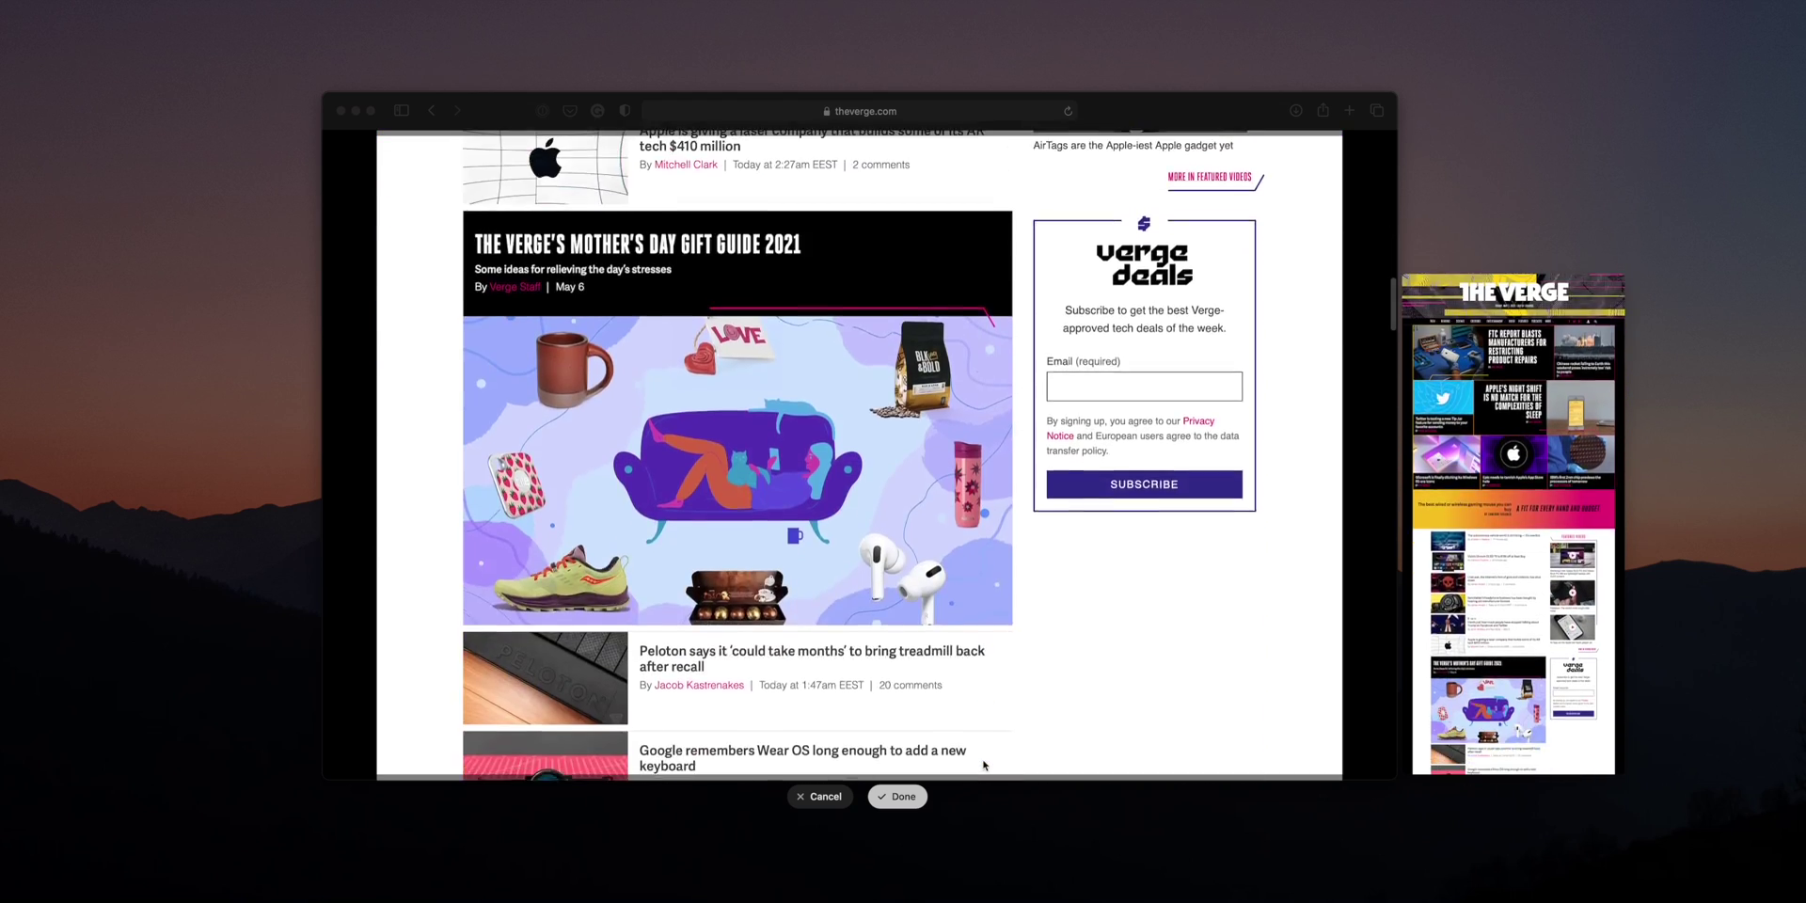
scroll(983, 766, "down", 3)
scroll(984, 767, "down", 2)
scroll(983, 766, "down", 3)
scroll(983, 766, "down", 2)
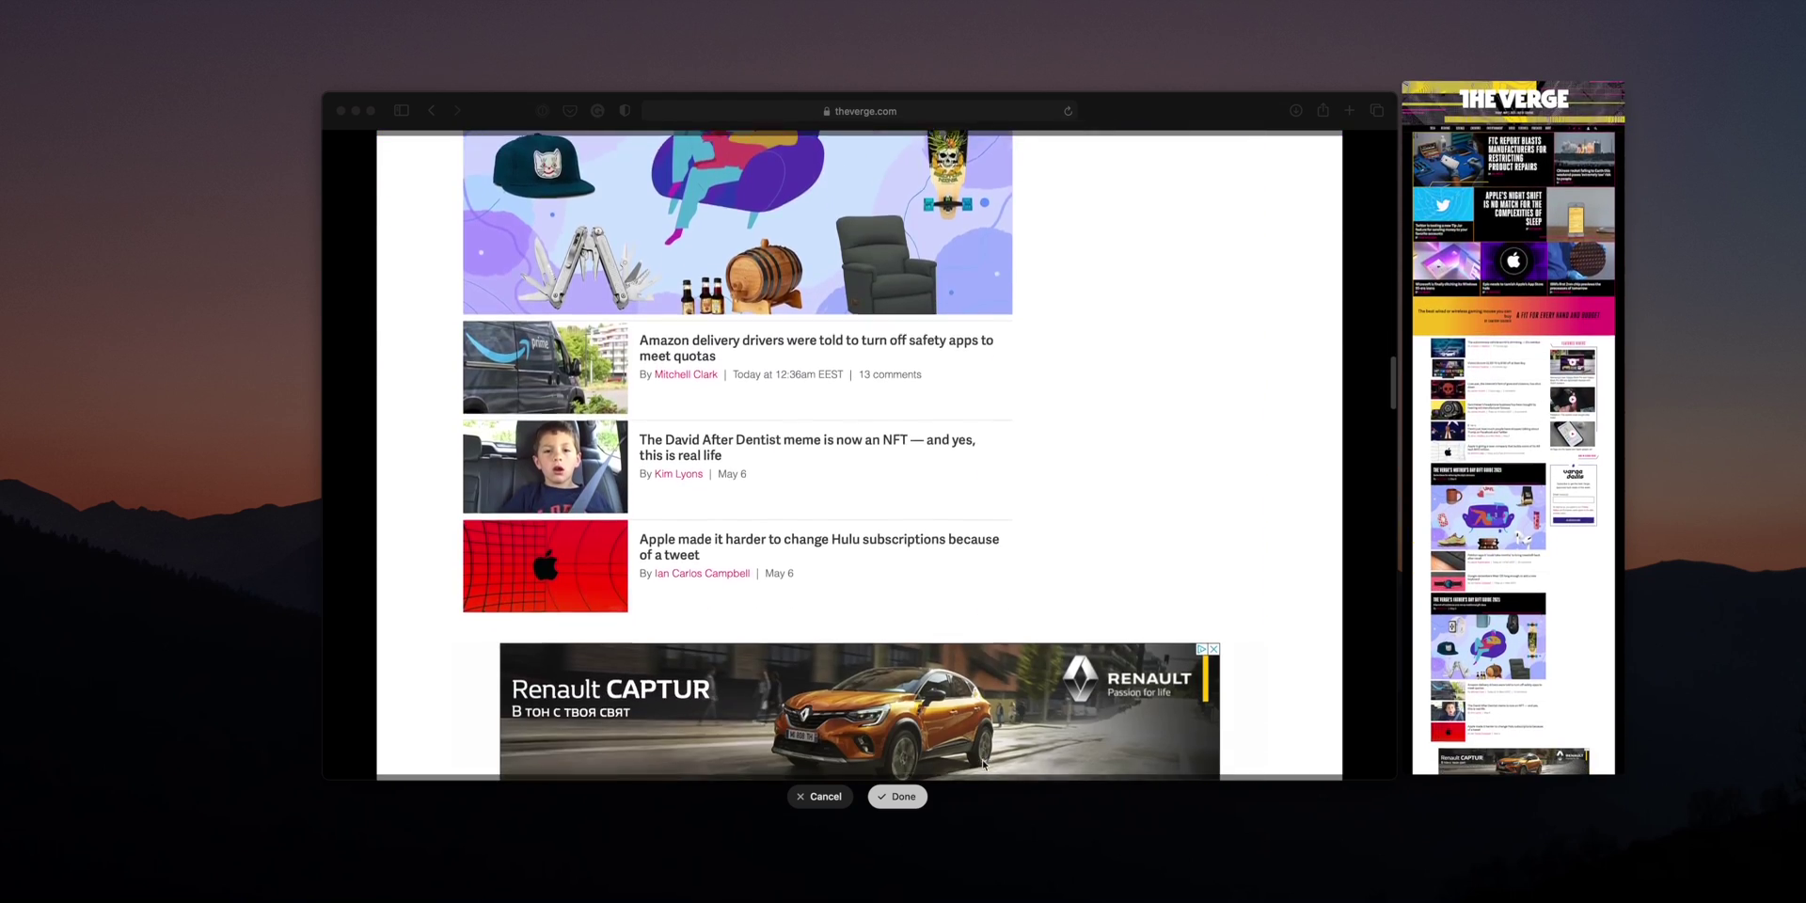
scroll(984, 766, "down", 3)
scroll(984, 766, "down", 3)
scroll(984, 765, "down", 1)
scroll(984, 767, "down", 3)
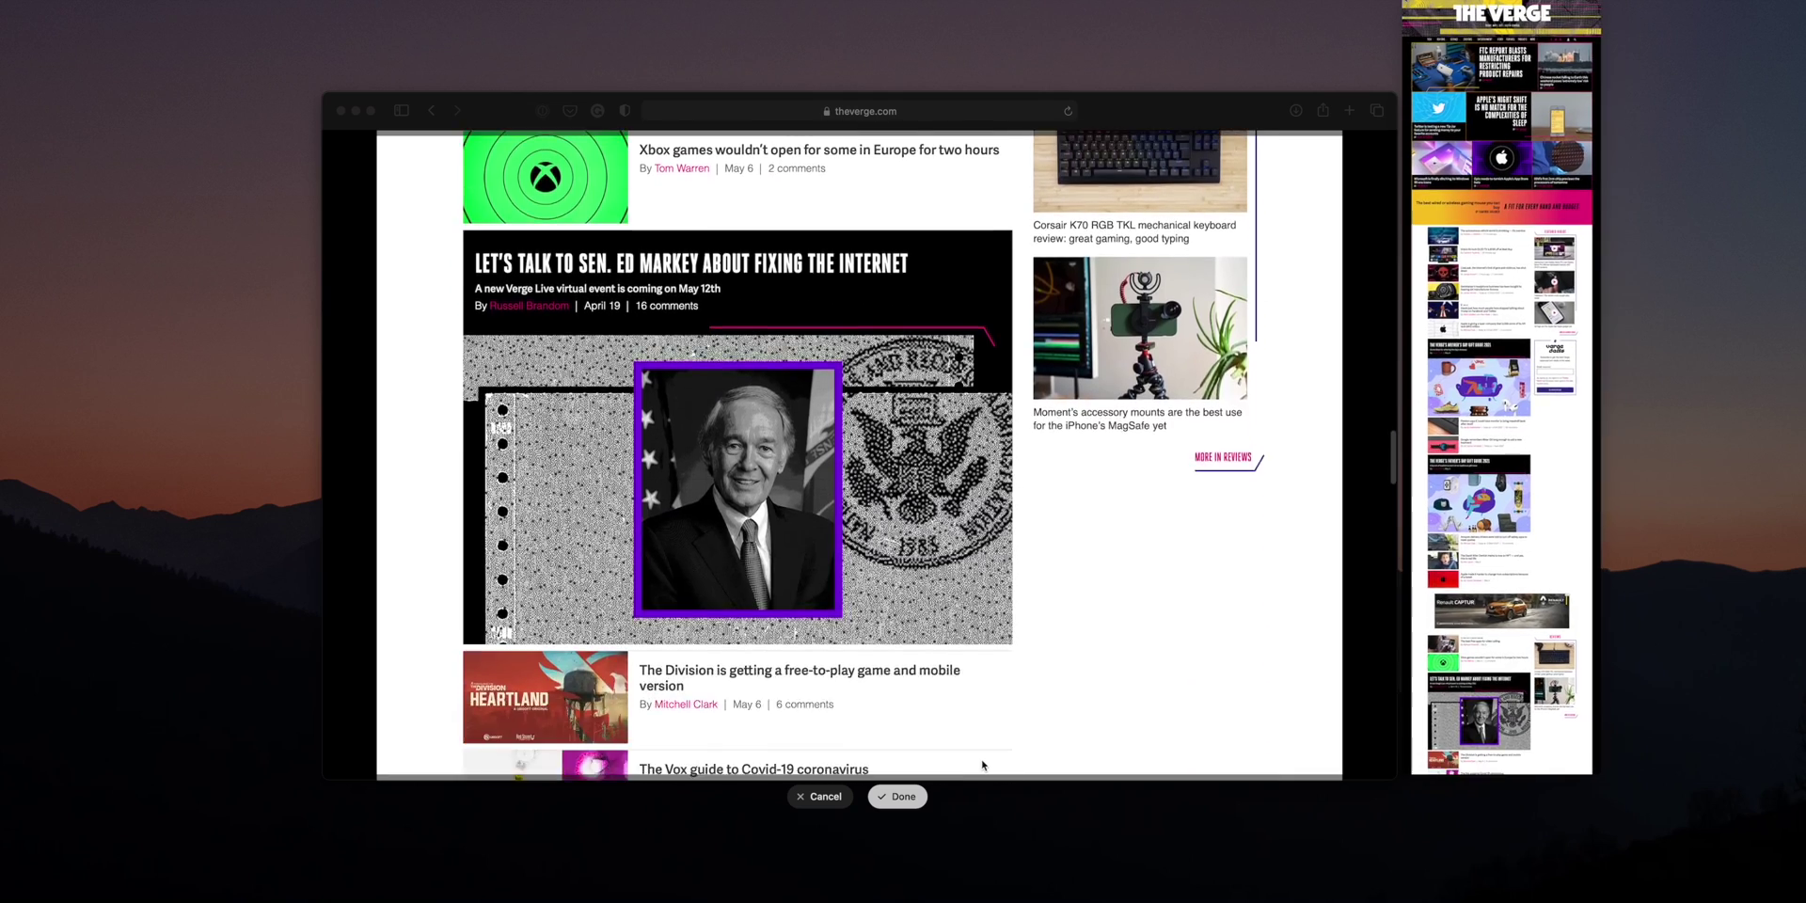
scroll(983, 766, "down", 3)
scroll(984, 767, "down", 3)
scroll(983, 766, "down", 3)
scroll(978, 759, "down", 2)
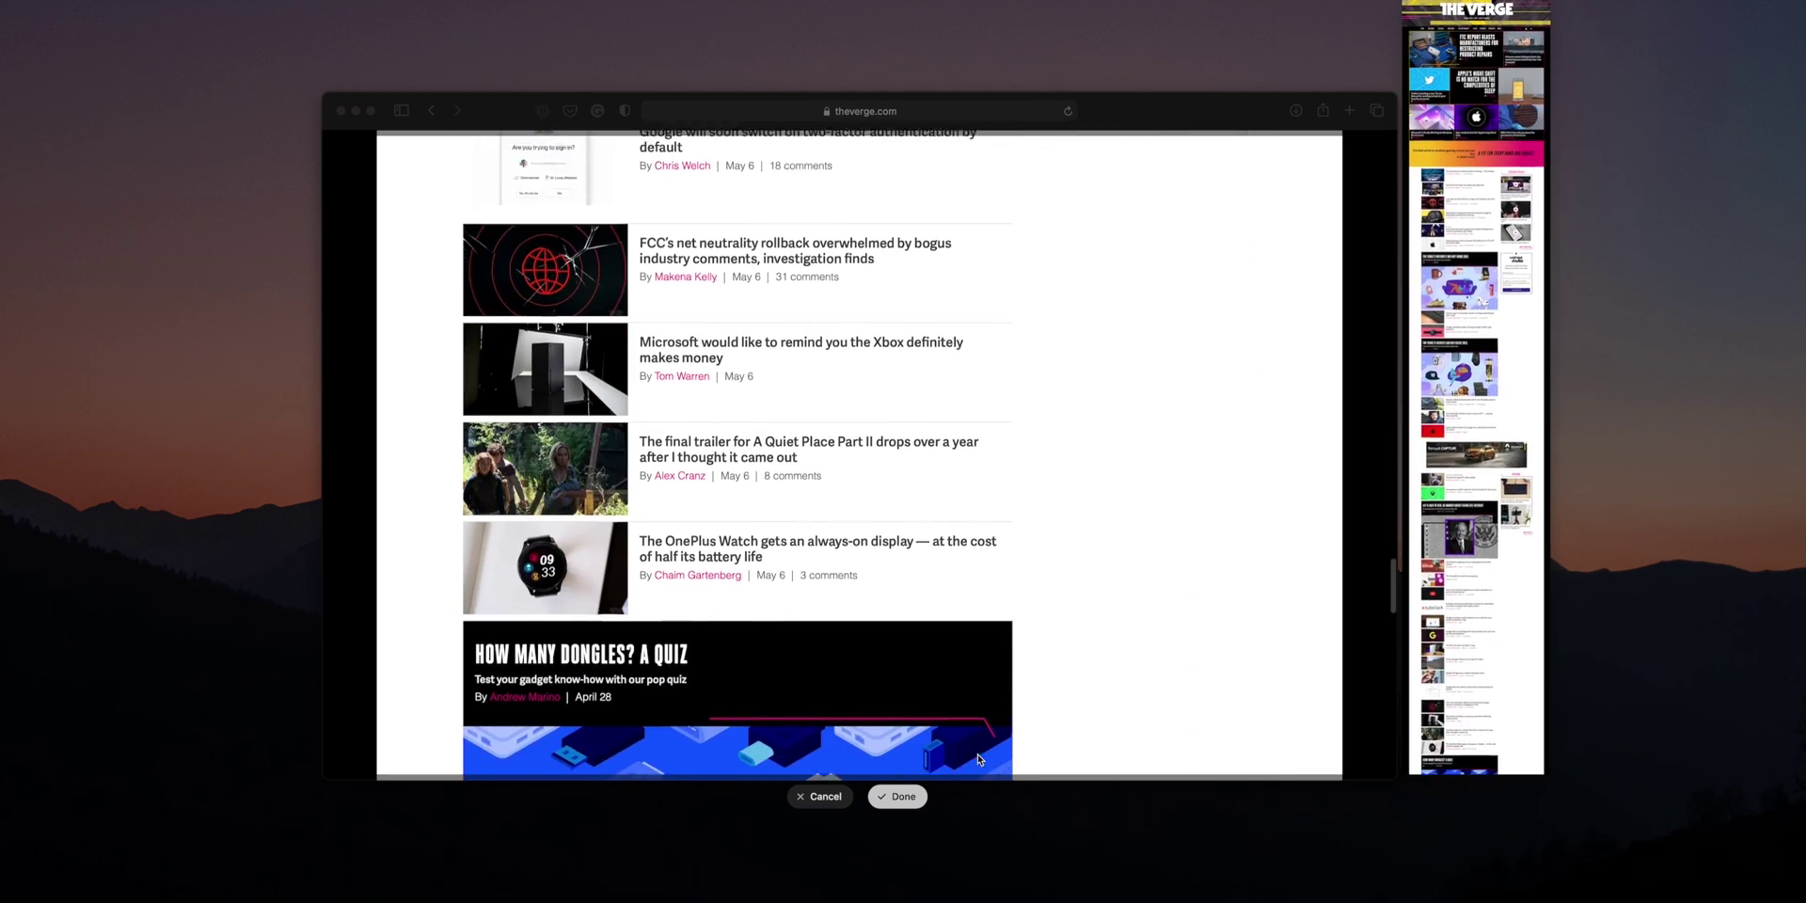
scroll(978, 759, "down", 2)
scroll(978, 759, "down", 3)
scroll(978, 760, "down", 3)
scroll(978, 759, "down", 3)
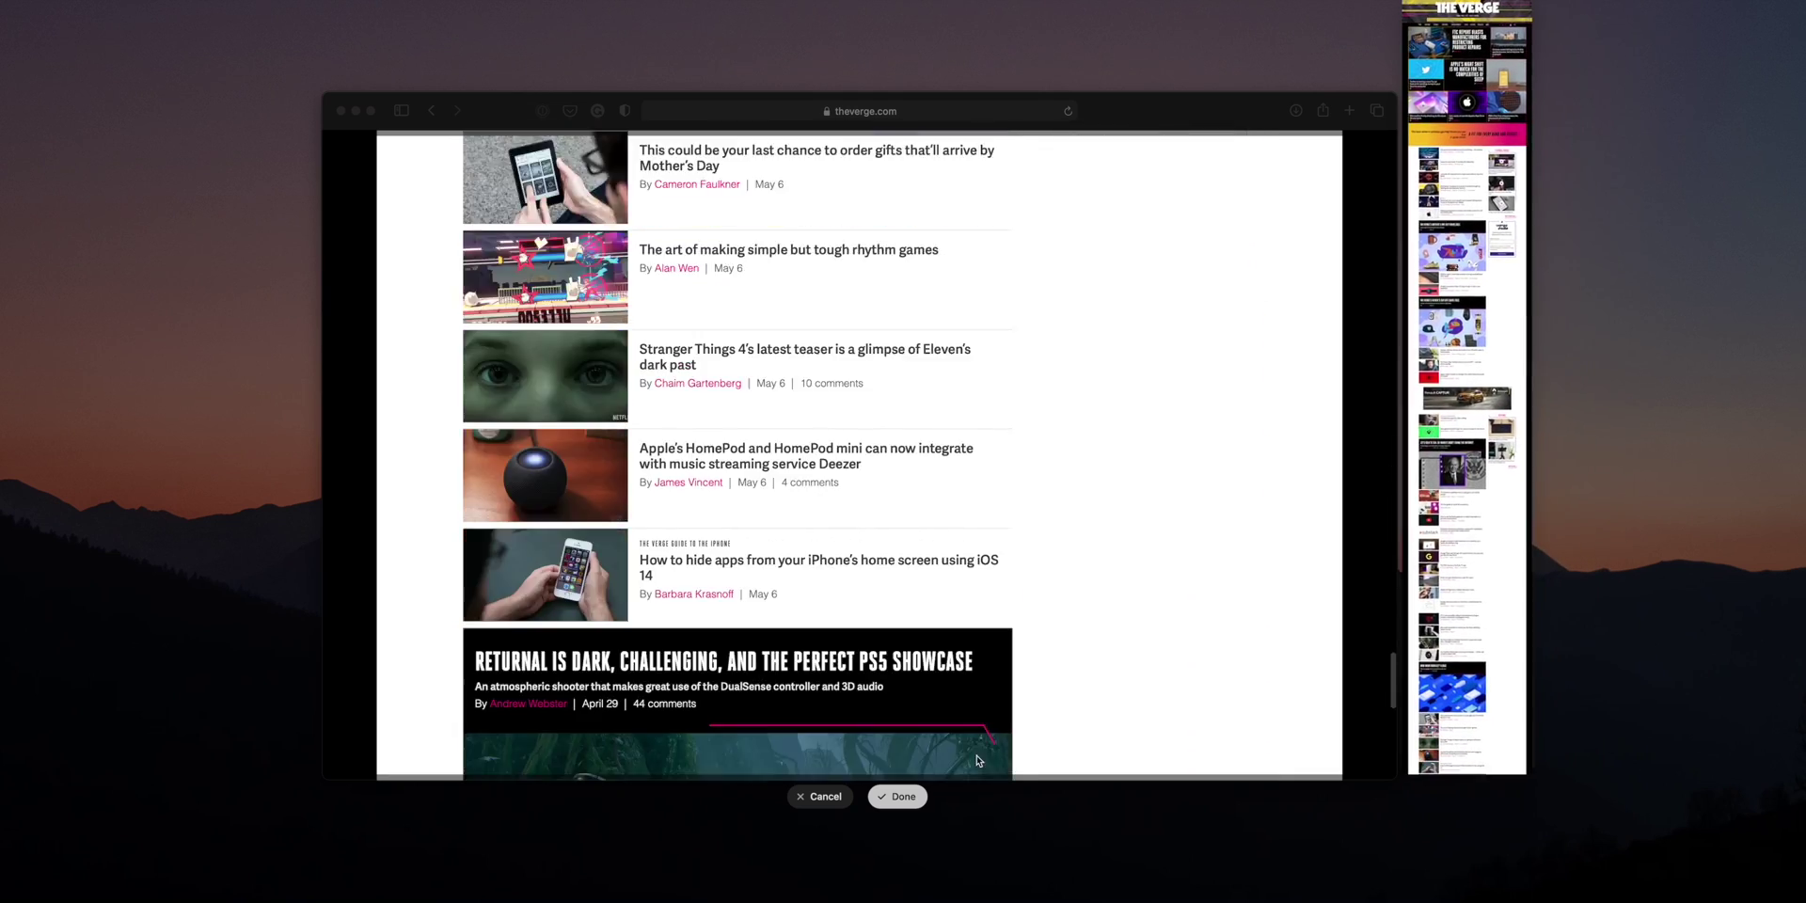
scroll(977, 759, "down", 3)
scroll(977, 760, "down", 2)
scroll(977, 759, "down", 3)
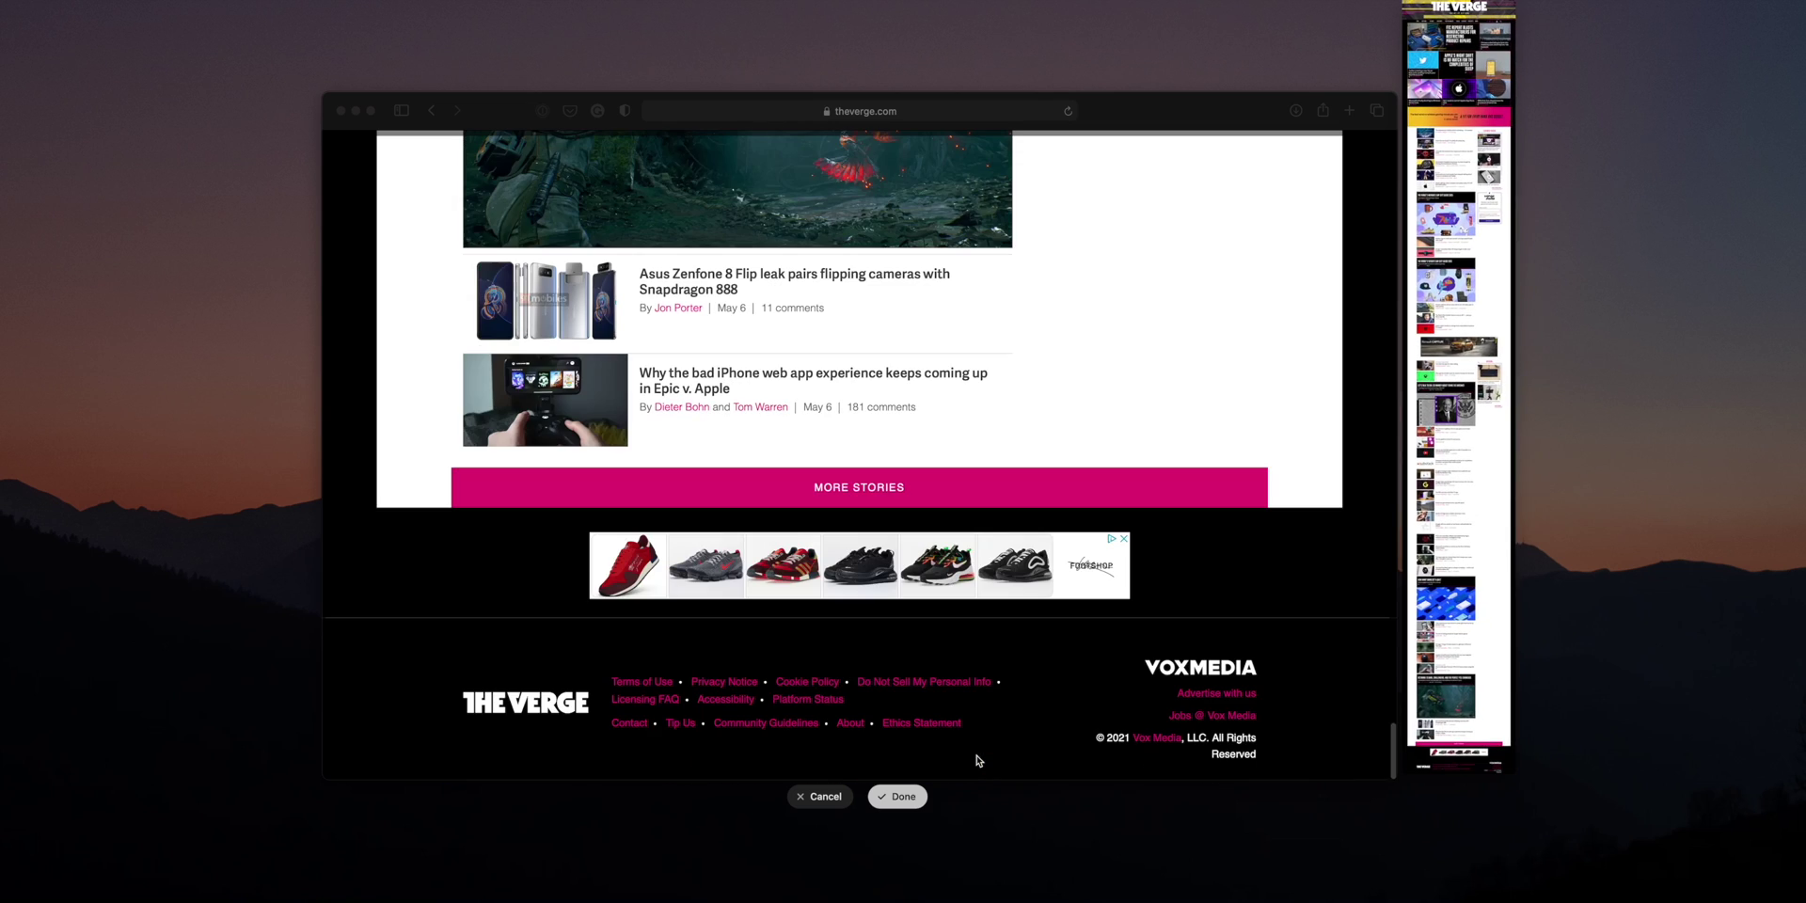
- Finish the Verge scrolling capture and zoom into the resulting long screenshot
left_click(915, 799)
left_click(1031, 72)
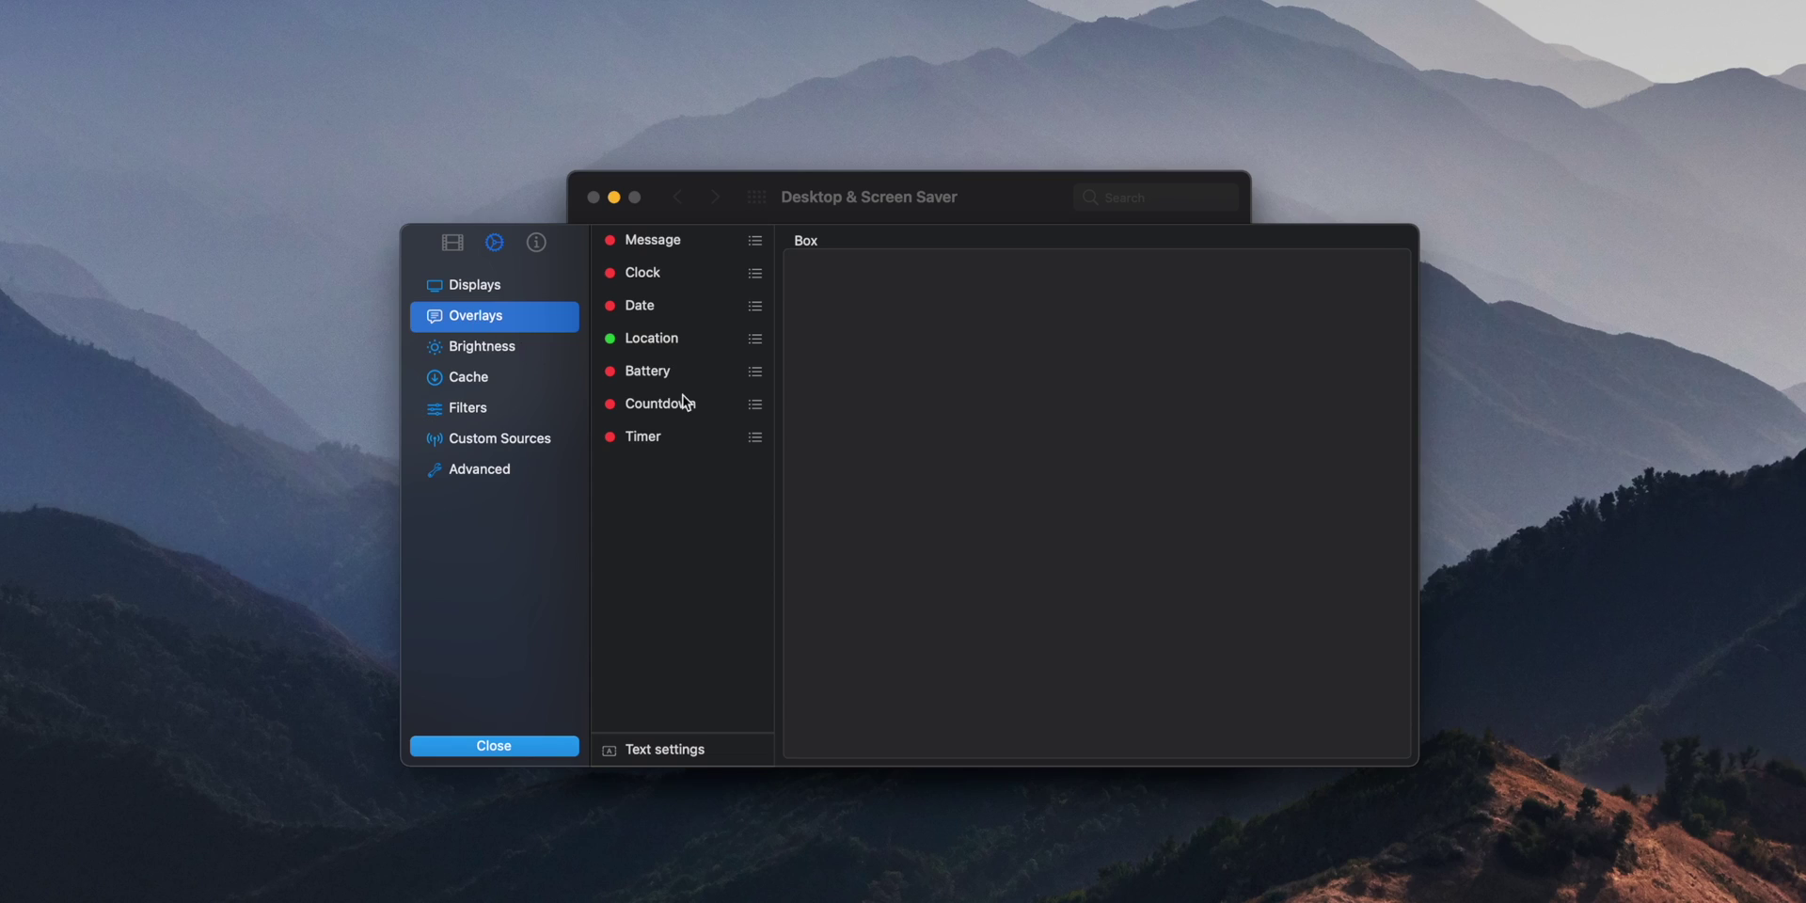
- Select the Clock overlay and enable it
left_click(610, 281)
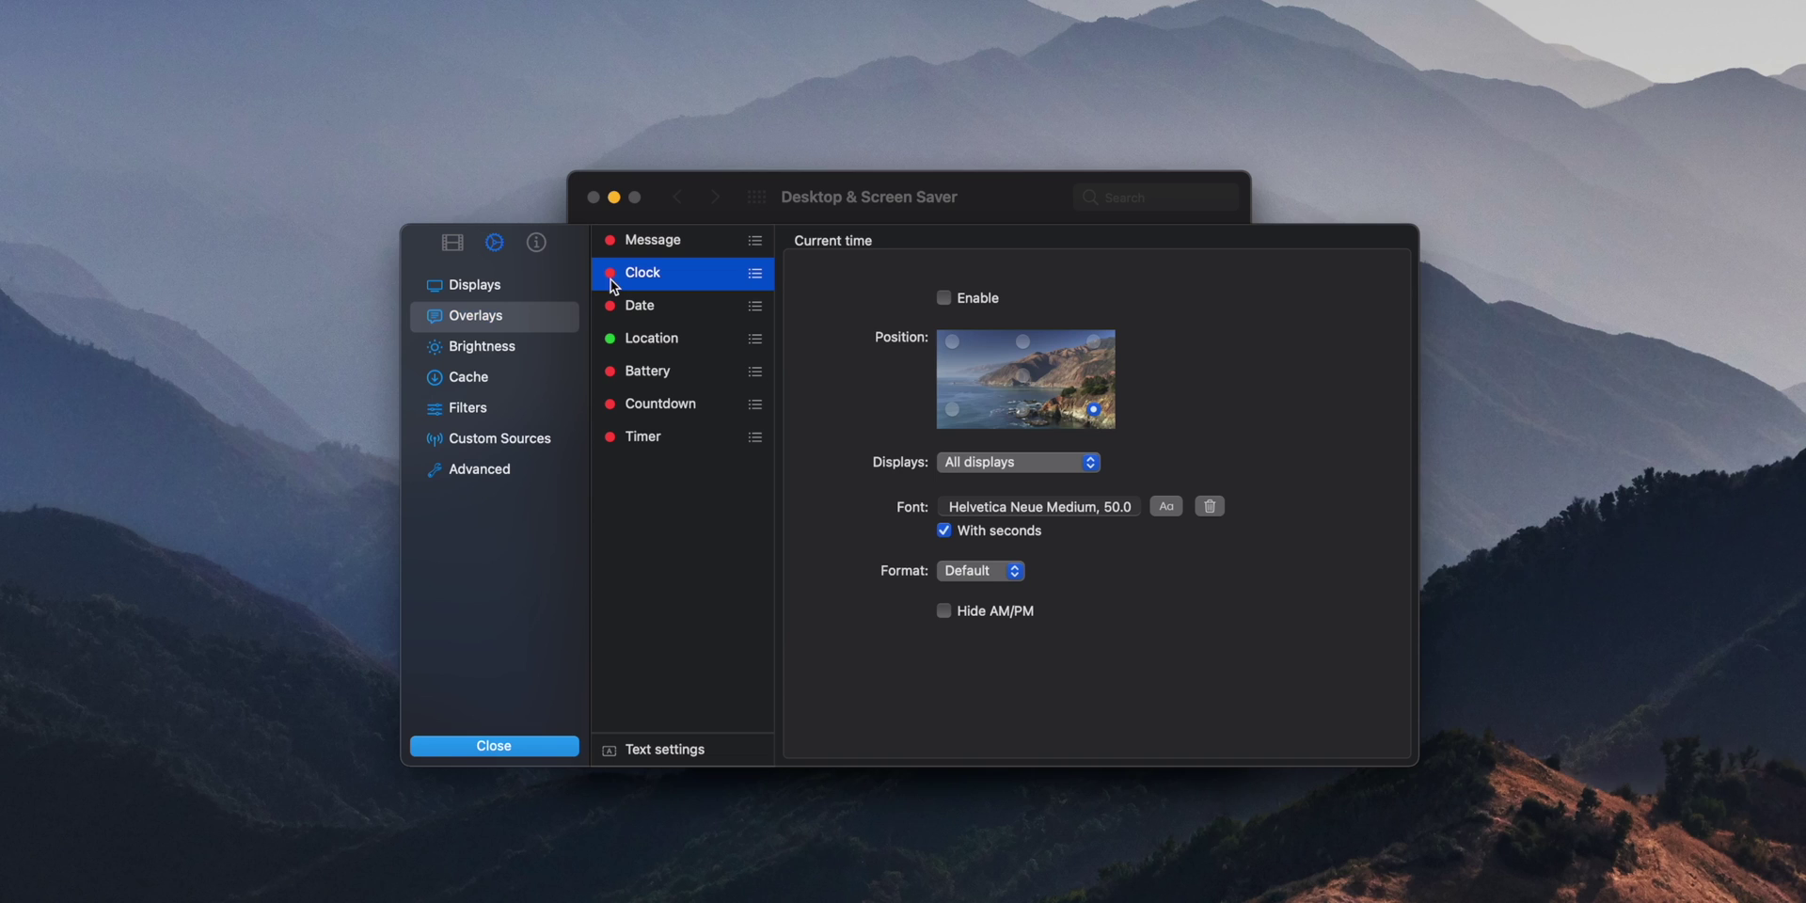
left_click(943, 298)
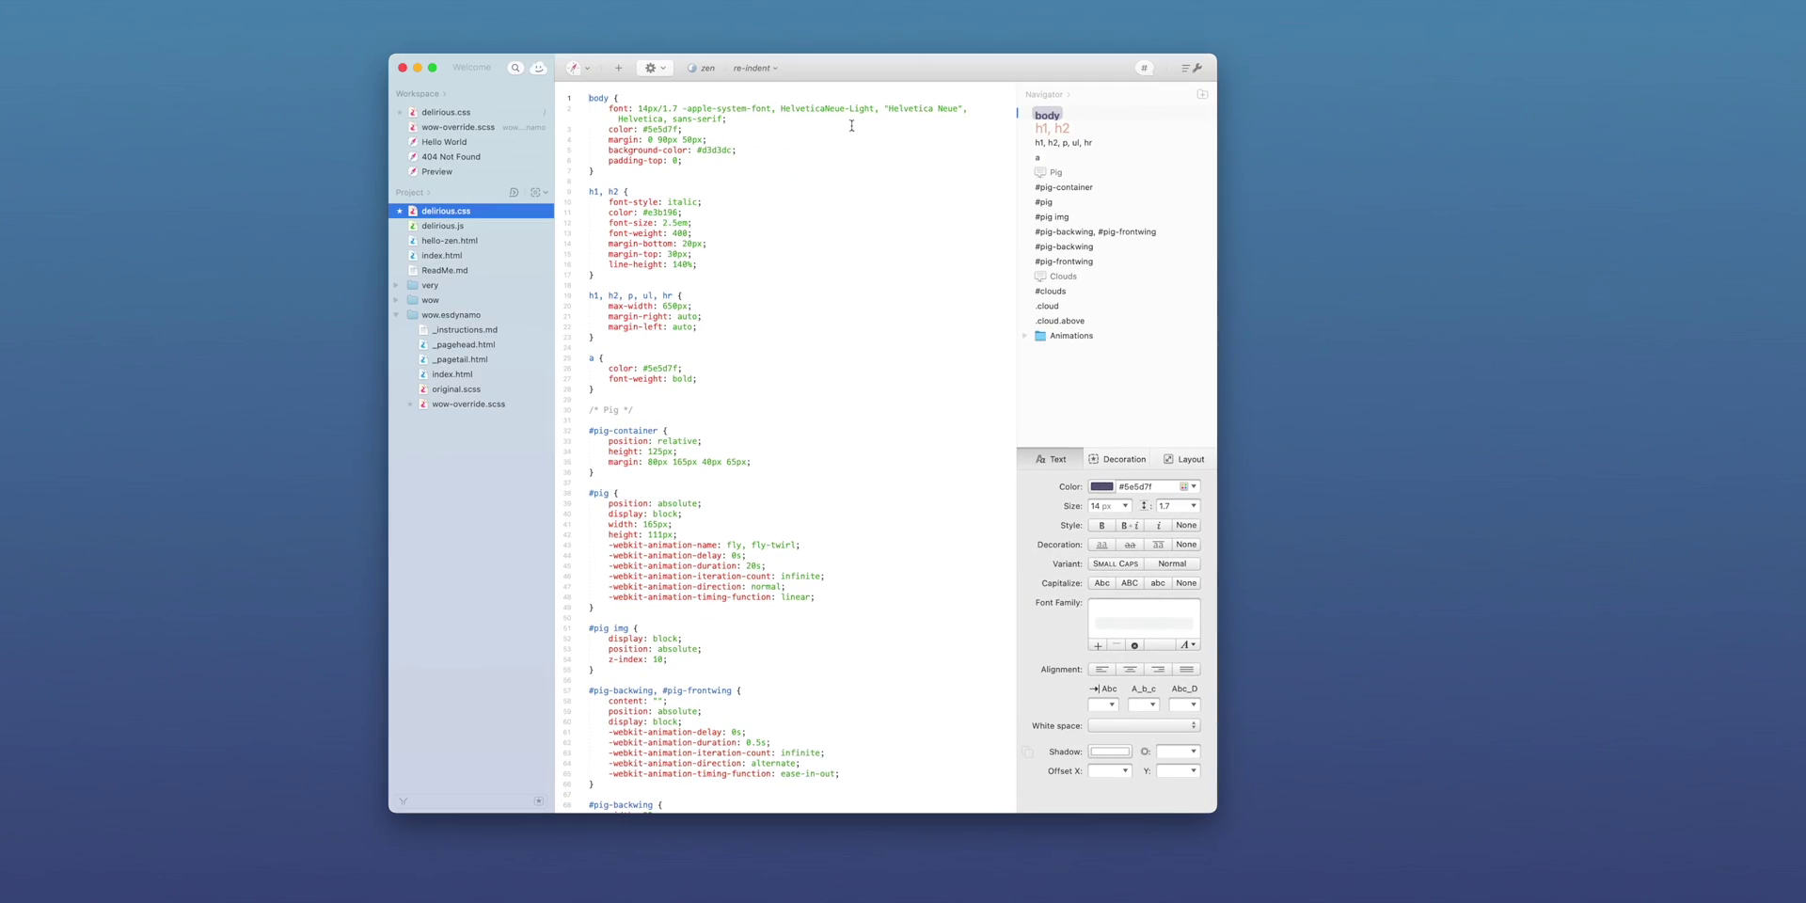
left_click_drag(931, 57, 944, 59)
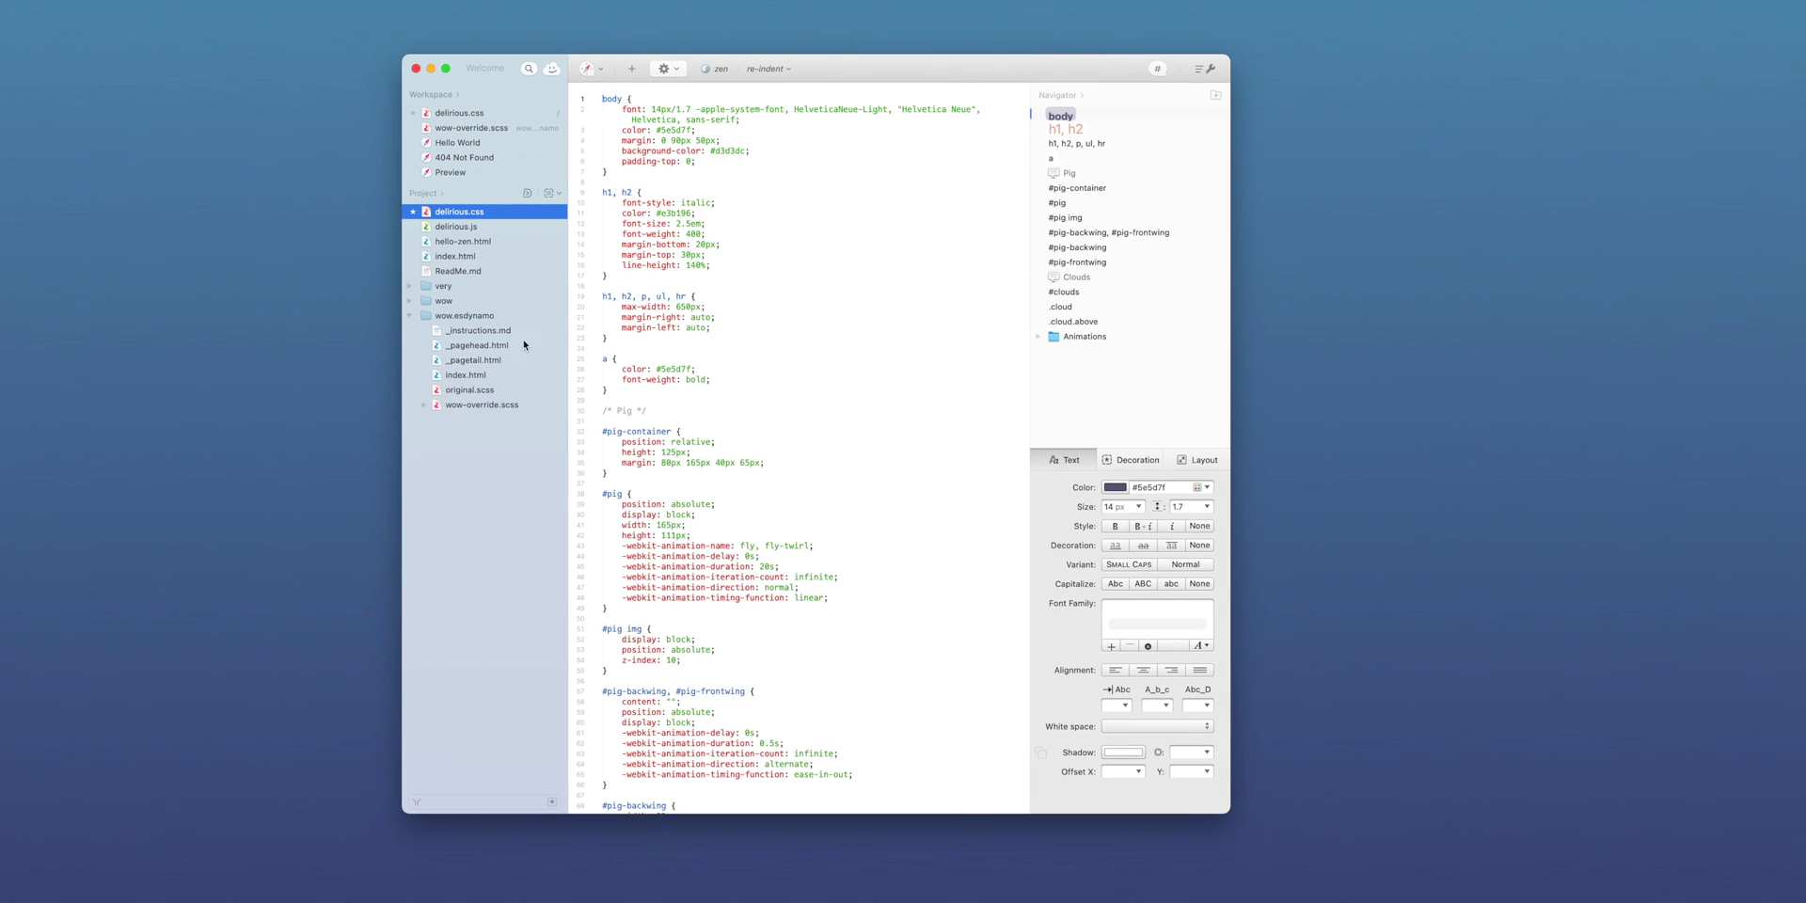
scroll(766, 392, "down", 2)
scroll(767, 391, "down", 2)
scroll(766, 391, "down", 2)
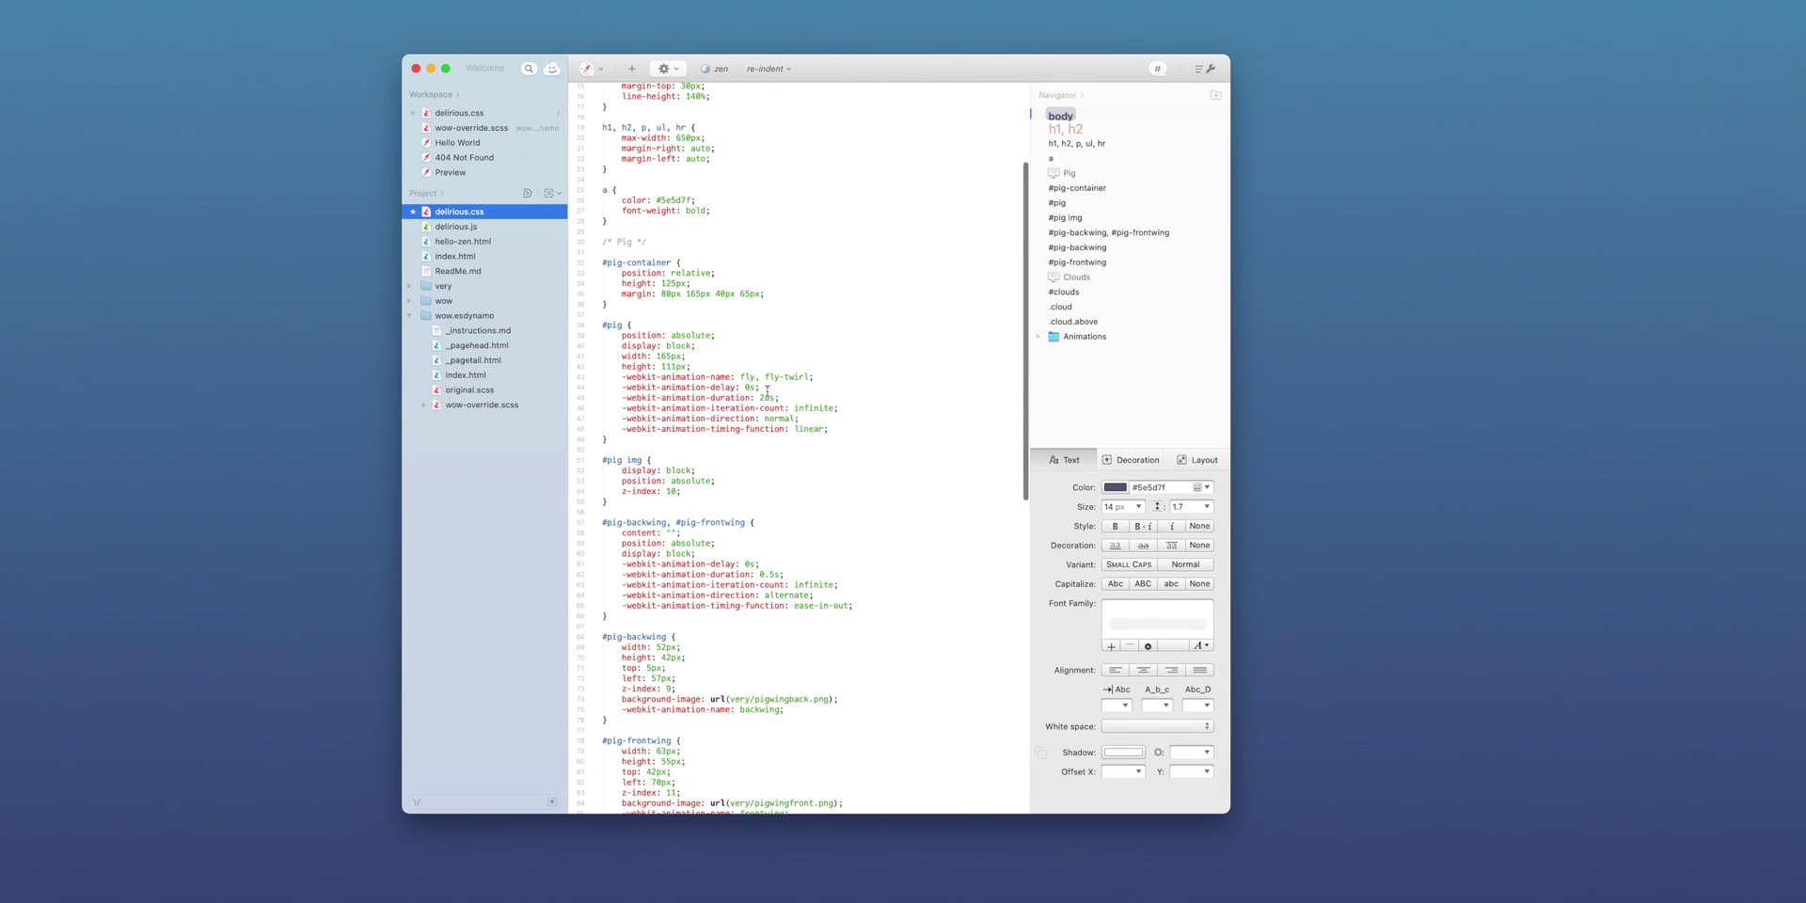
scroll(766, 394, "down", 2)
scroll(769, 392, "down", 1)
scroll(768, 393, "down", 1)
scroll(767, 392, "down", 1)
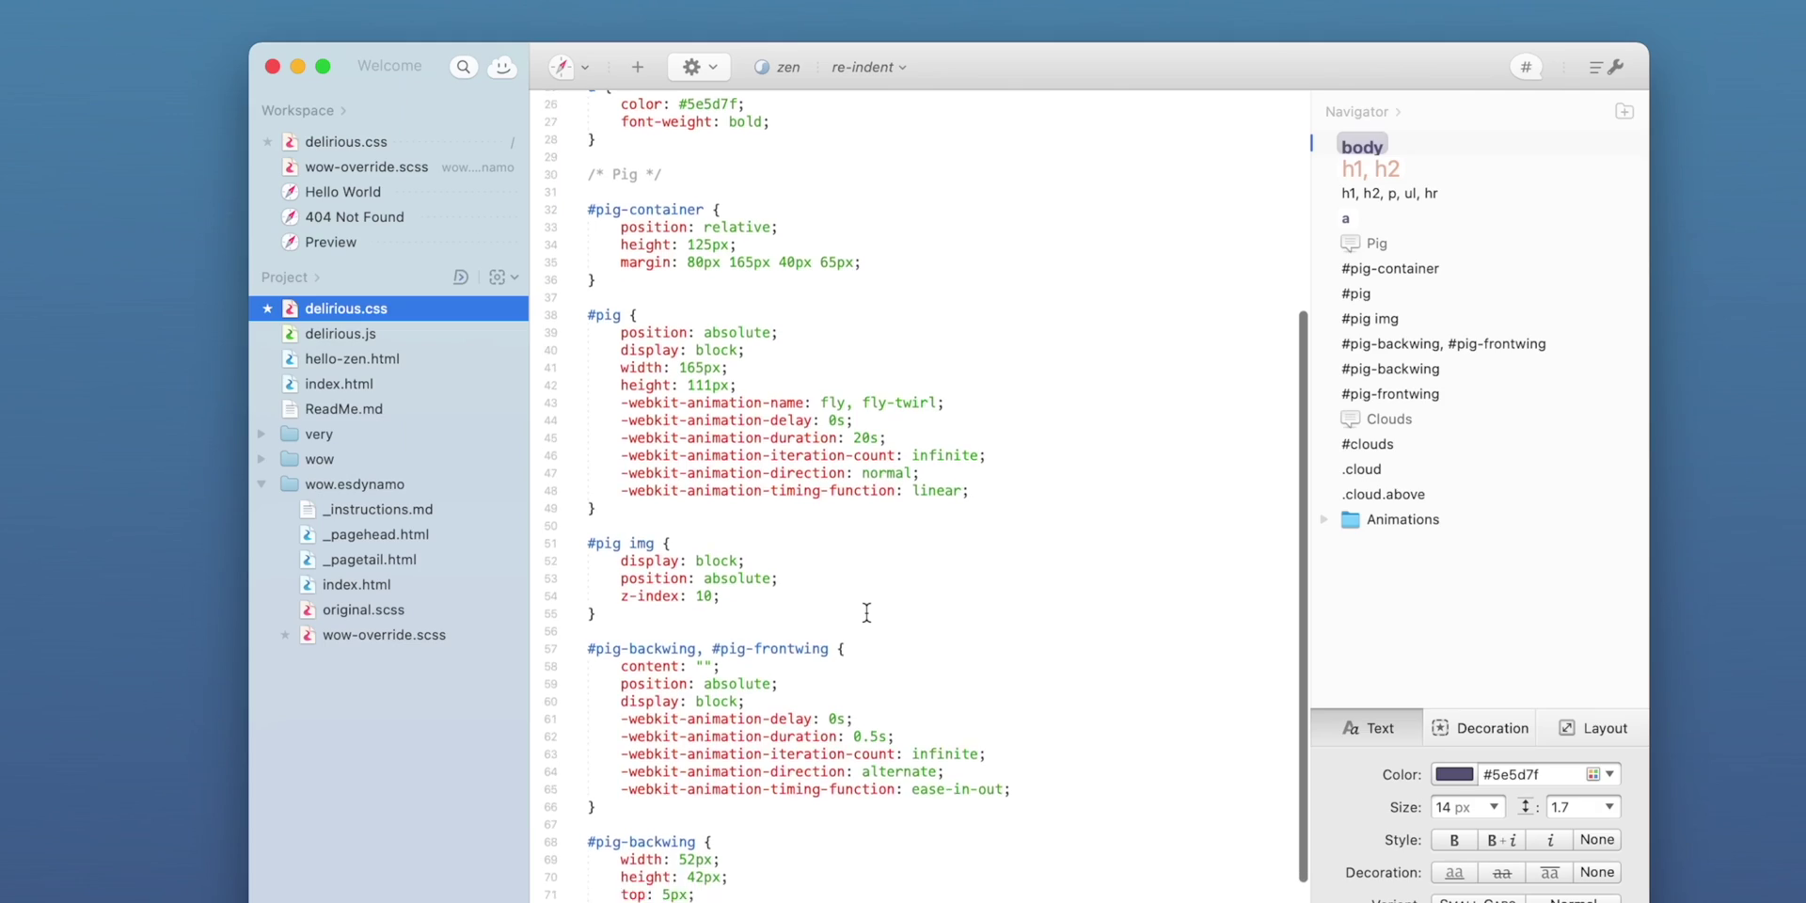
scroll(866, 614, "down", 2)
scroll(867, 612, "down", 1)
scroll(868, 613, "down", 1)
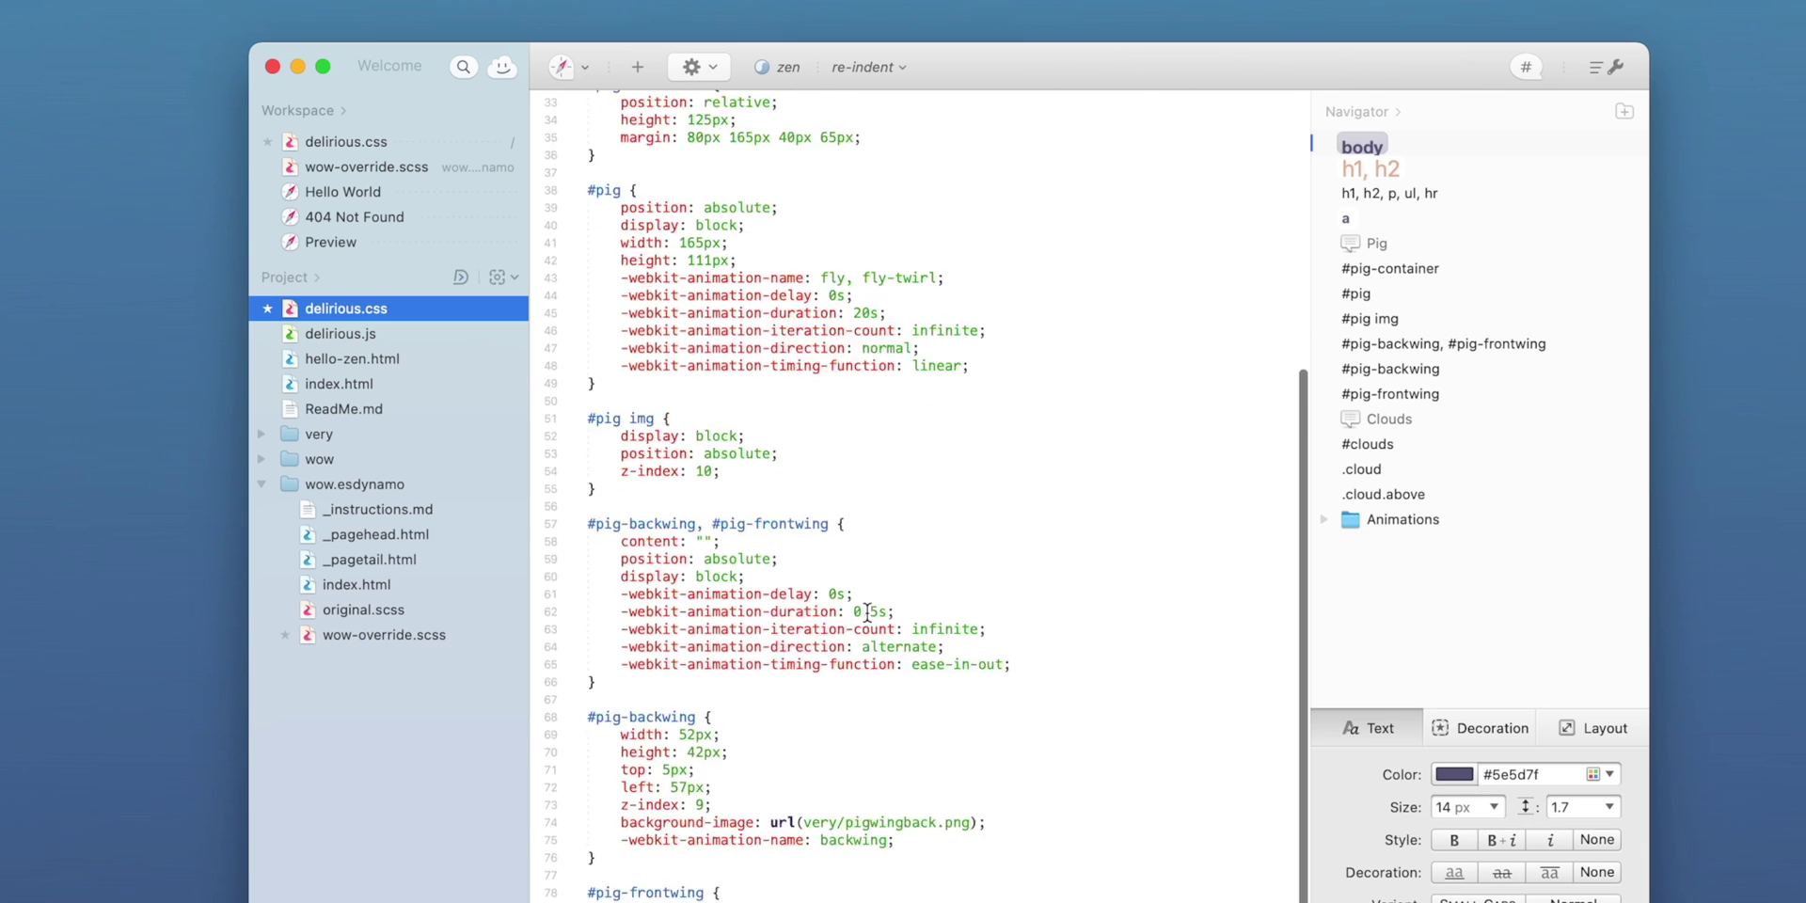
scroll(867, 613, "down", 3)
scroll(866, 612, "down", 3)
scroll(867, 613, "down", 1)
scroll(866, 613, "down", 2)
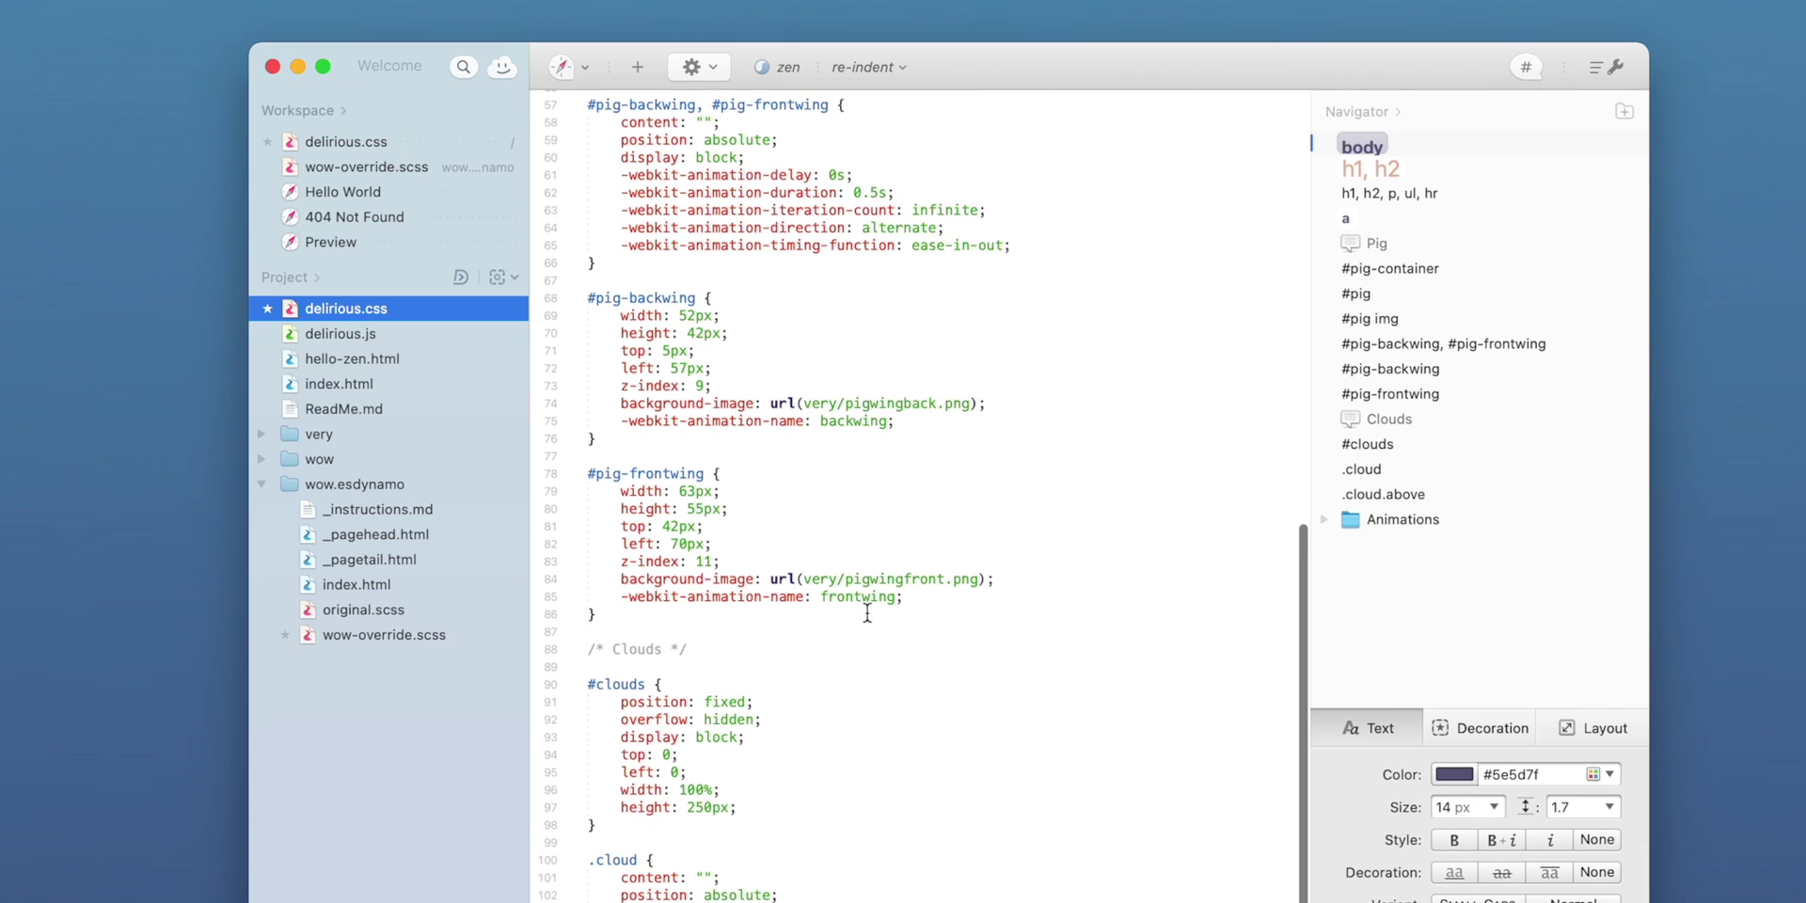
scroll(864, 616, "down", 1)
scroll(777, 770, "down", 1)
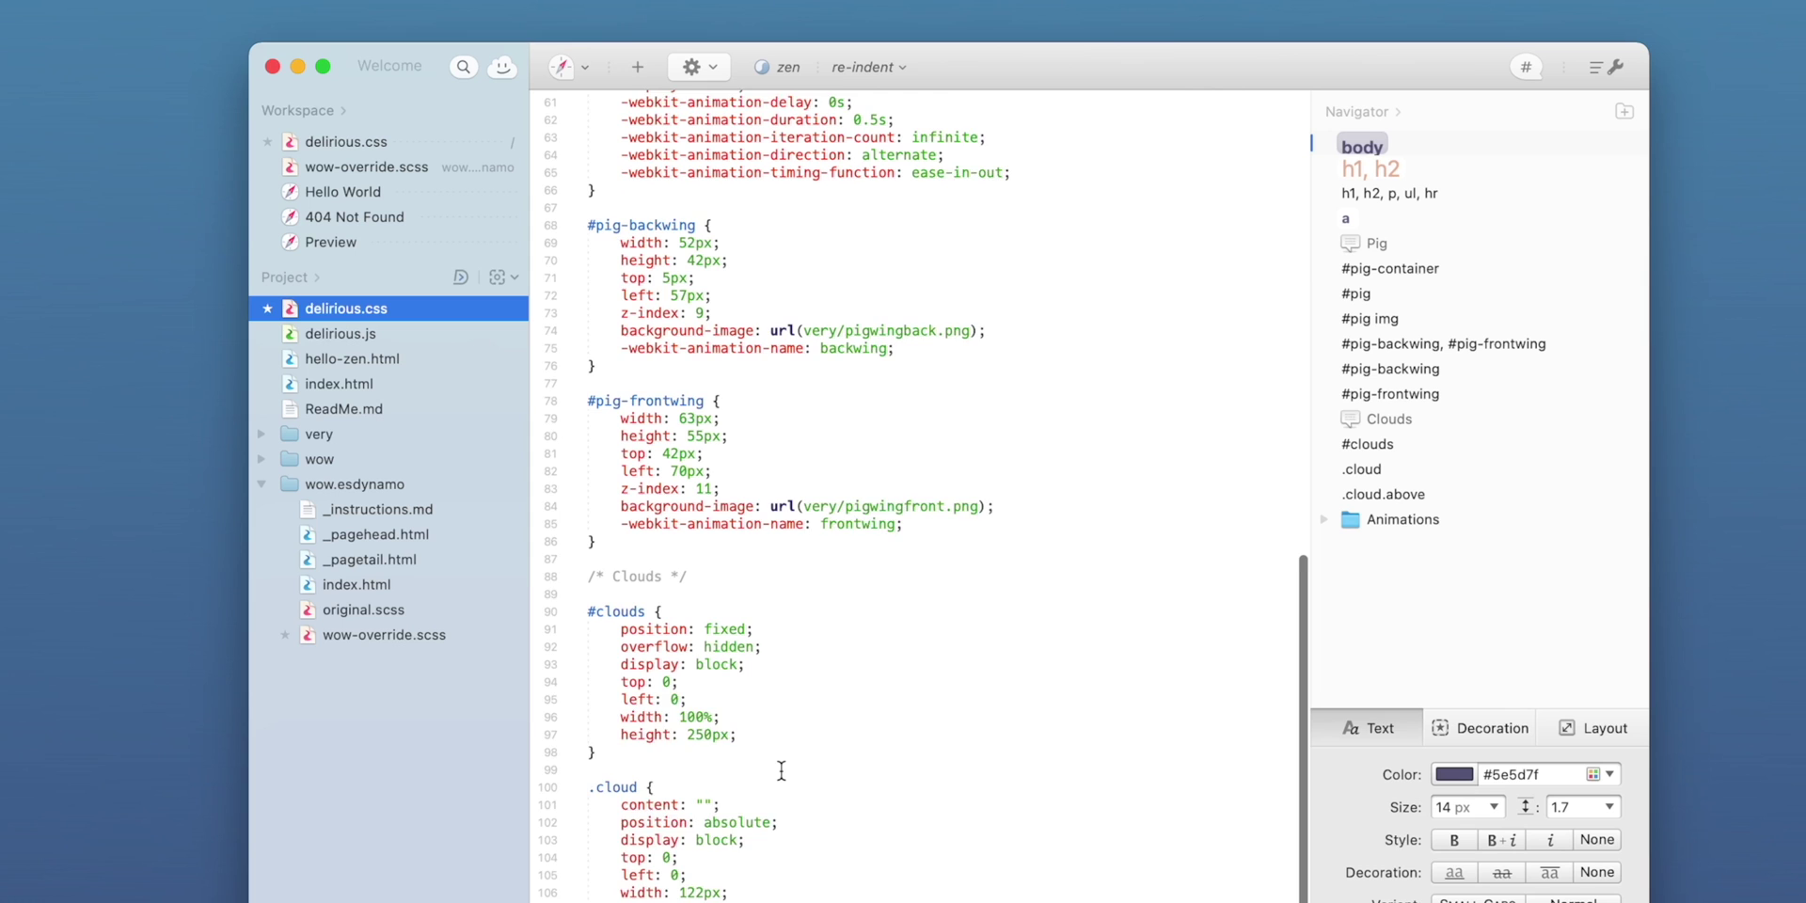
scroll(778, 770, "down", 1)
scroll(778, 768, "down", 1)
scroll(779, 770, "down", 1)
scroll(778, 771, "down", 5)
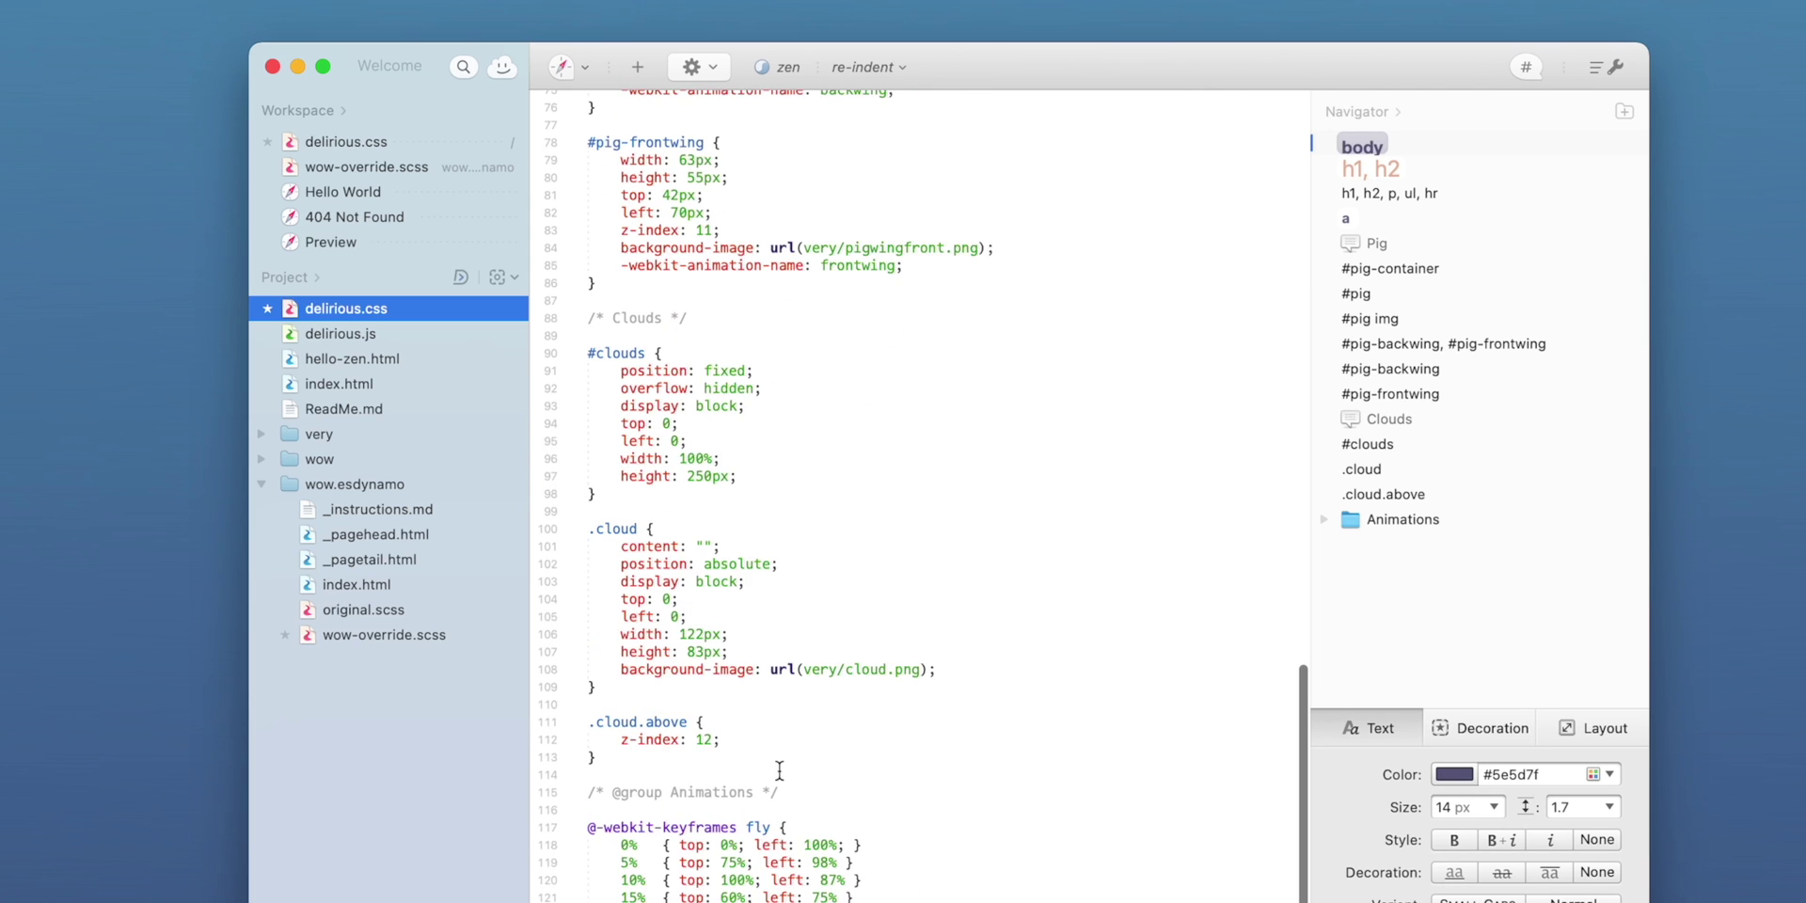
scroll(778, 771, "down", 2)
scroll(778, 770, "down", 4)
scroll(636, 593, "down", 2)
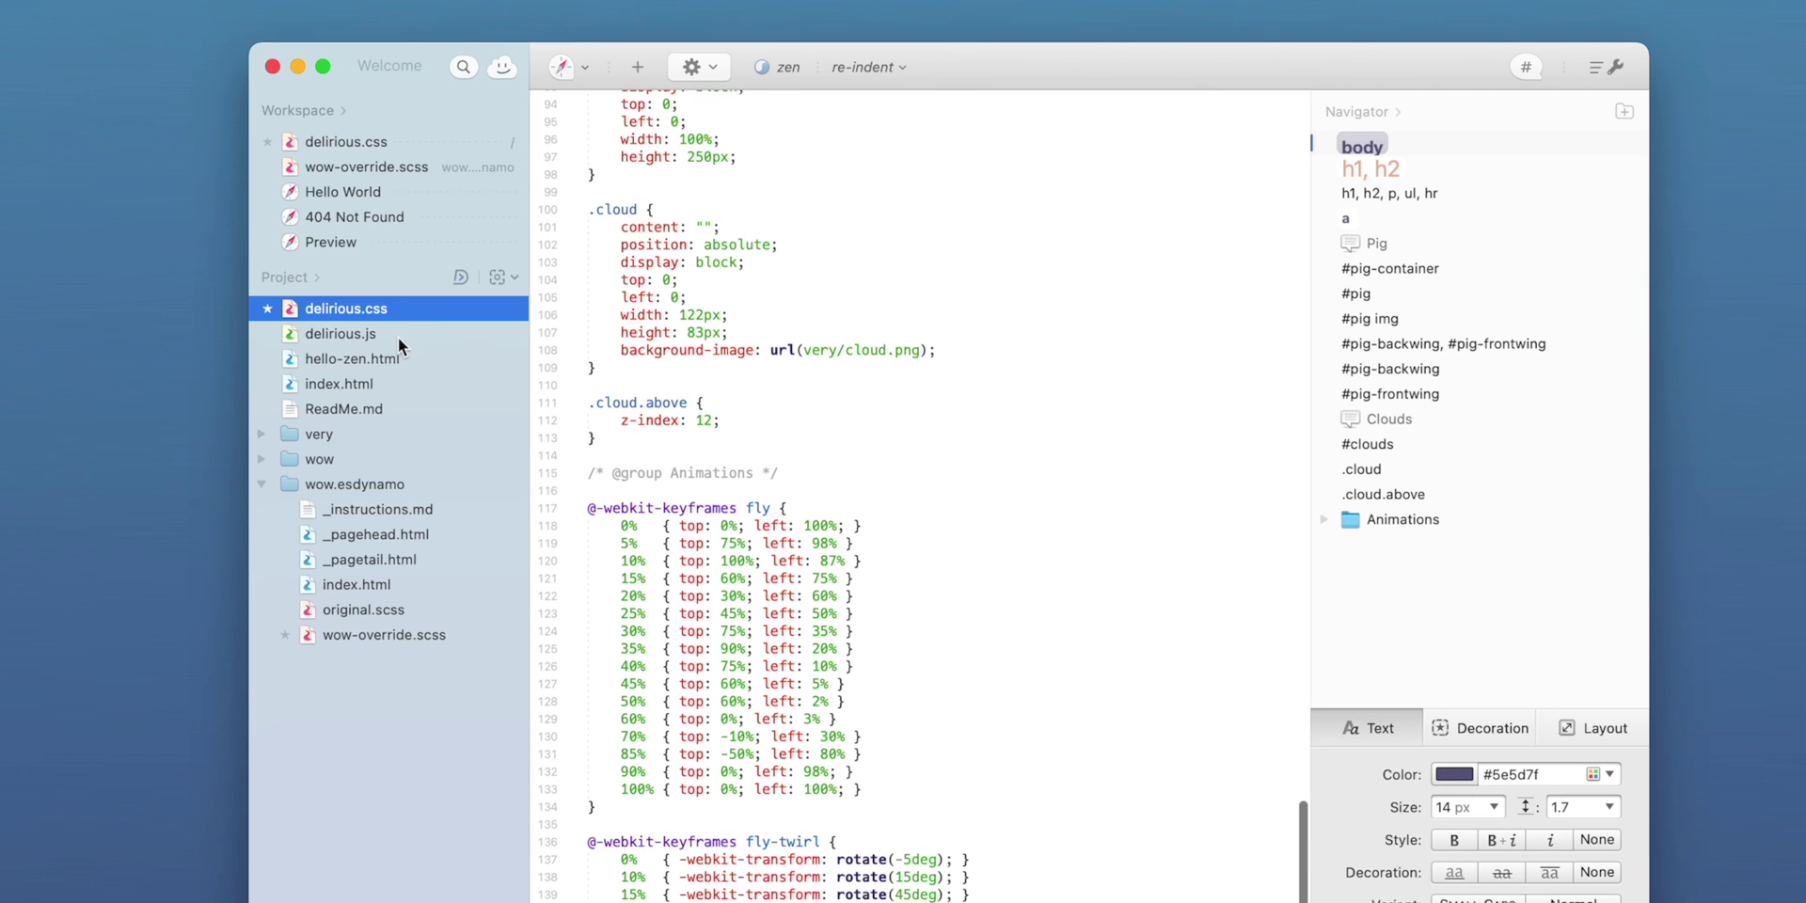
- Create the HTML5 Boilerplate project inside a new Downloads folder named NEW WEBSITE
left_click(360, 336)
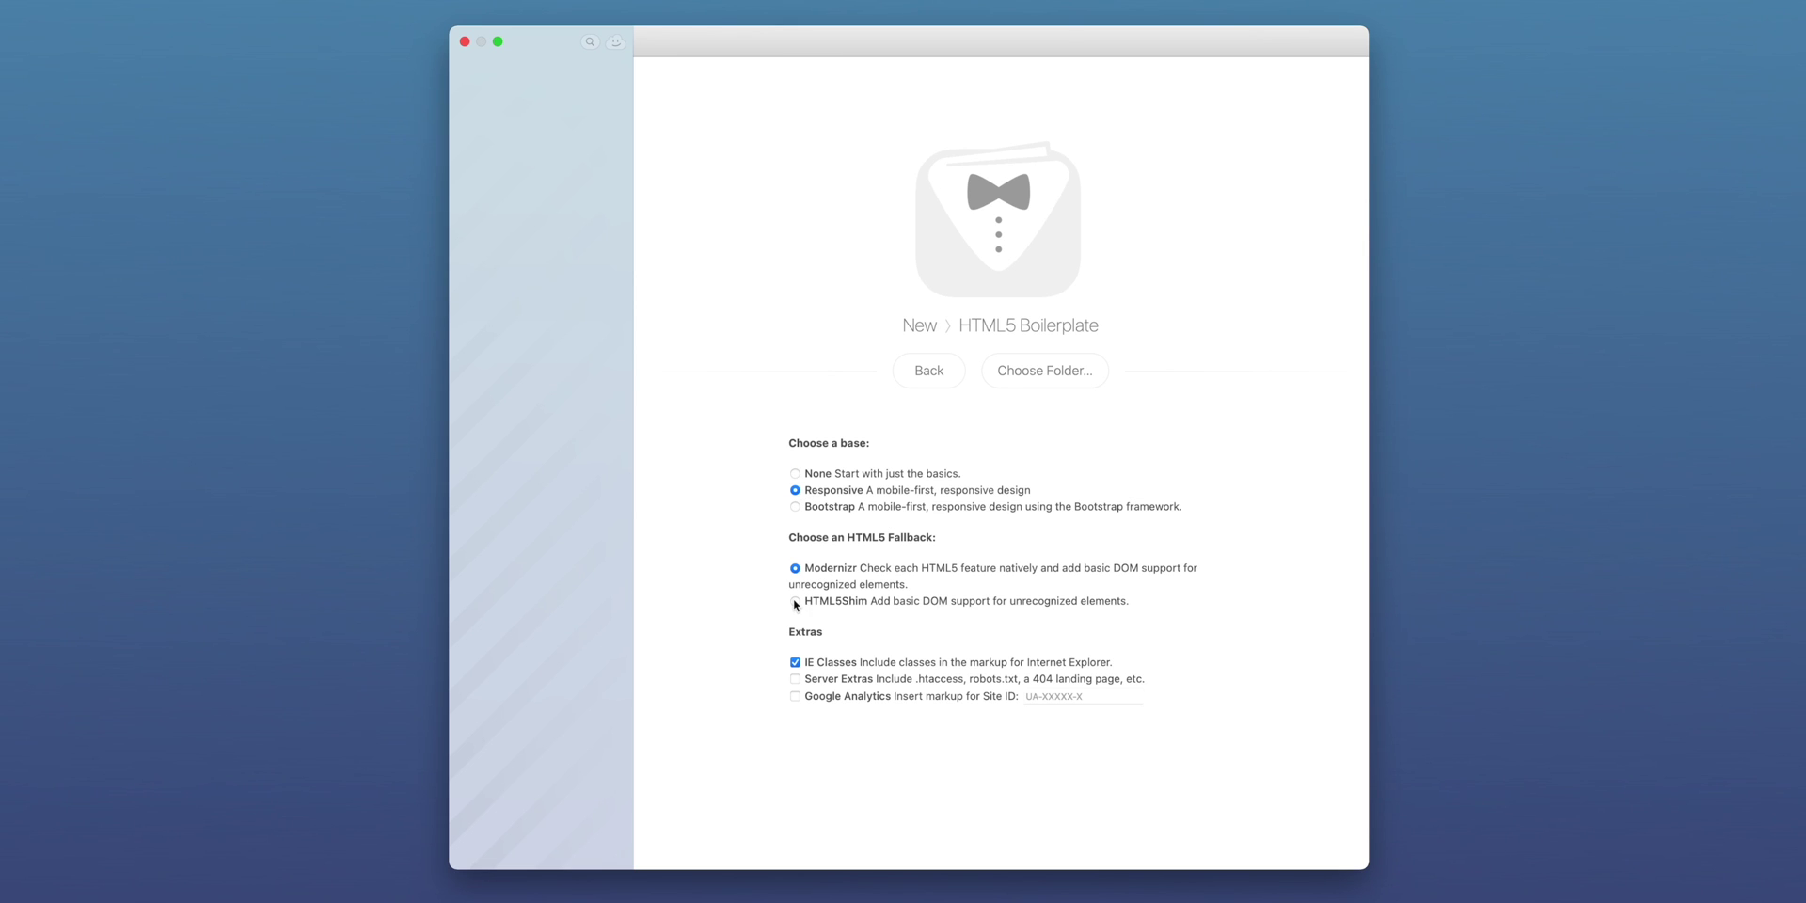
left_click(1047, 378)
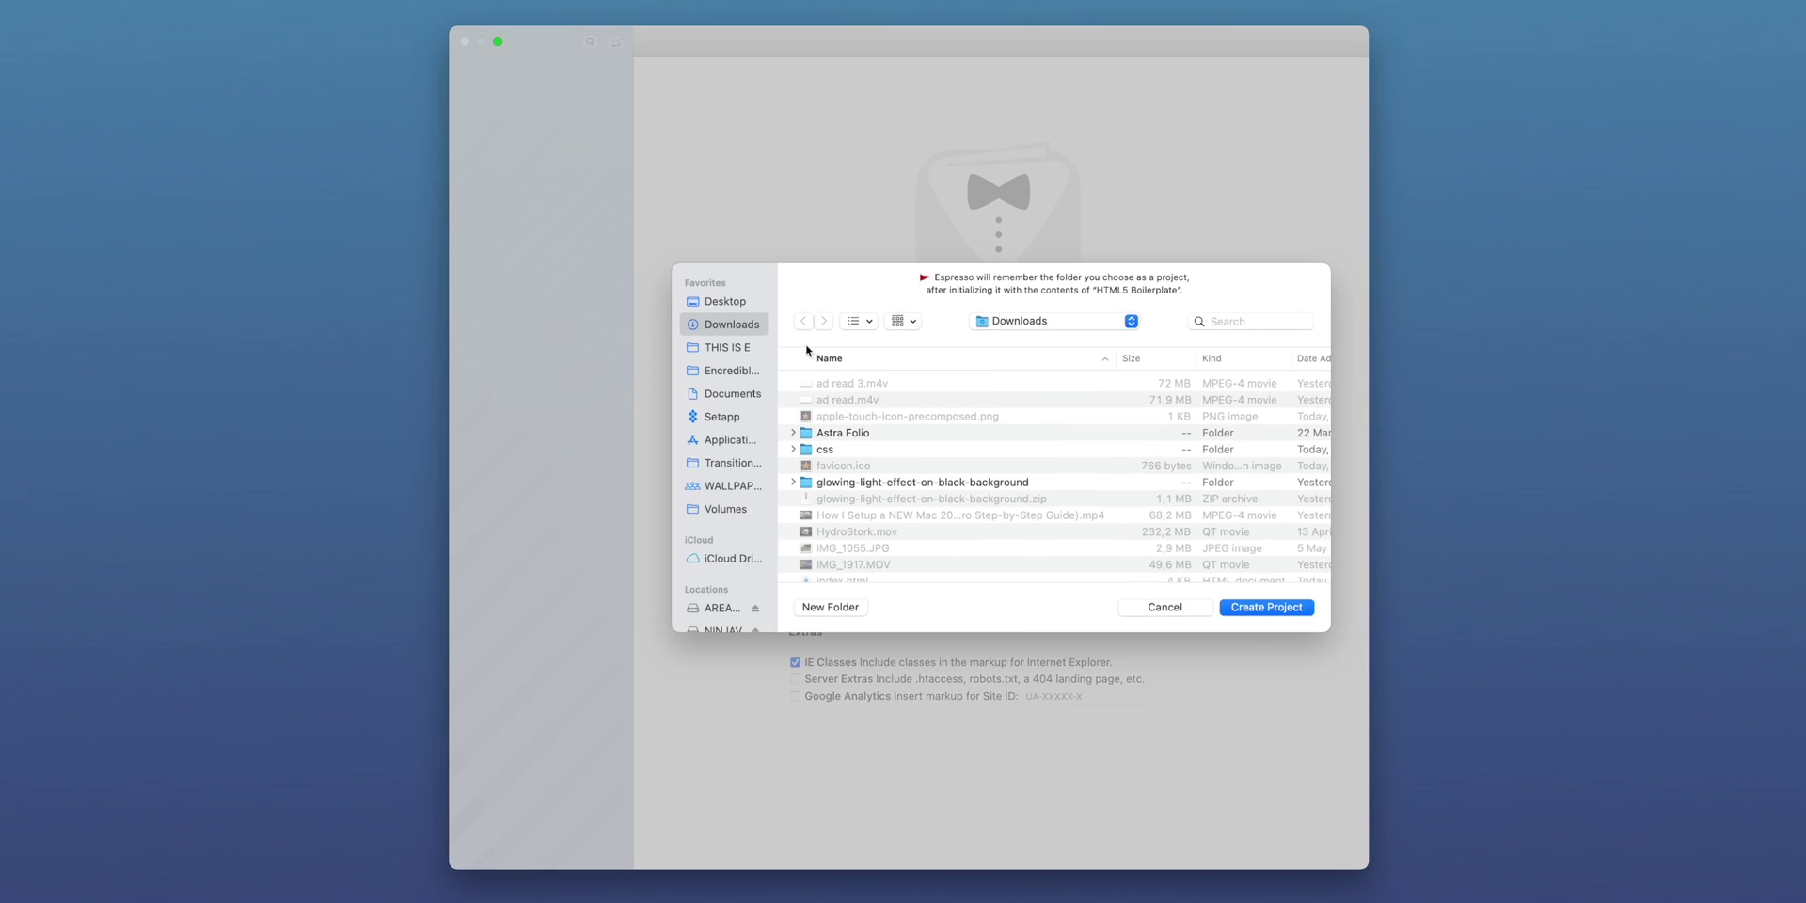
left_click(826, 607)
type("SITE")
key("Return")
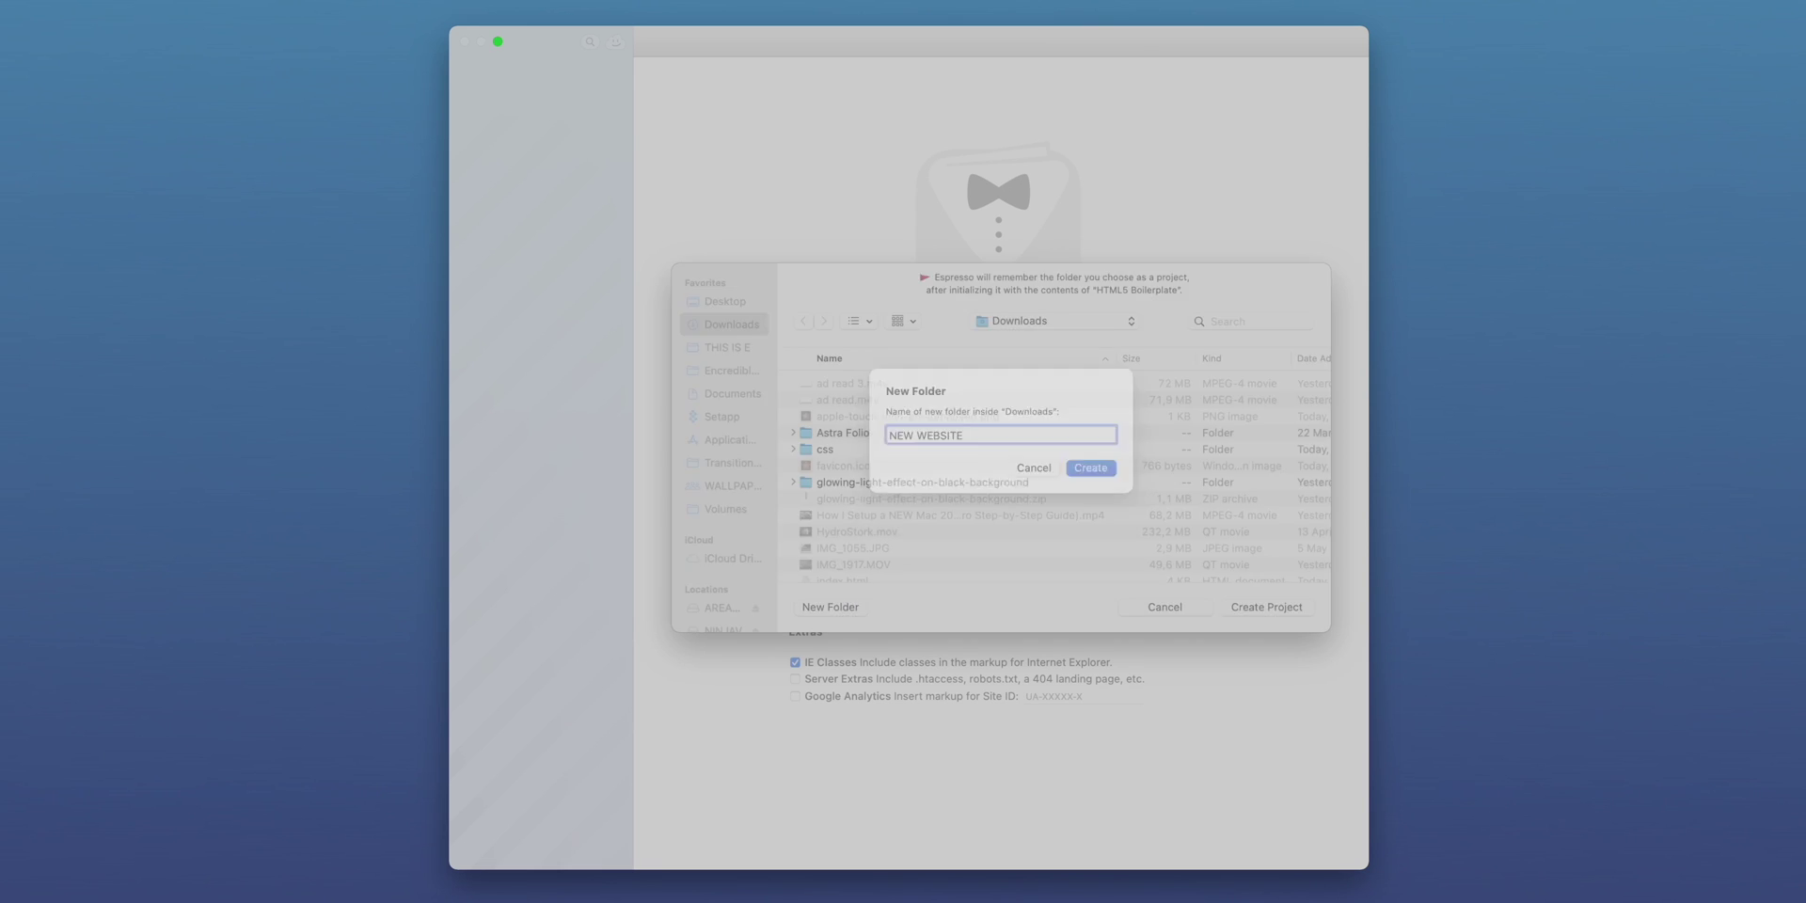
left_click(1285, 615)
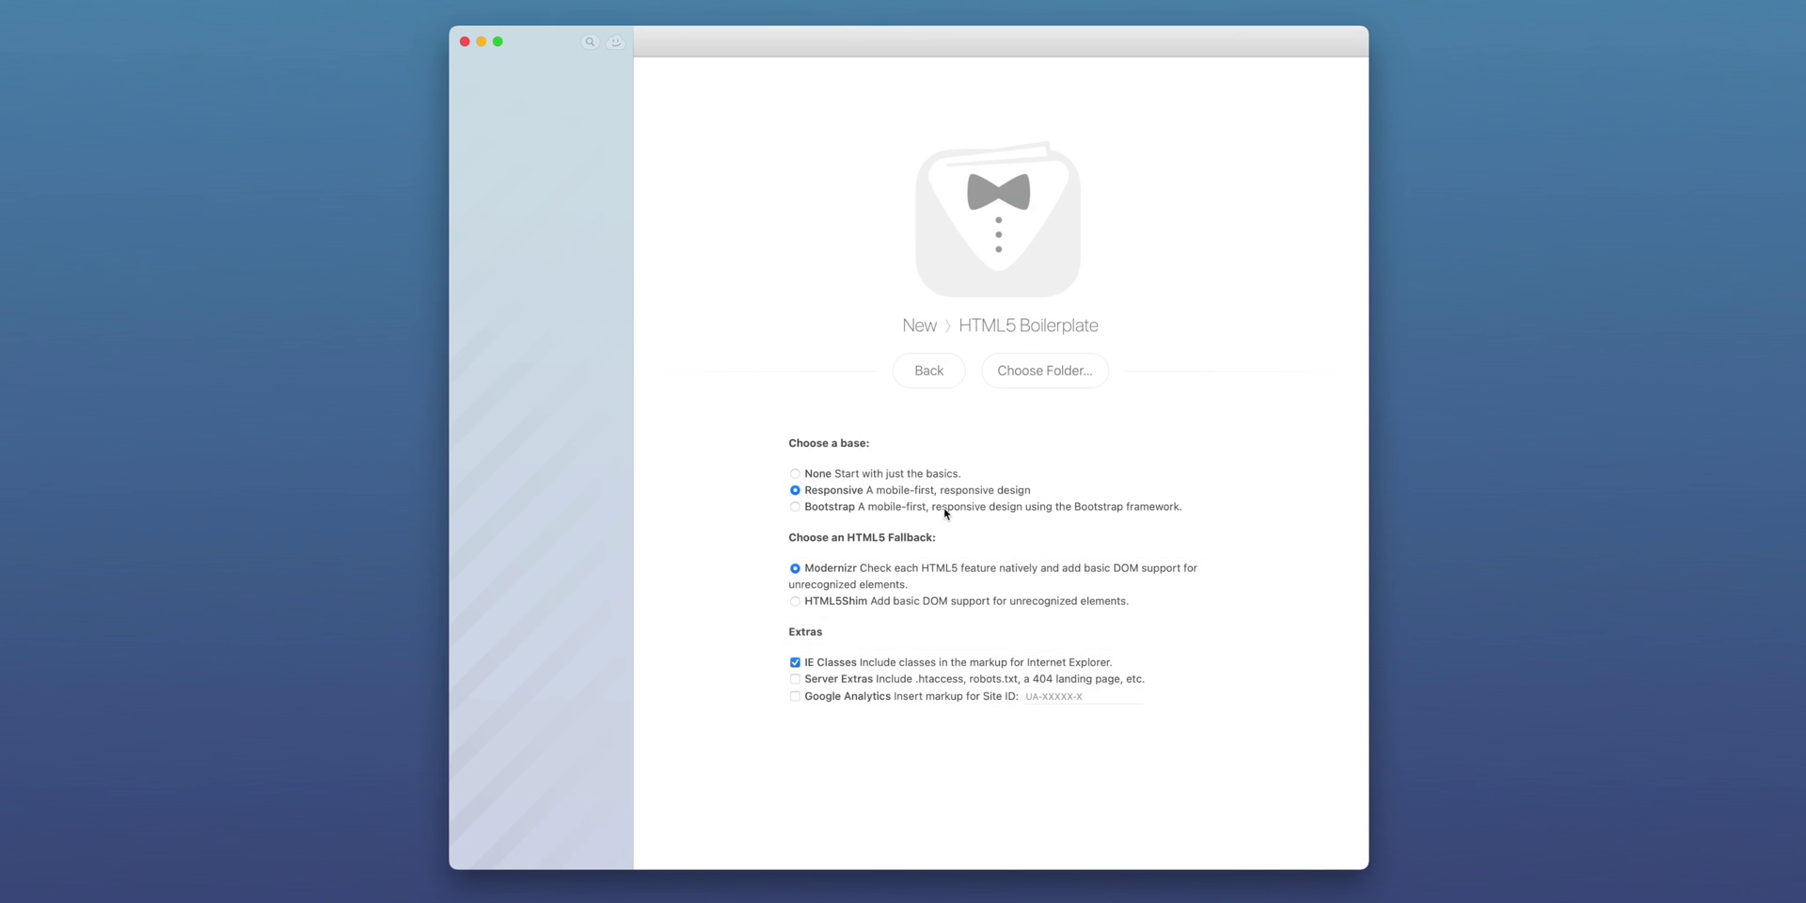
- Open index.html and switch the editor to Preview to see the rendered page
left_click(534, 185)
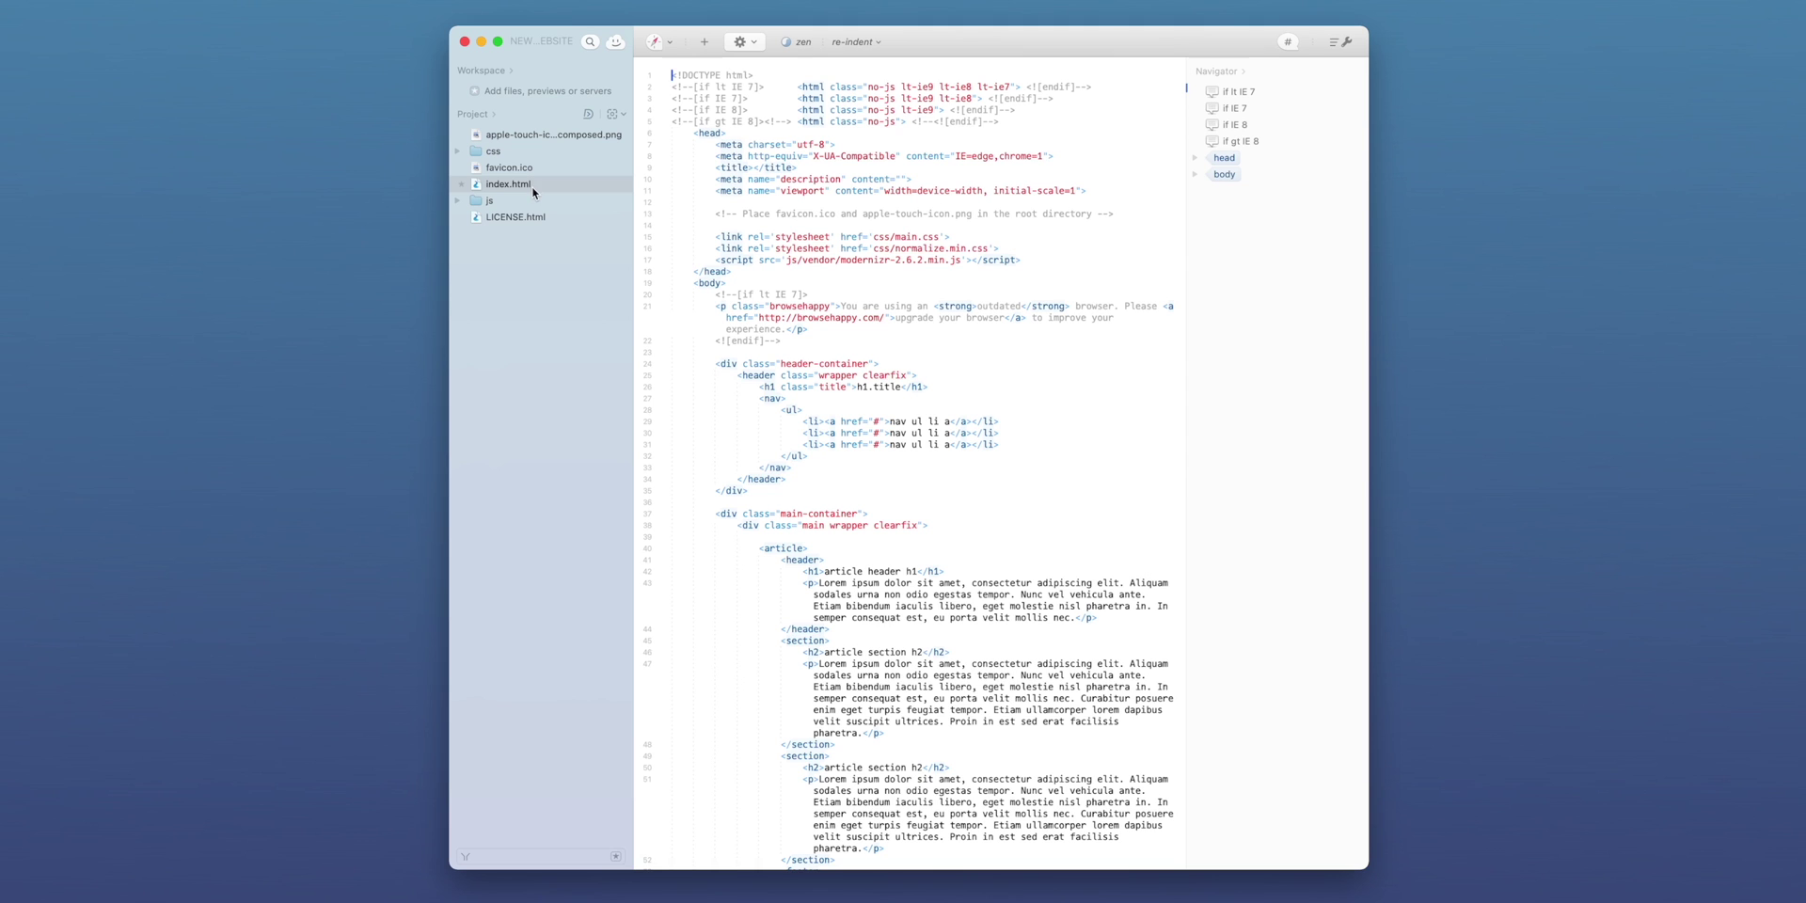
scroll(1039, 484, "down", 5)
scroll(1040, 485, "down", 10)
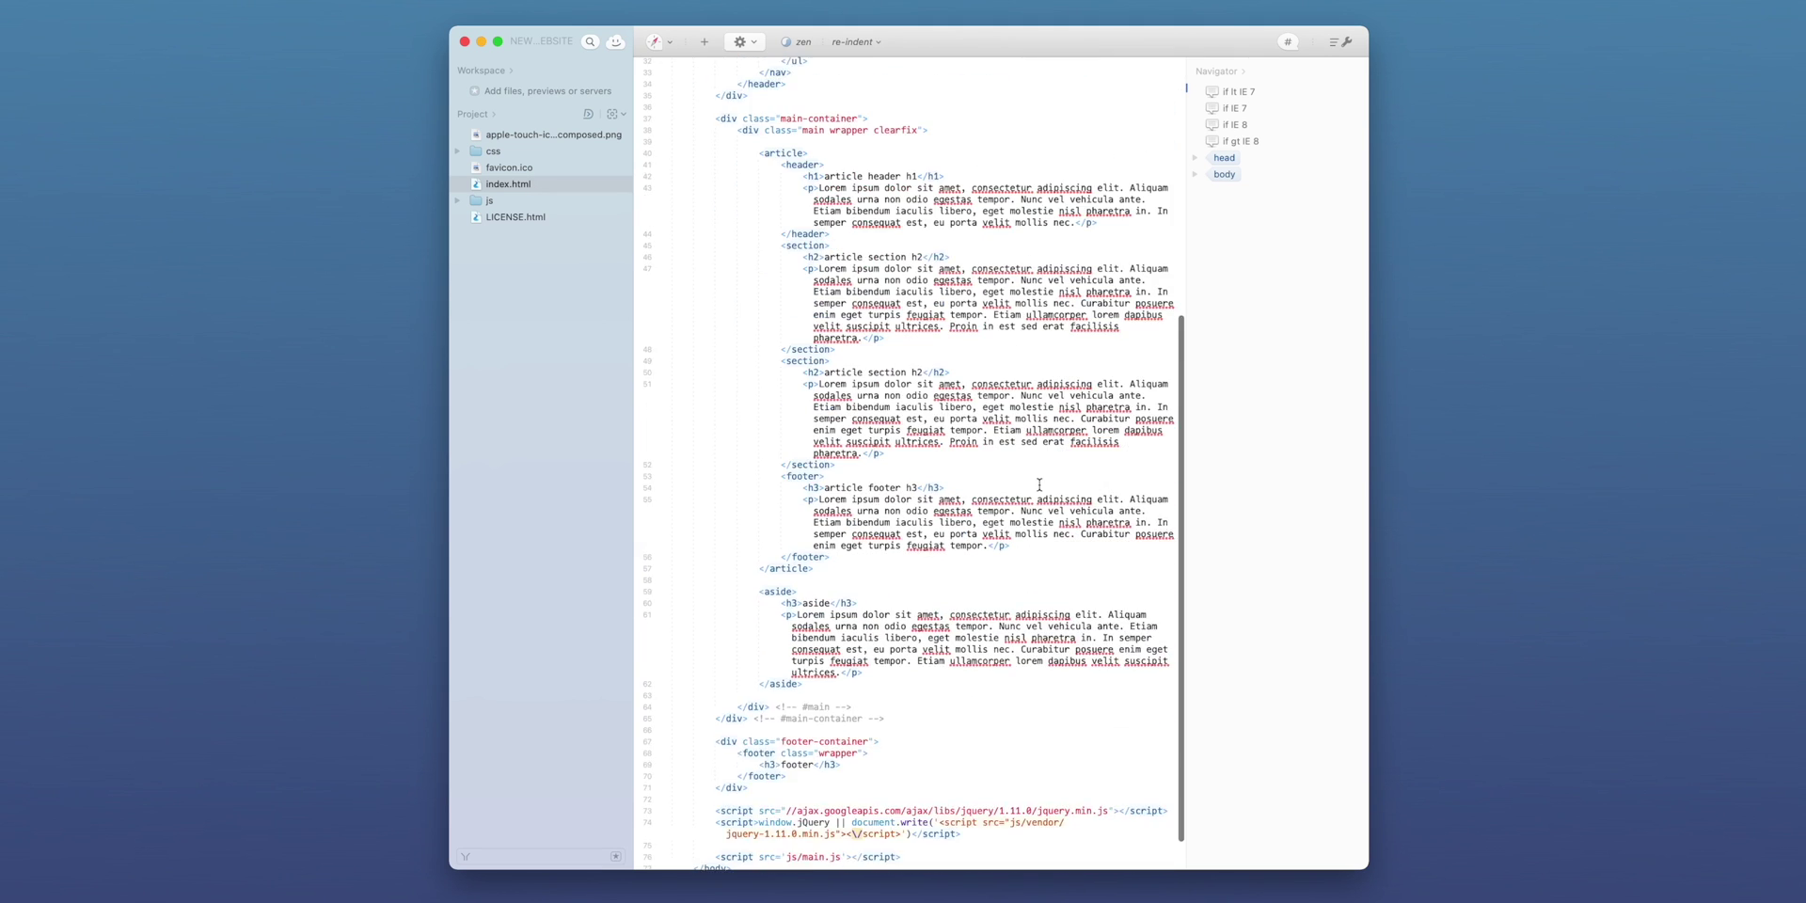
scroll(1040, 483, "up", 8)
scroll(1040, 484, "up", 5)
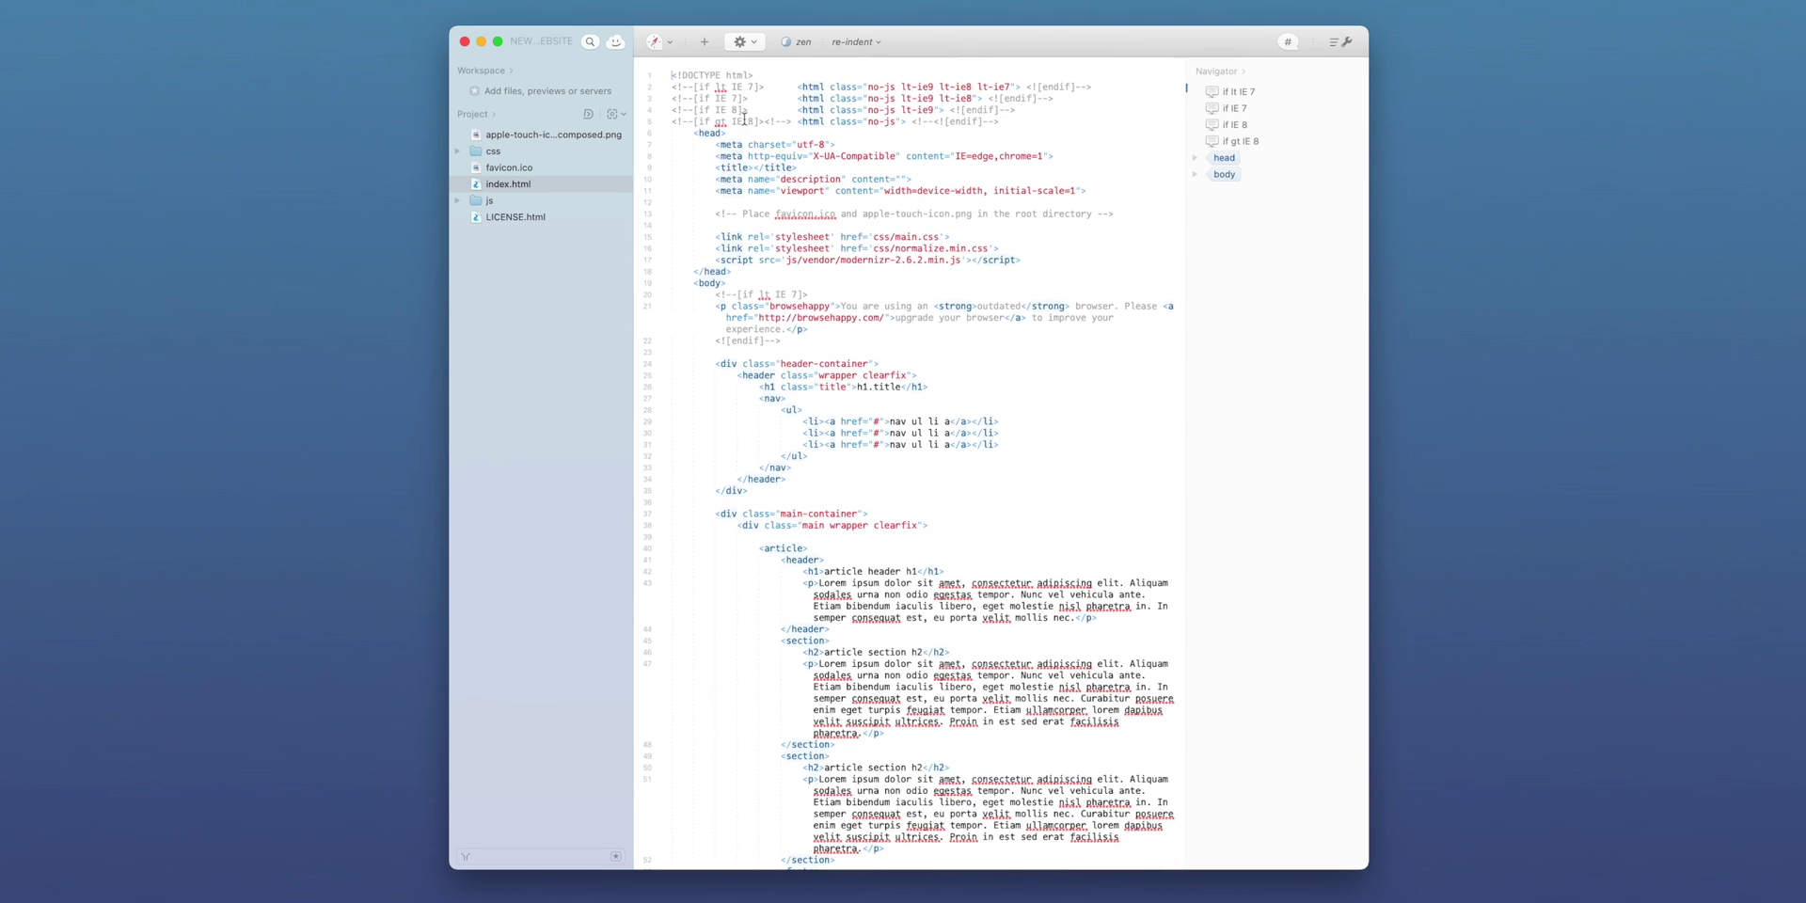
left_click(684, 68)
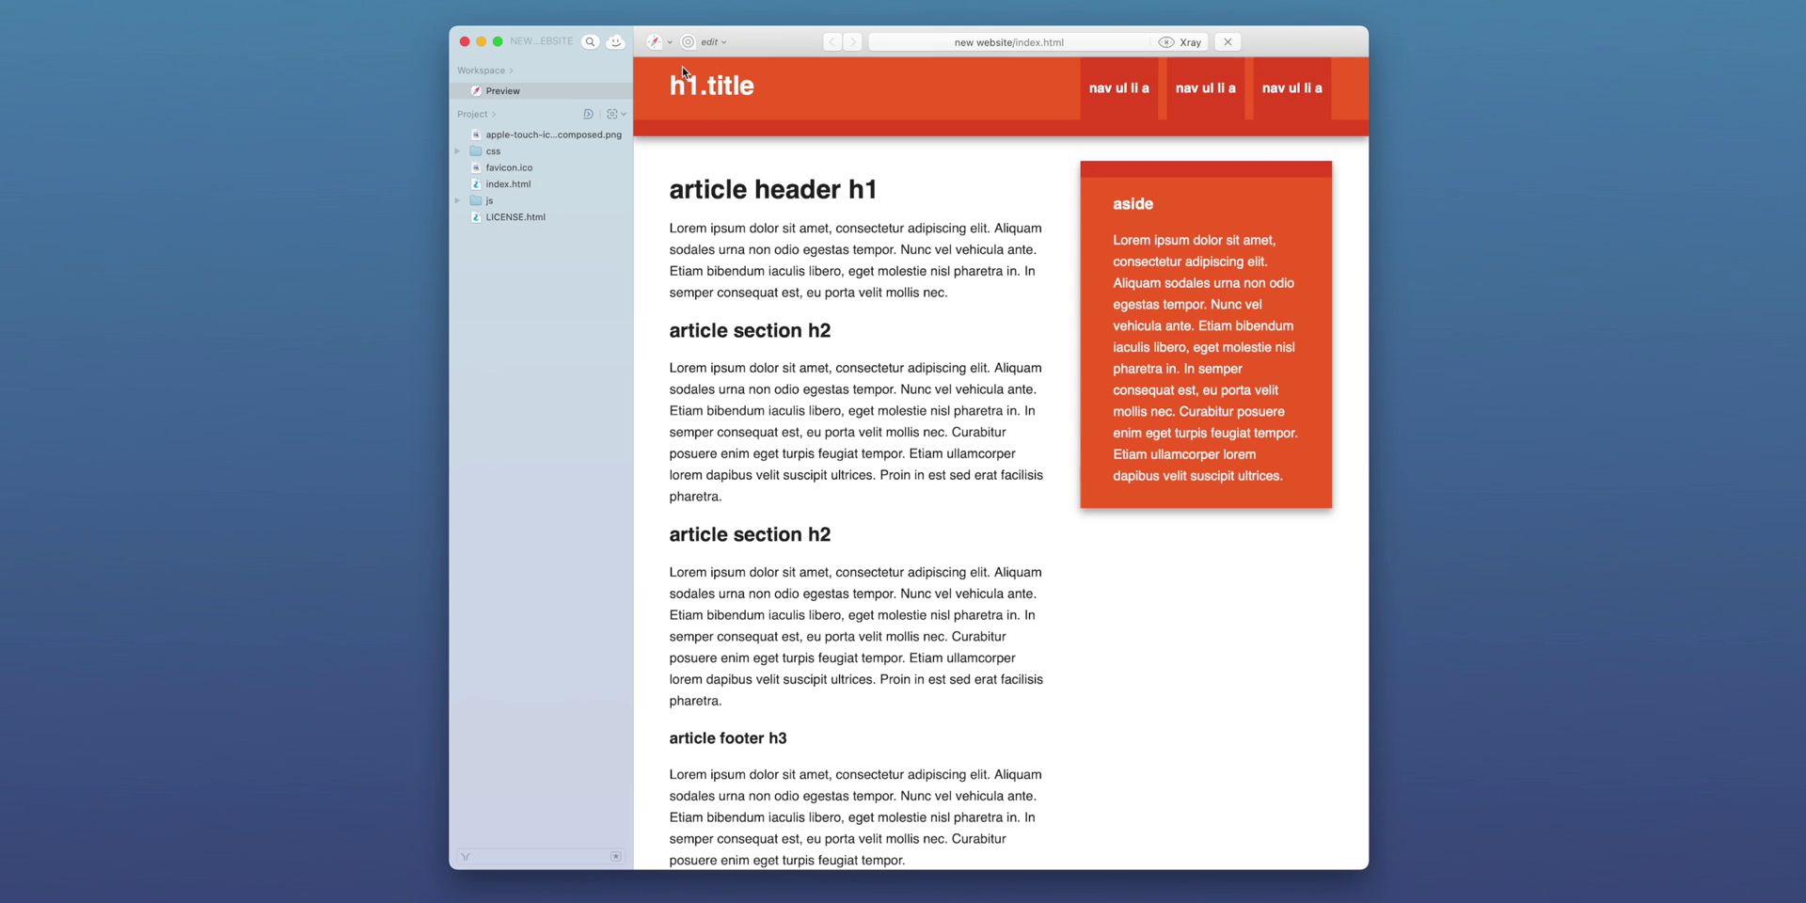
scroll(810, 519, "down", 3)
scroll(830, 571, "up", 3)
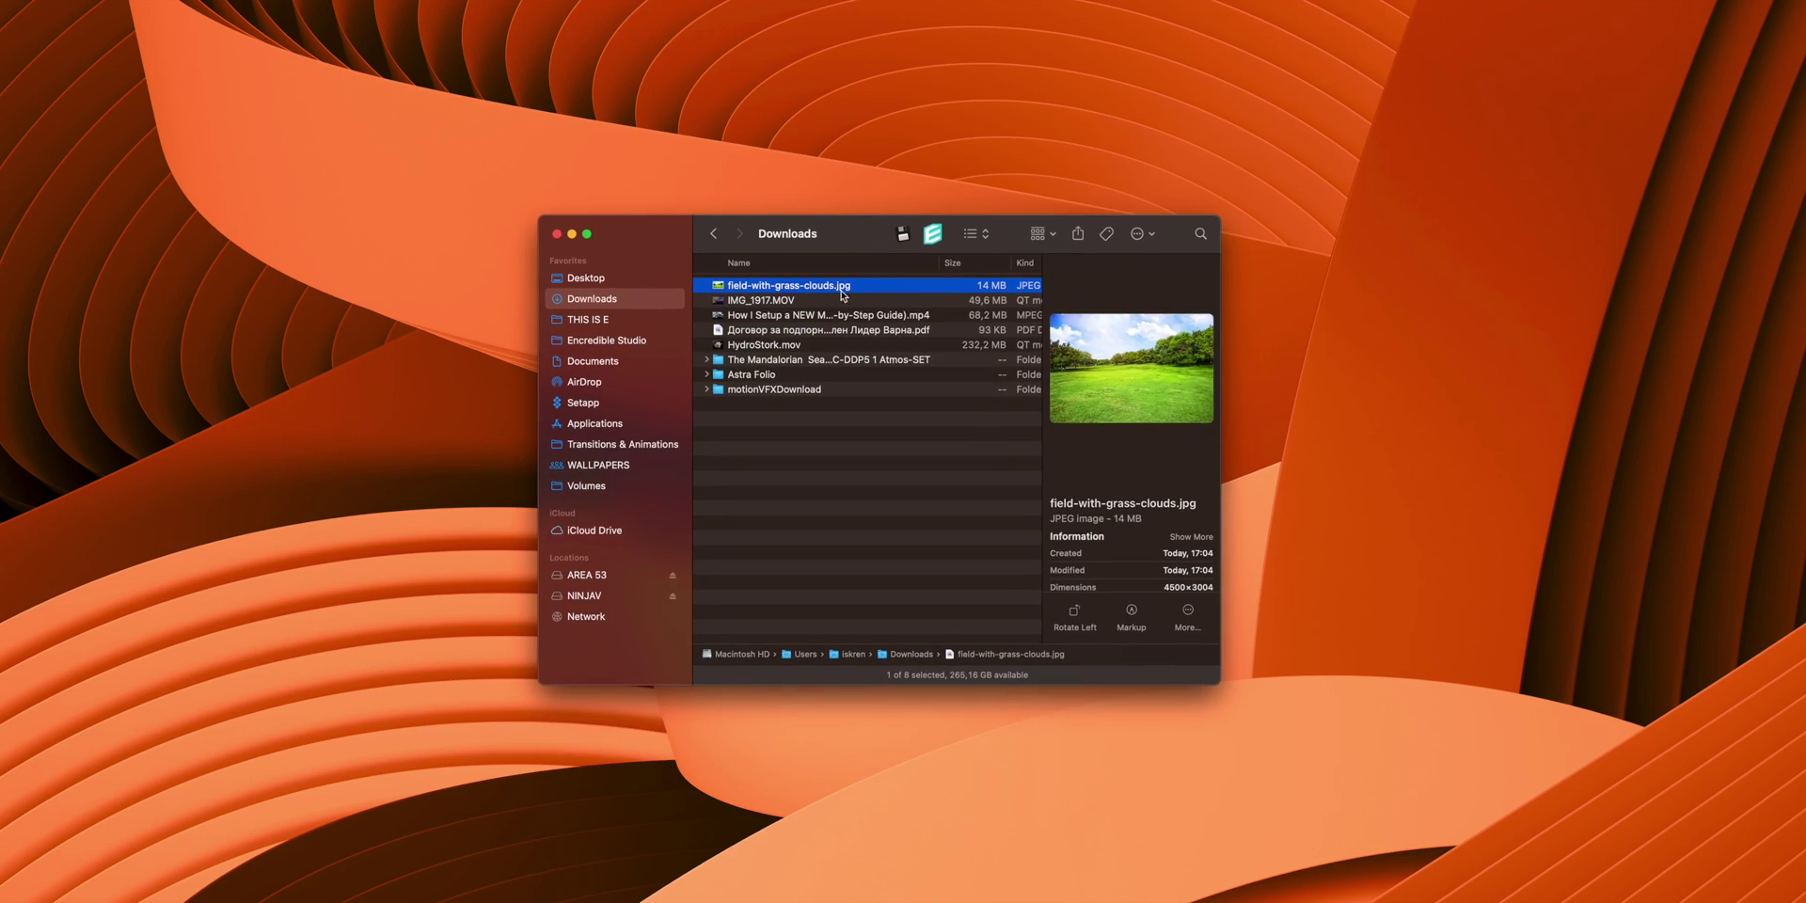
- Preview the 14 MB grass field photo, then launch Squash and move its window aside
key("space")
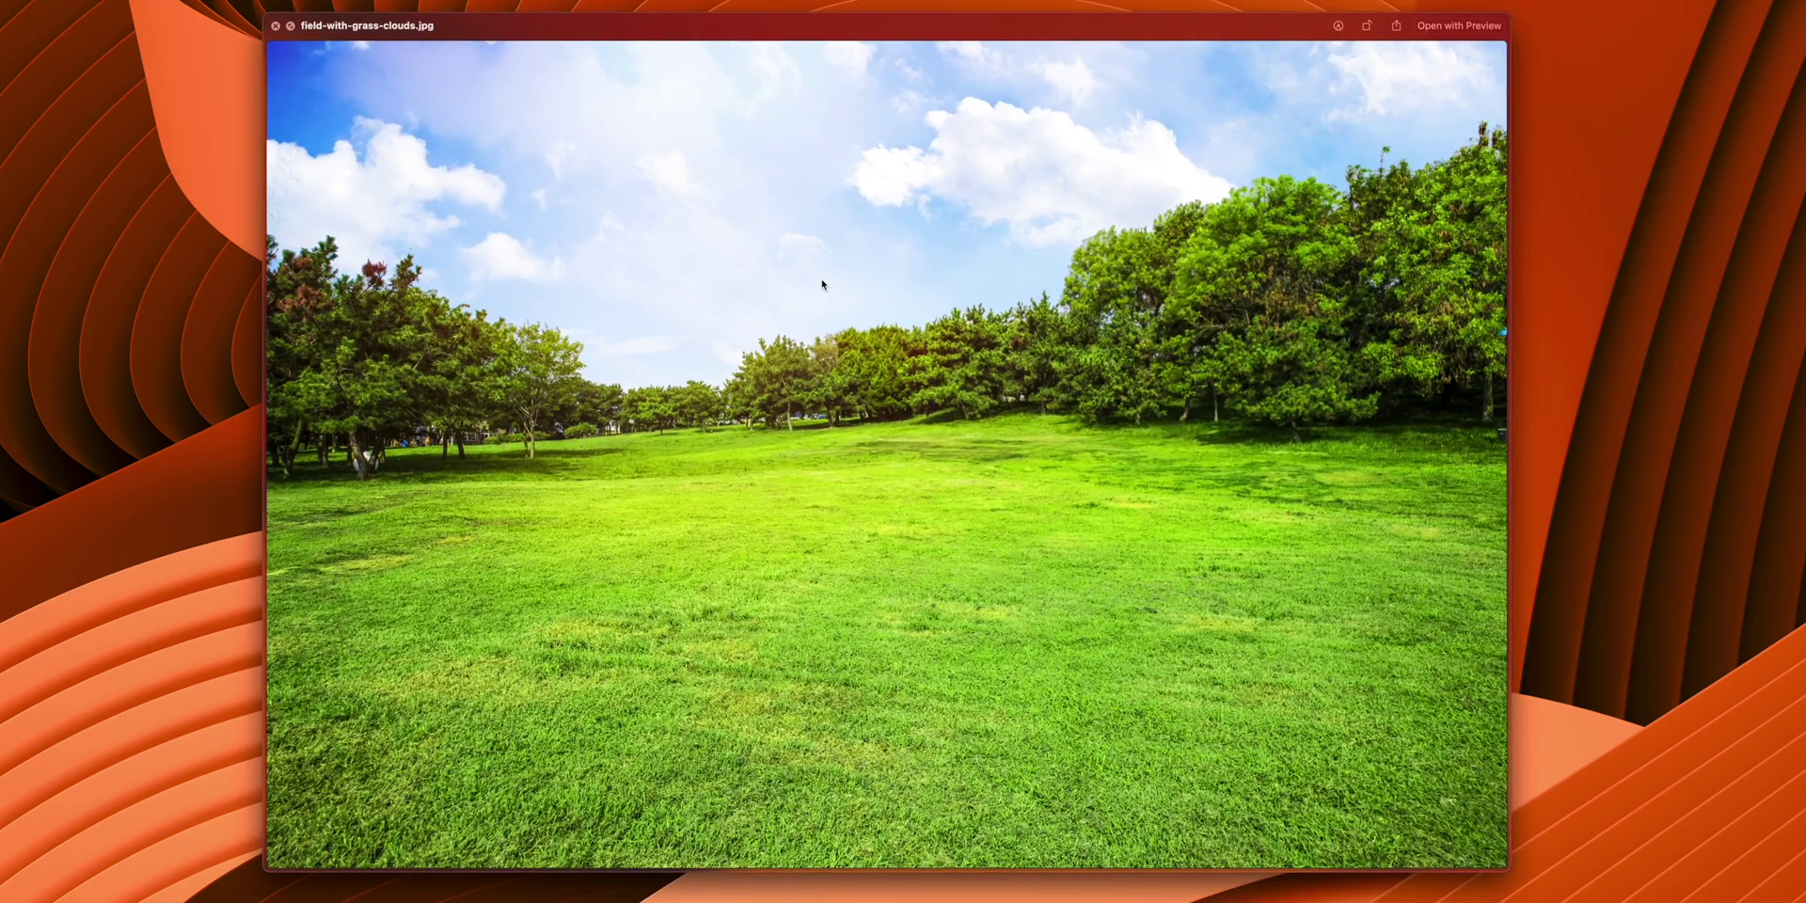
key("space")
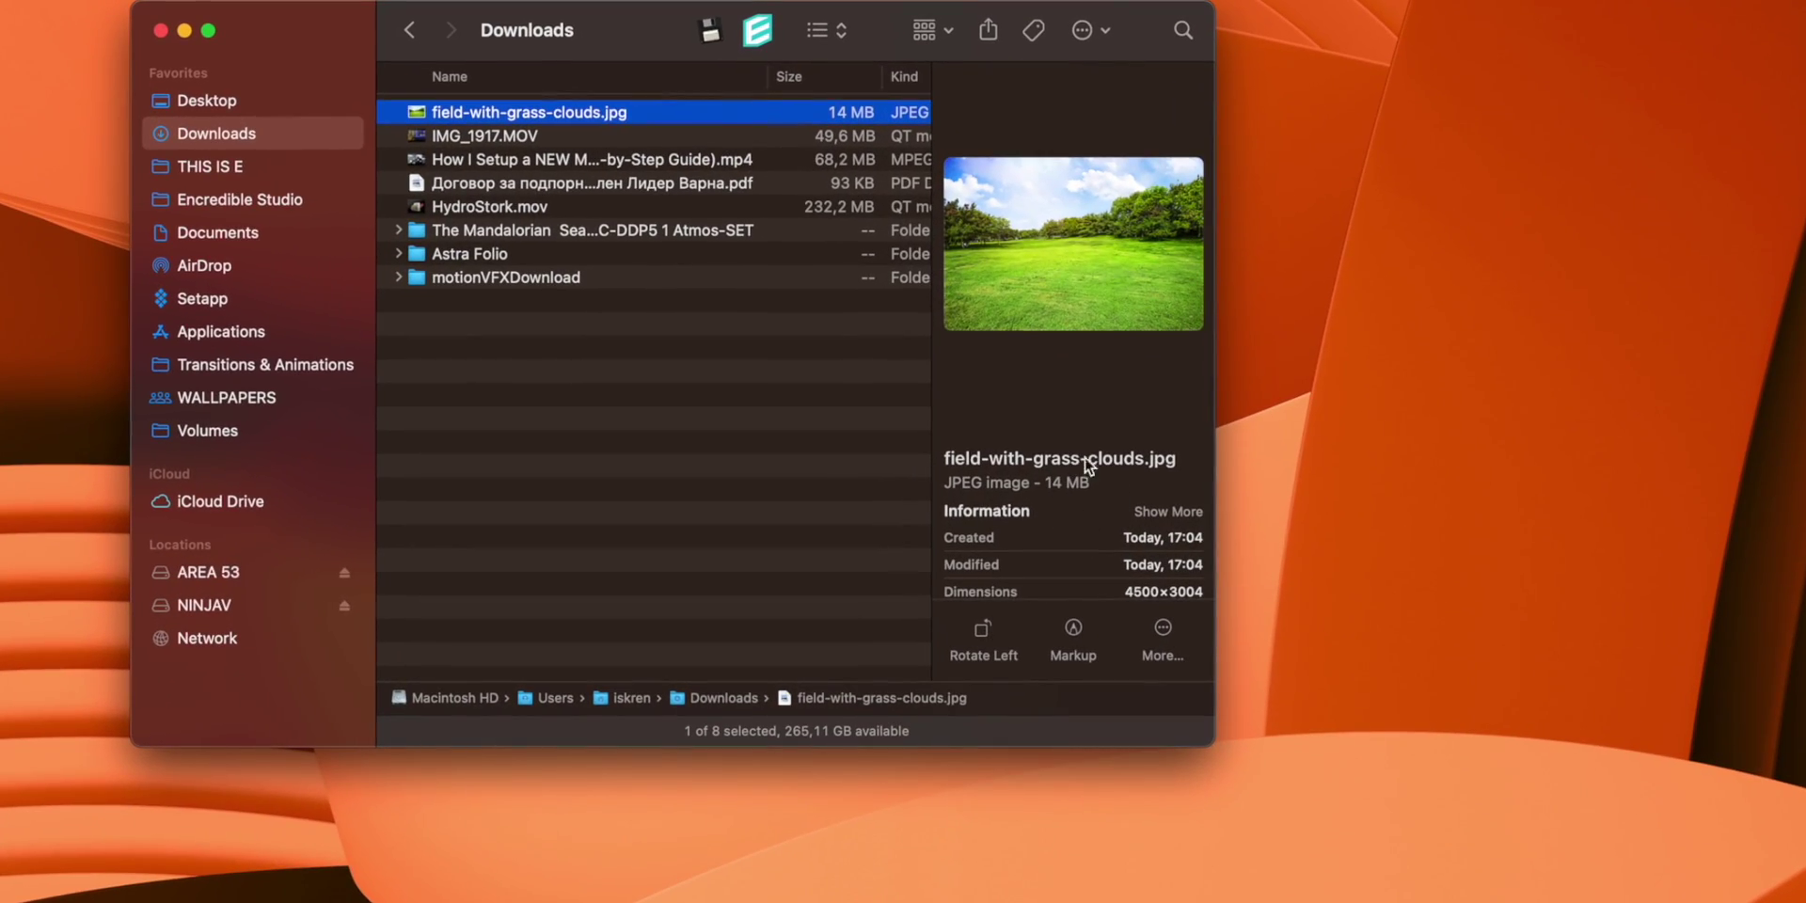
type("squash")
key("Return")
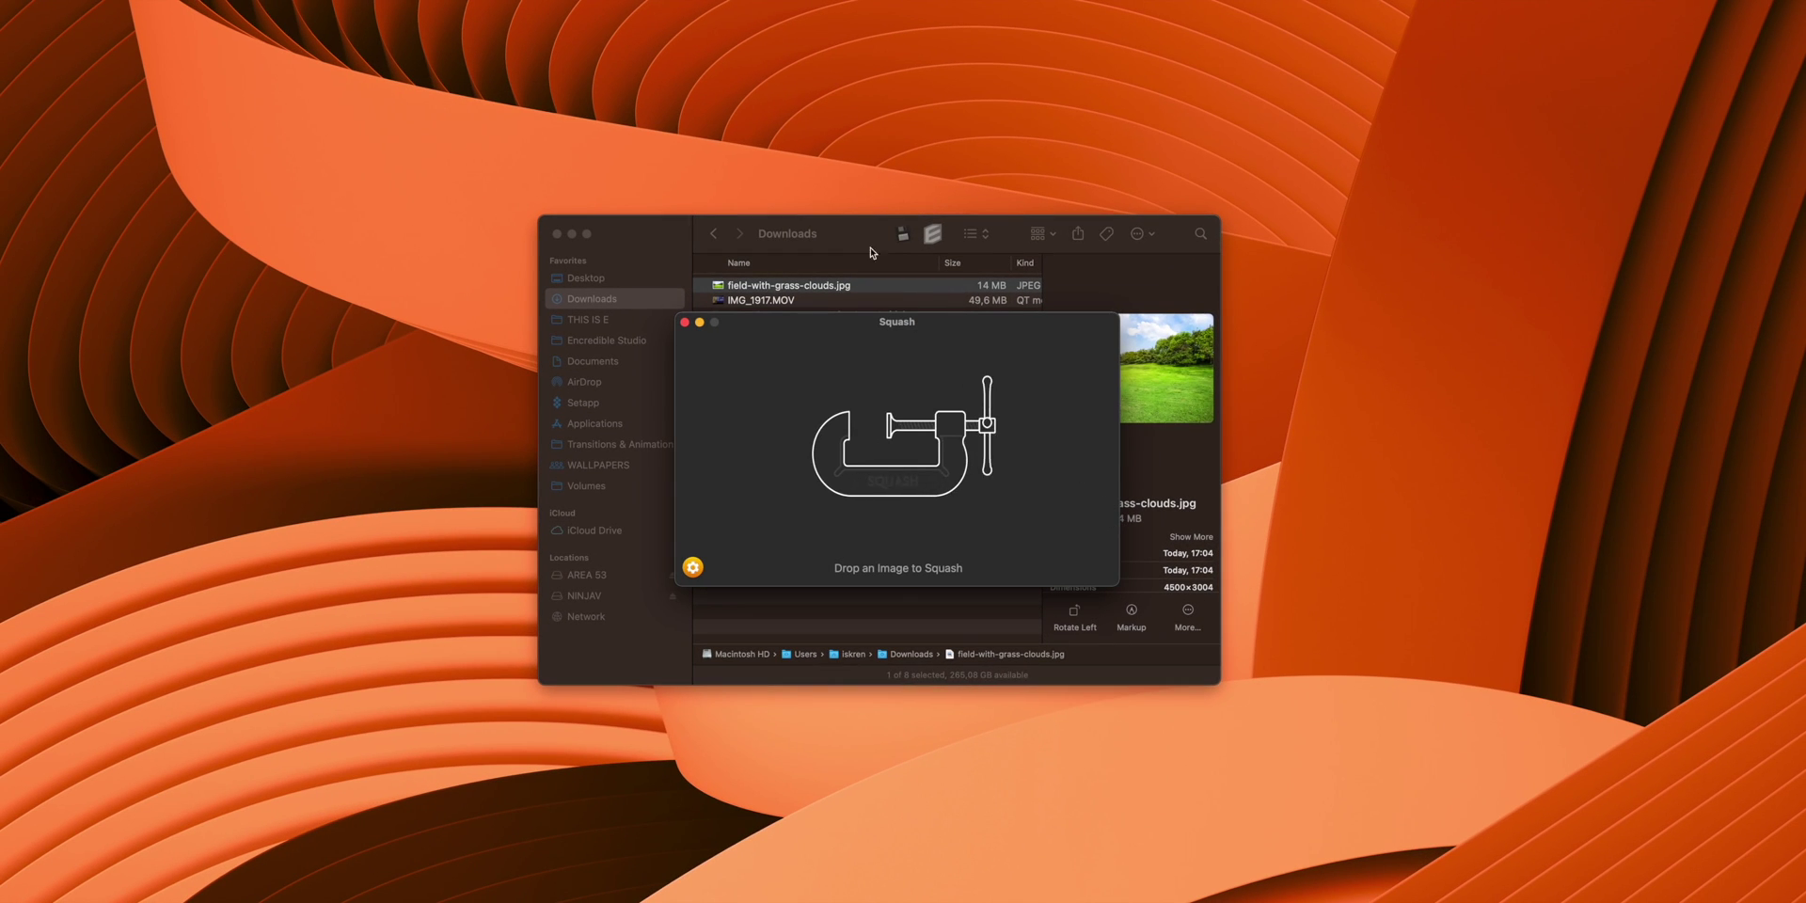
mouse_move(838, 324)
left_mouse_down()
mouse_move(1403, 279)
mouse_move(1404, 226)
left_mouse_up()
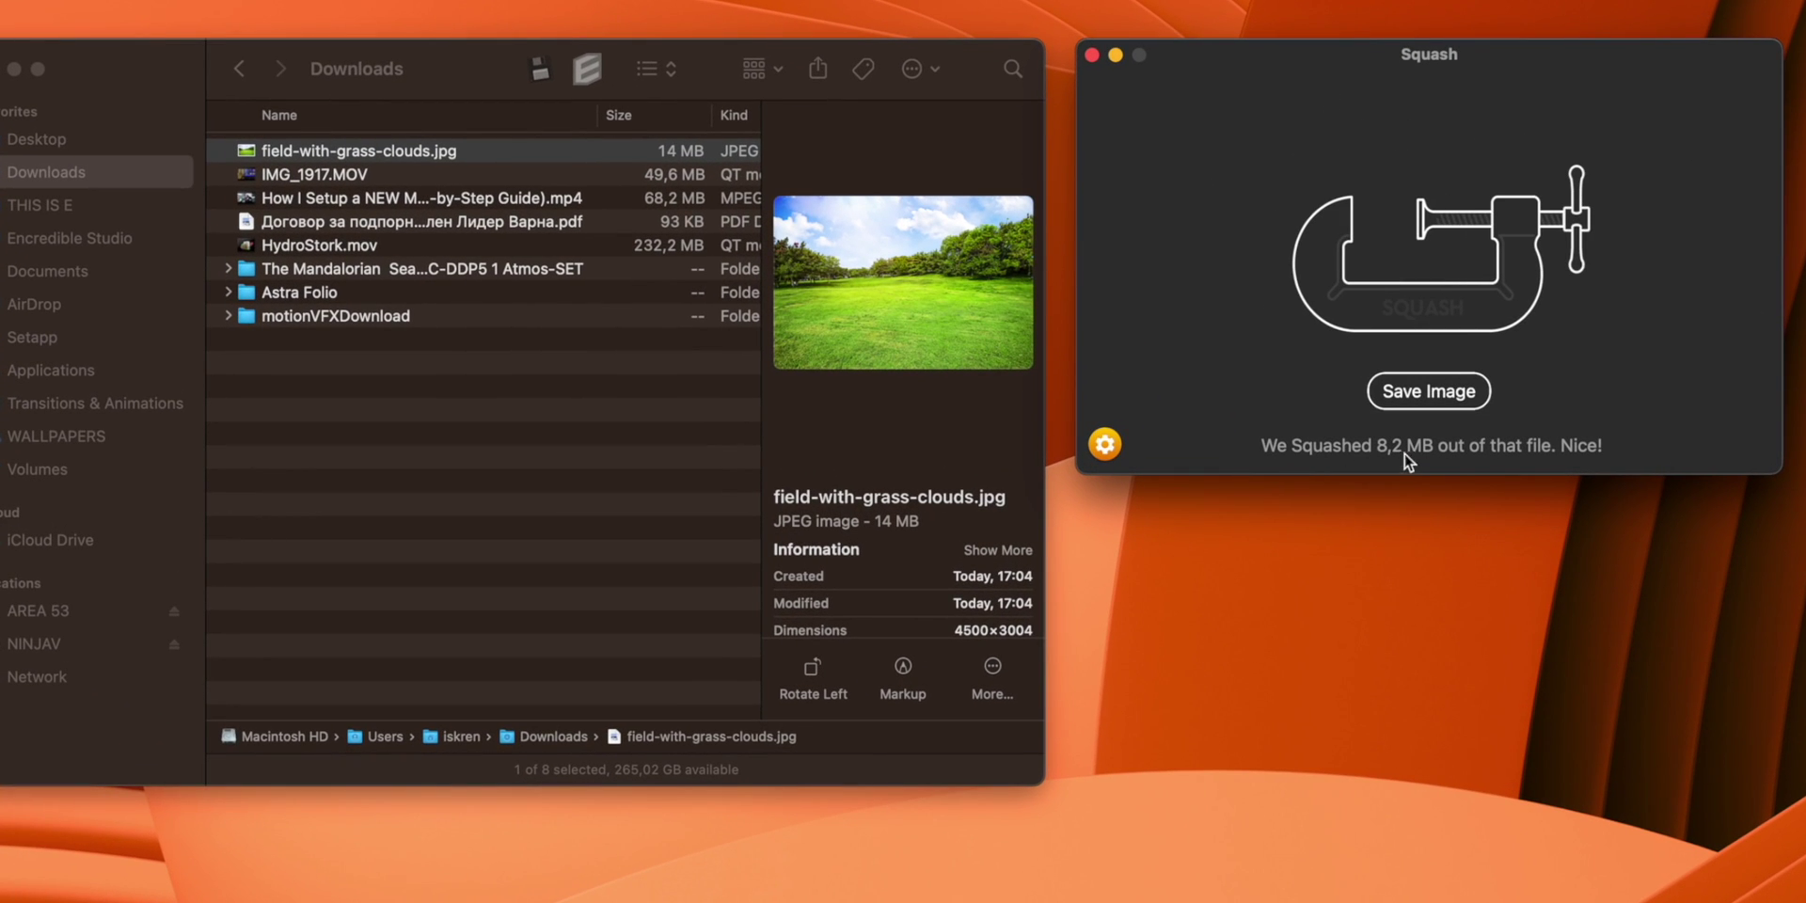
- Save the 5.9 MB compressed copy and Quick Look field-with-grass-clouds-squashed.jpg in Downloads
left_click(1447, 402)
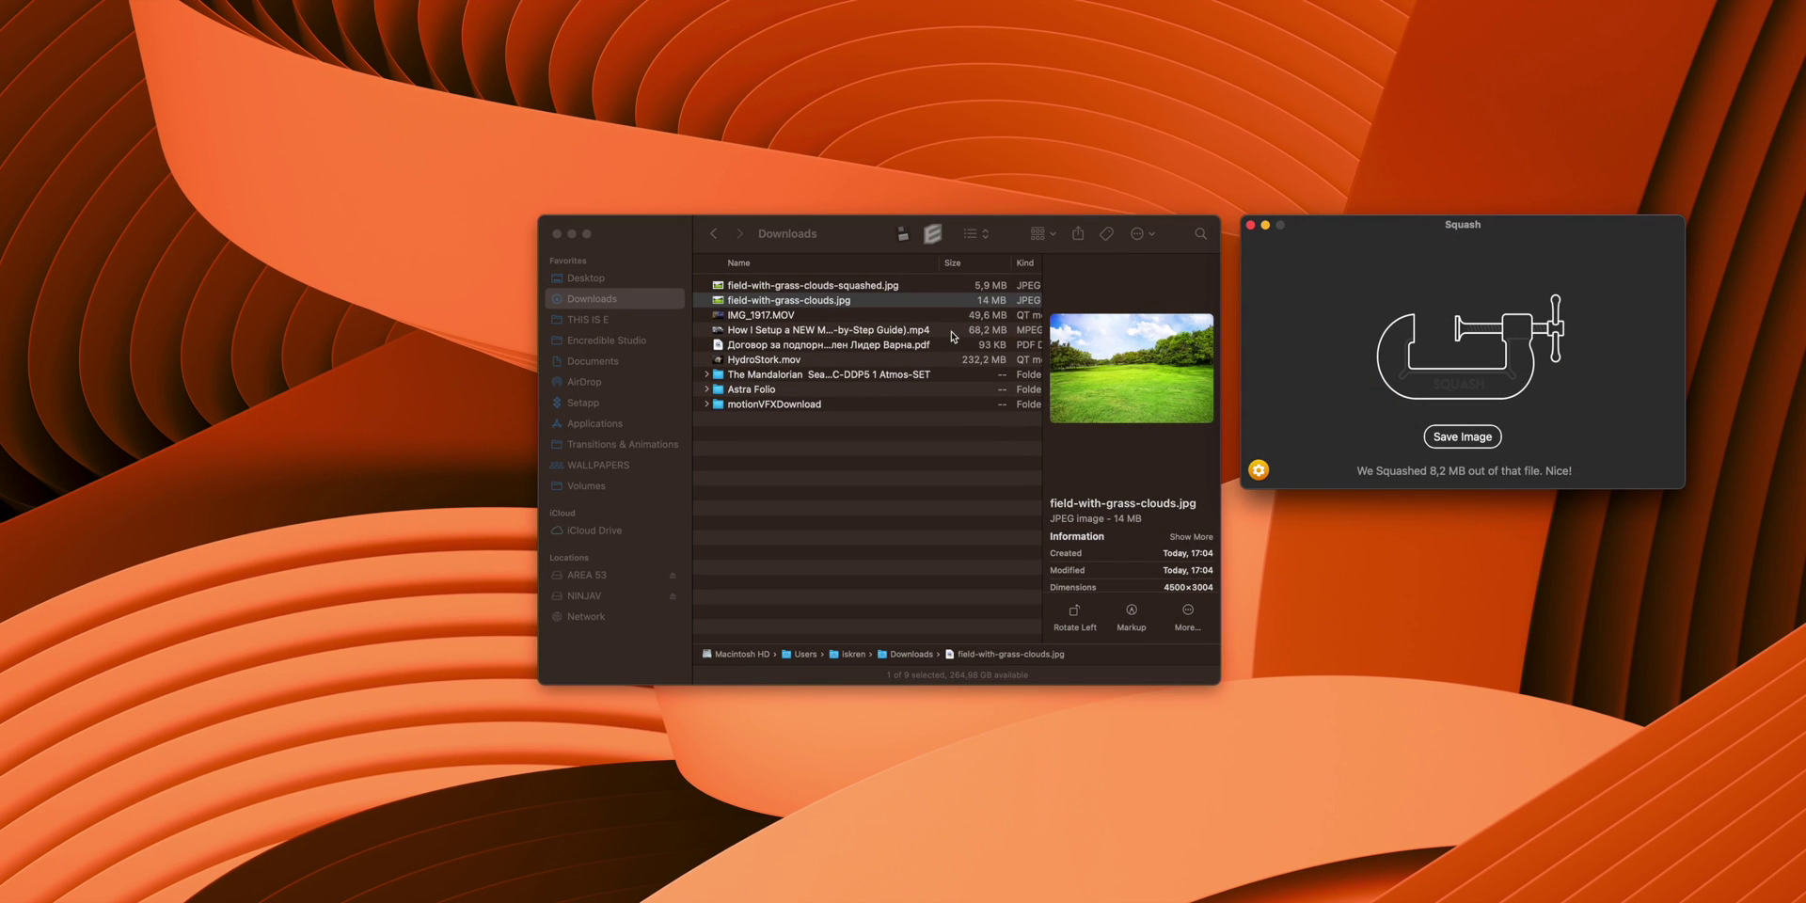
left_click(861, 305)
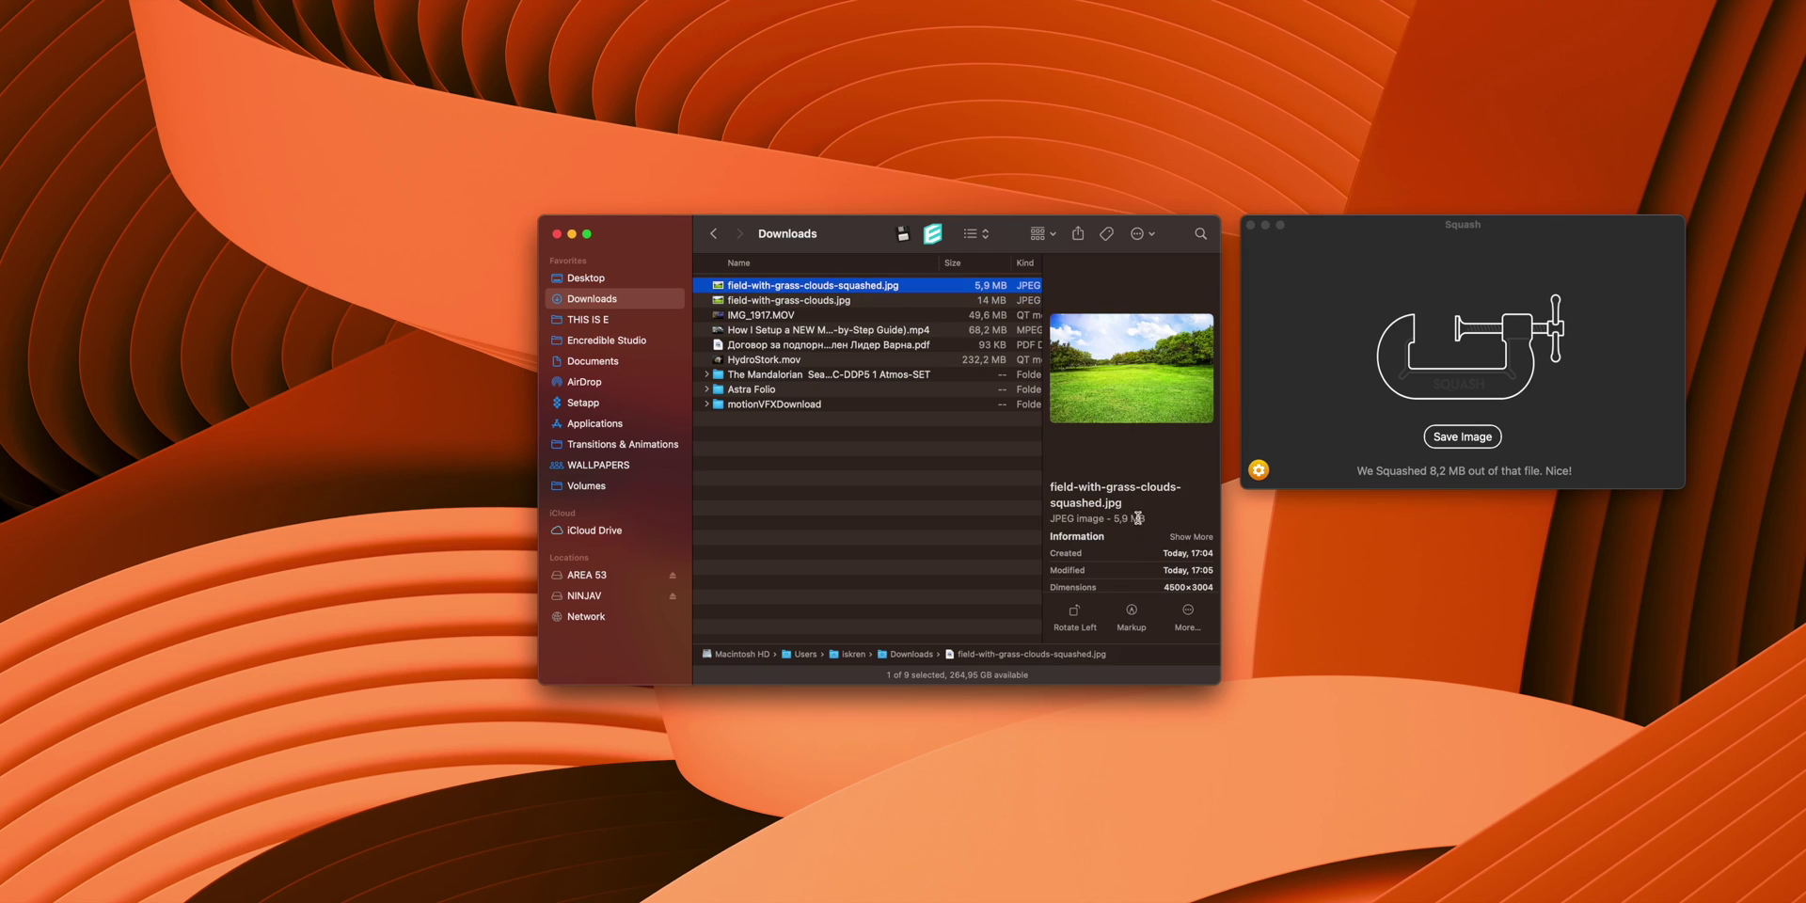
left_click(830, 301)
key("space")
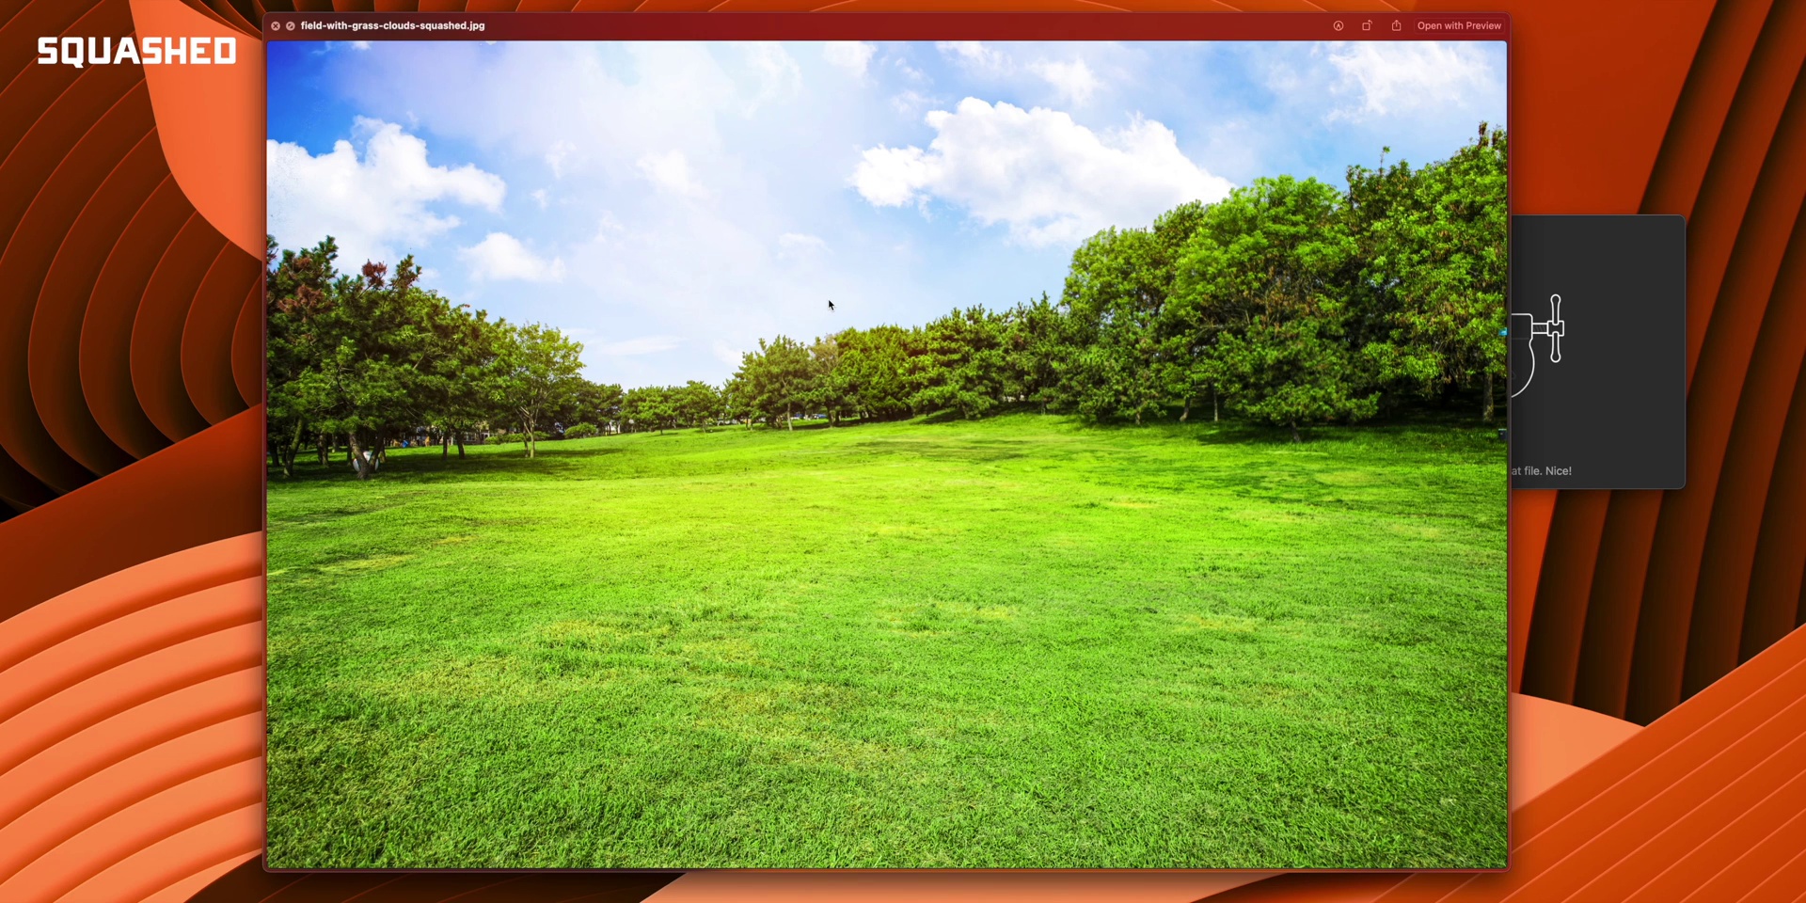
key("space")
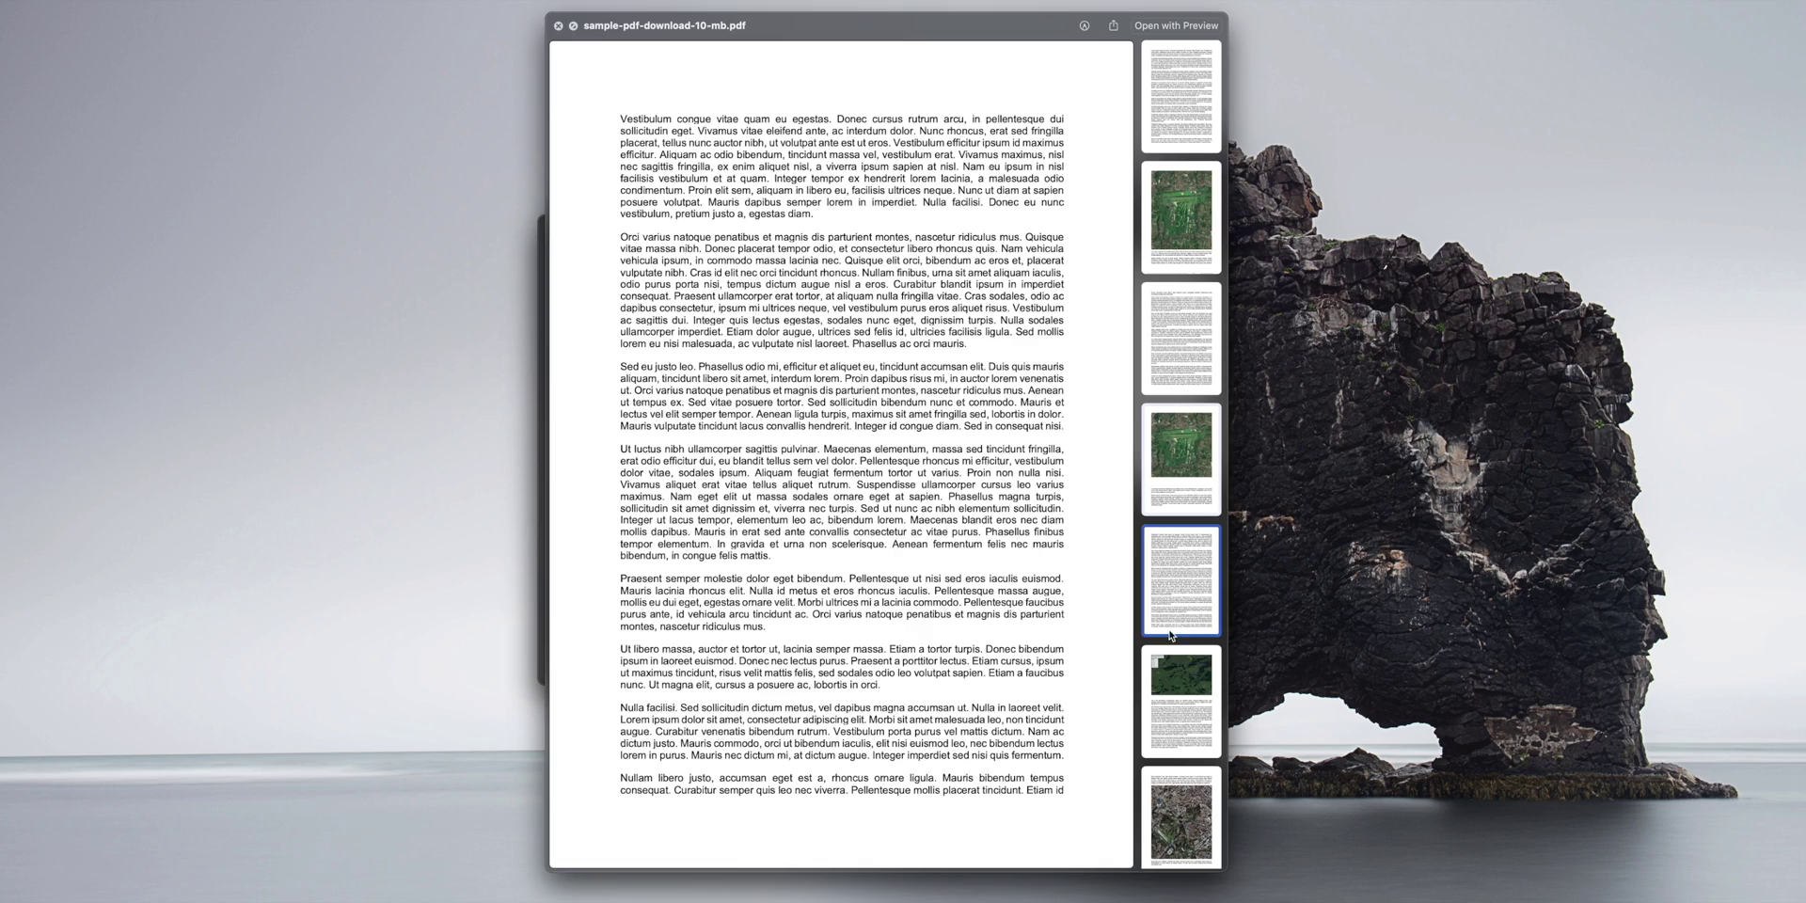
- Review the 10.6 MB sample PDF, then drop it into PDF Squeezer for a 197 KB copy
left_click(1171, 655)
key("space")
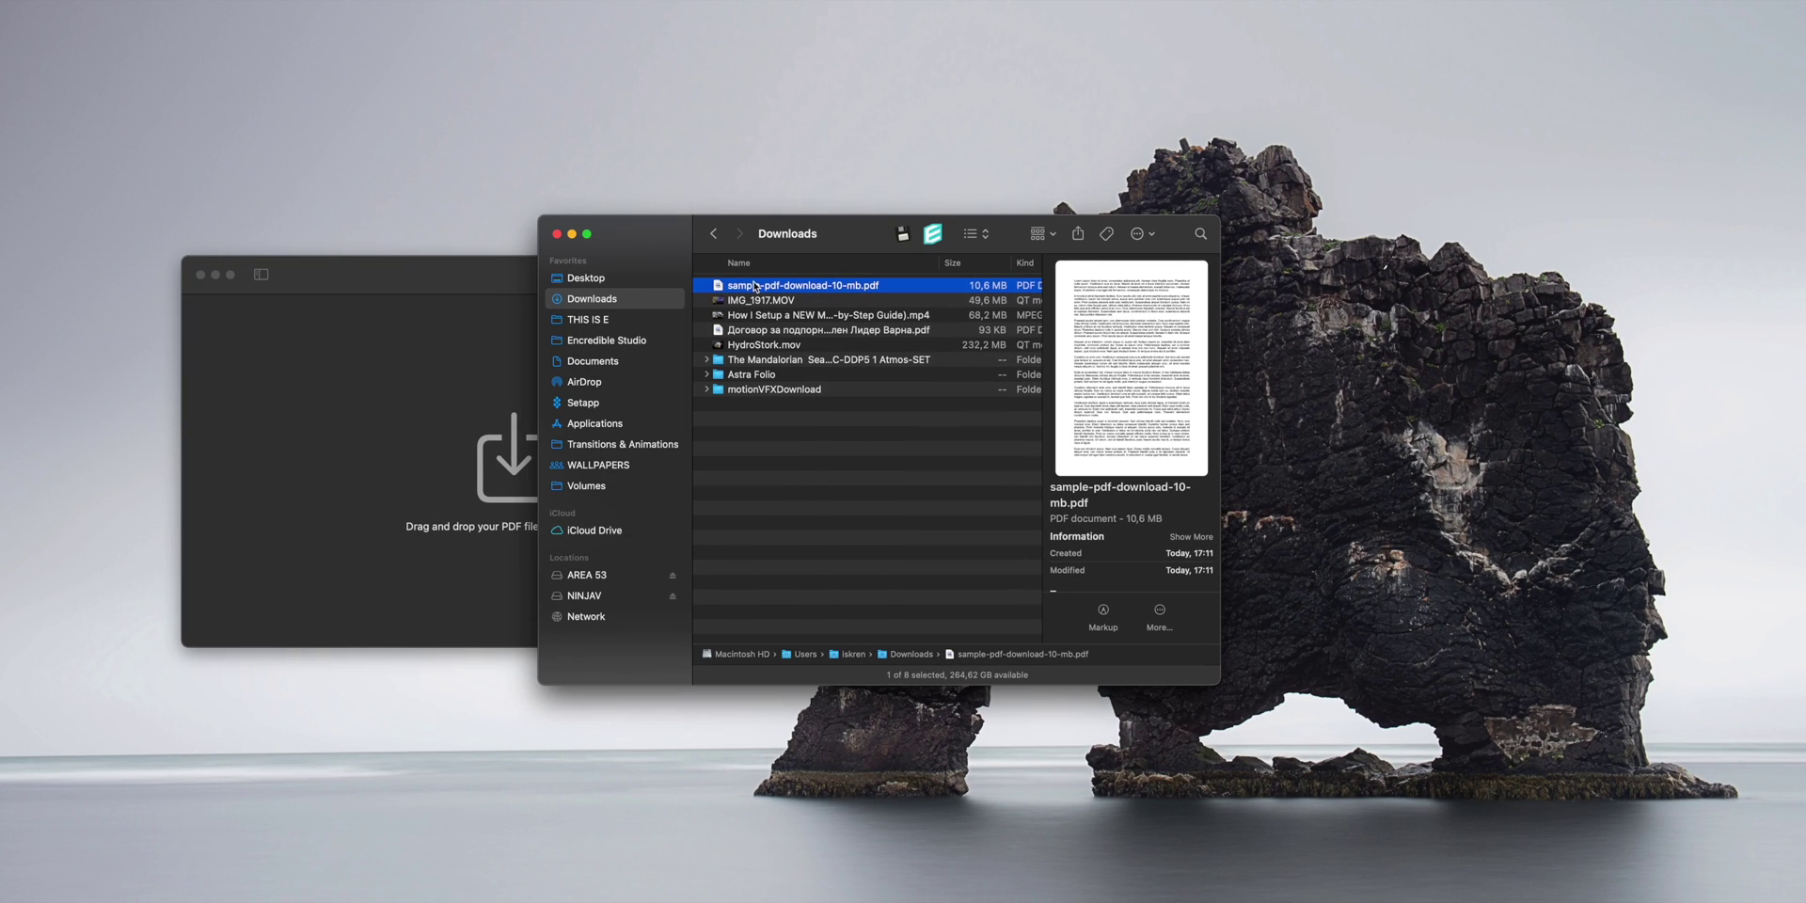
left_click_drag(754, 287, 437, 370)
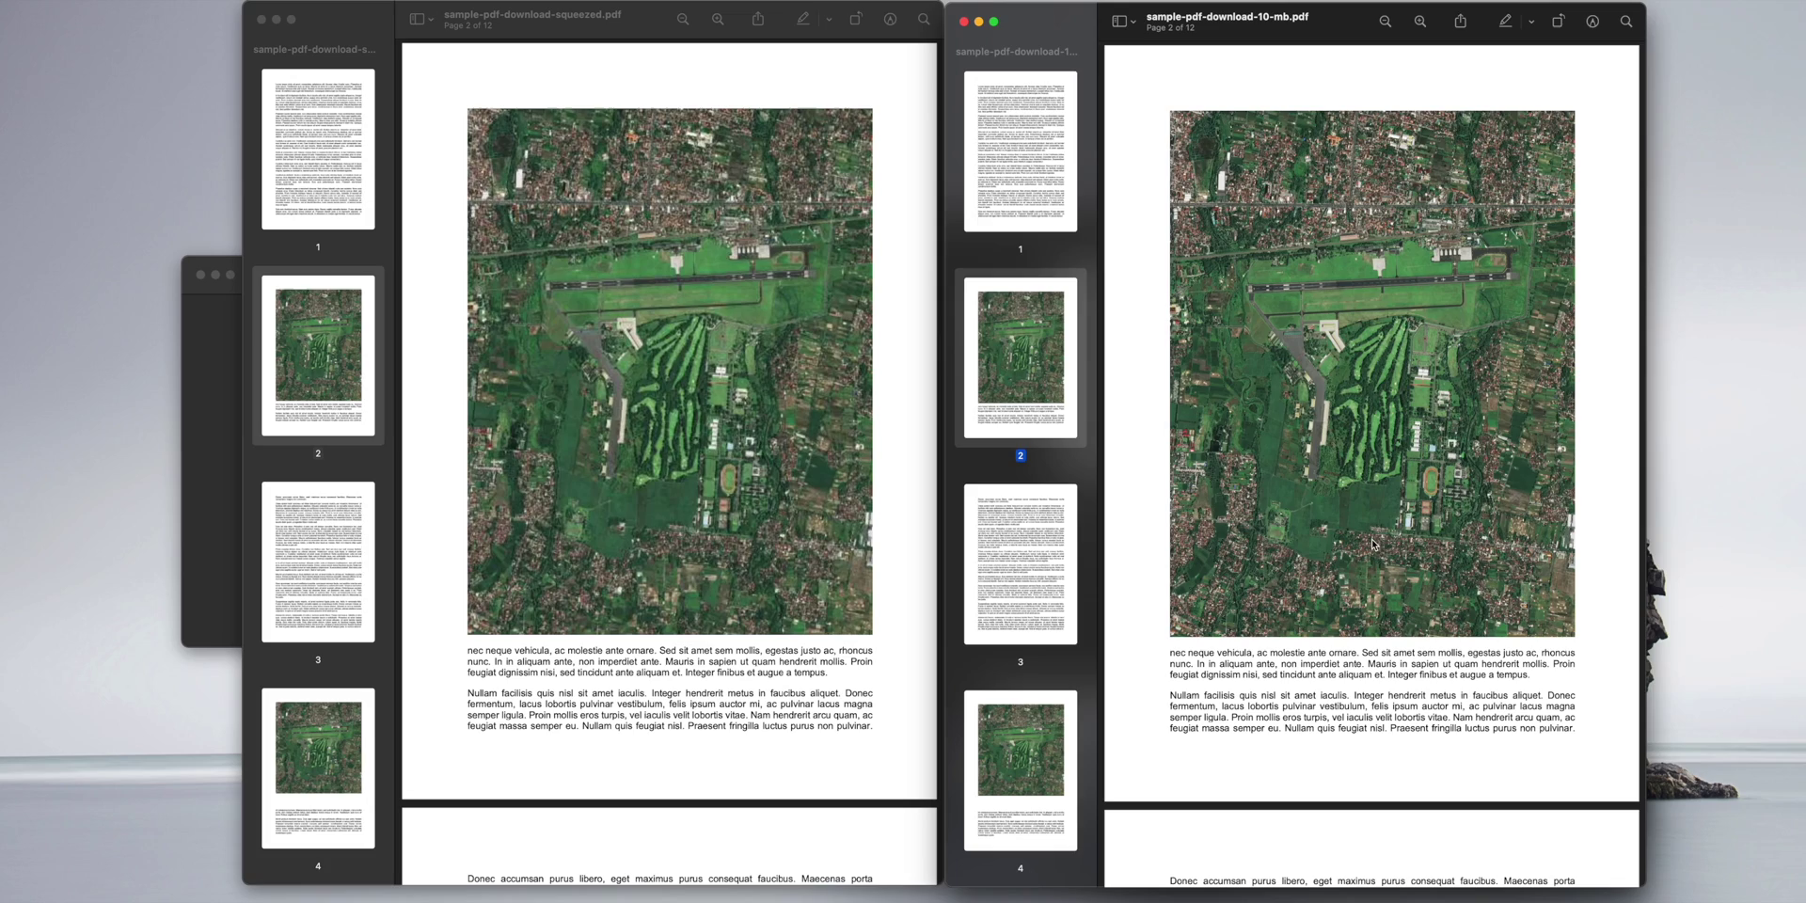
key("super+Tab")
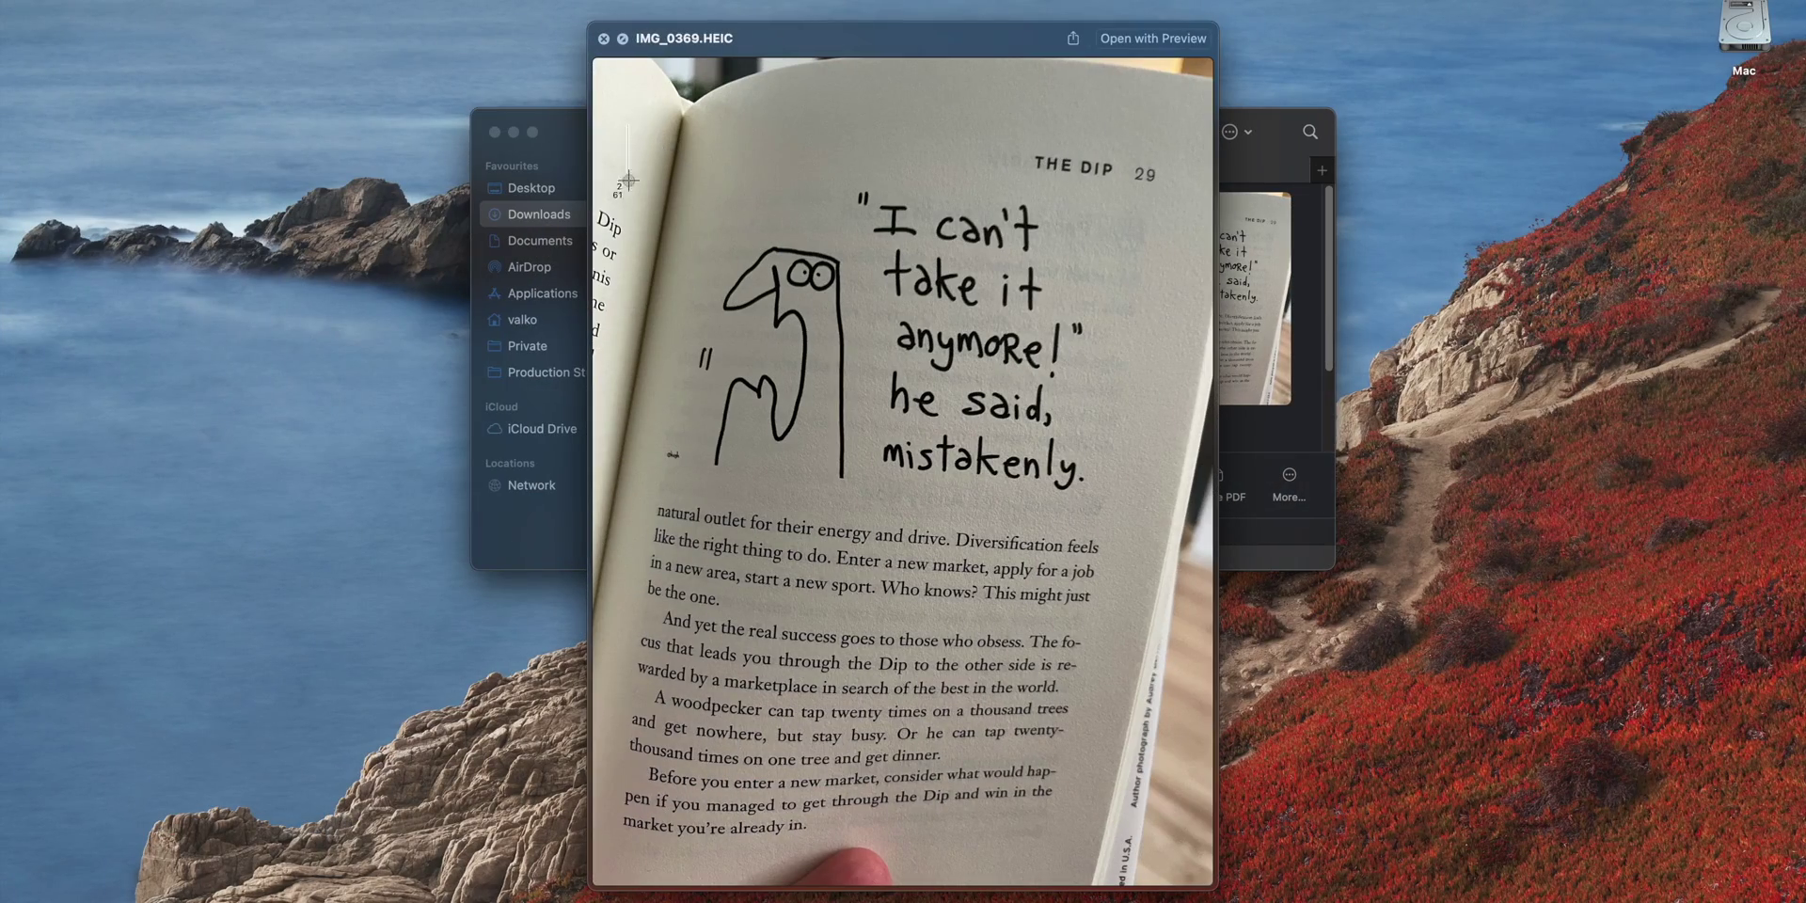
- Capture the book page's text with TextSniper and paste it into a new TextEdit document
mouse_move(842, 852)
left_mouse_down()
mouse_move(1066, 861)
mouse_move(1112, 882)
left_mouse_up()
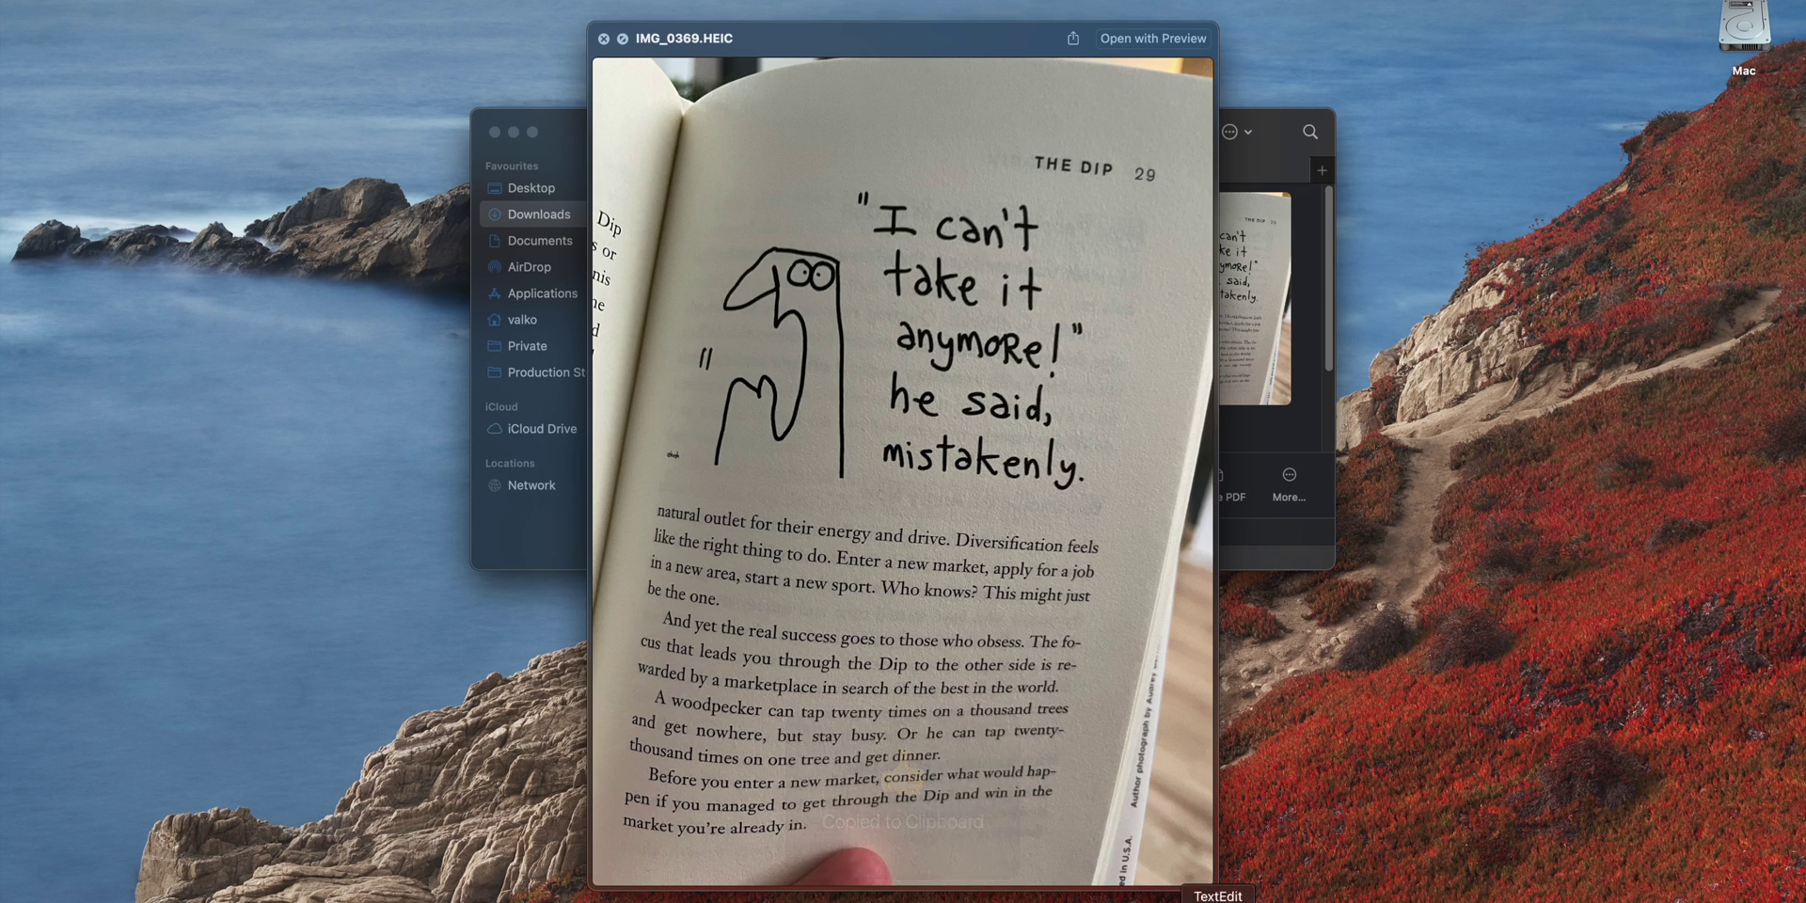
left_click(1281, 900)
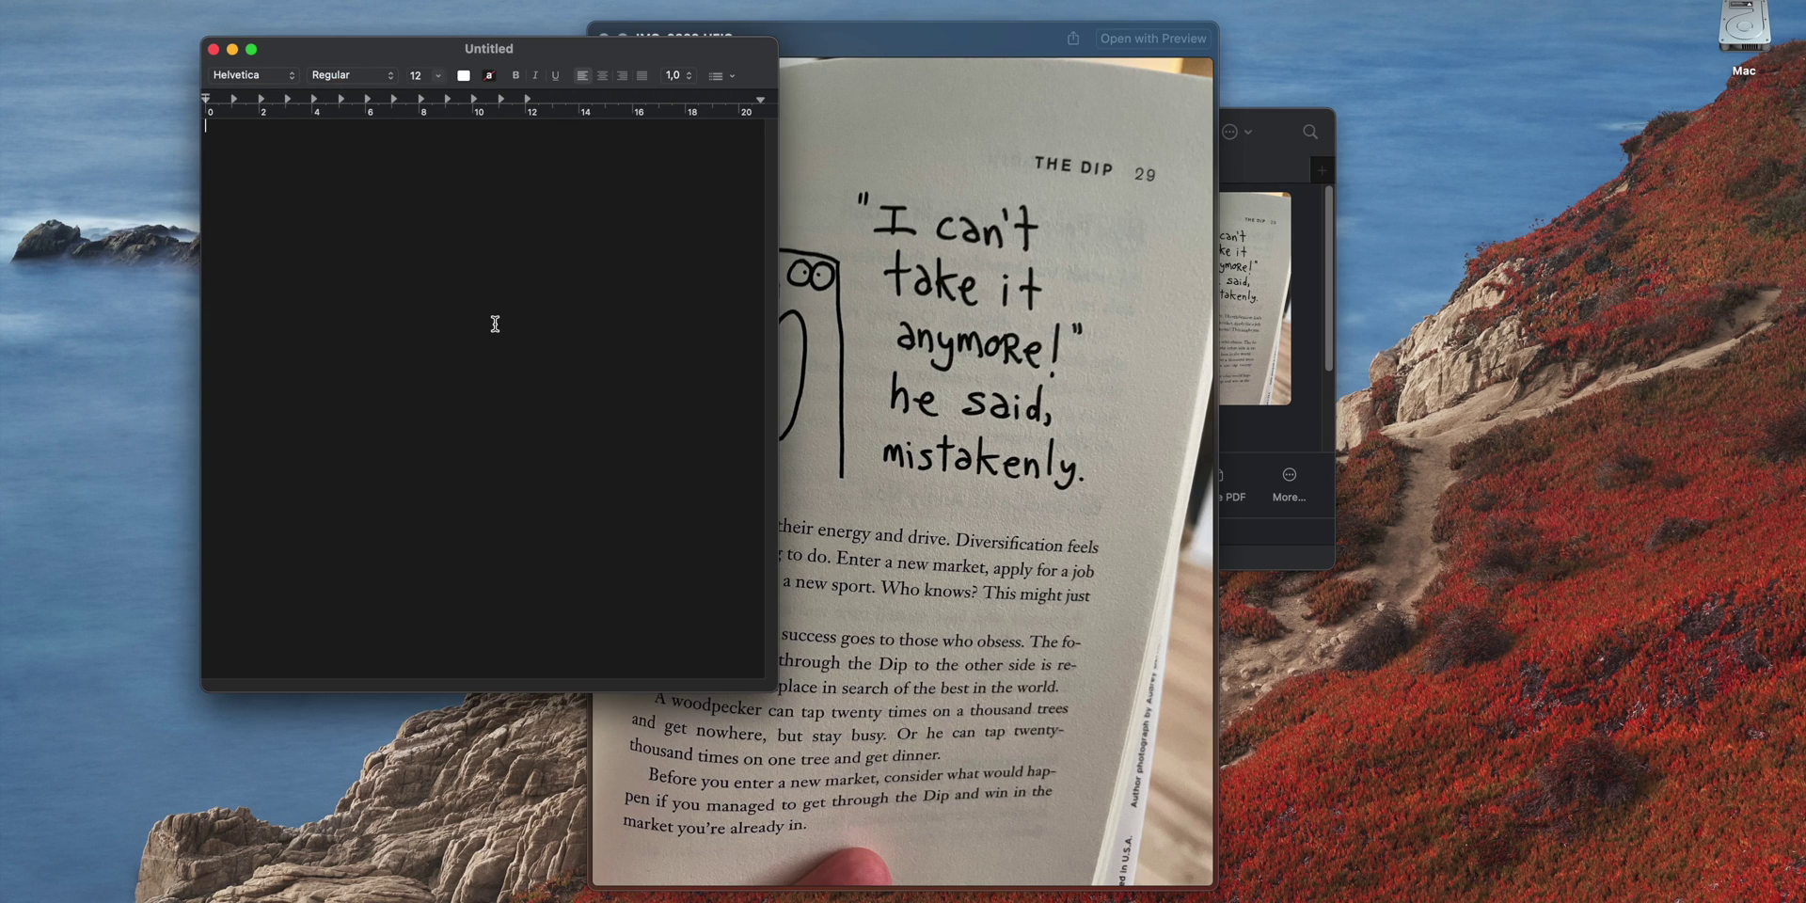
type("THE DIP  T can't take it fl anymoRe! he said, Chey, mistakenly. natural outlet for their energy and drive. Diversification feels like the right thing to do. Enter a new market, apply for job in a new area, start a new sport. Who knows? This might just be the one. And yet the real success goes to those who obsess. The fo- cus that leads you through the Dip to the other side is re- warded by a marketplace in search of the best in the world. A woodpecker c can tap twenty times on a thousand trees and twenty- get nowhere, but stay busy. Or he can tap dinner. thousand times on ( one tree and get Before you enter a new market, consider what would hap- den if you managed to get through the Dip and win in the narket you're already in.")
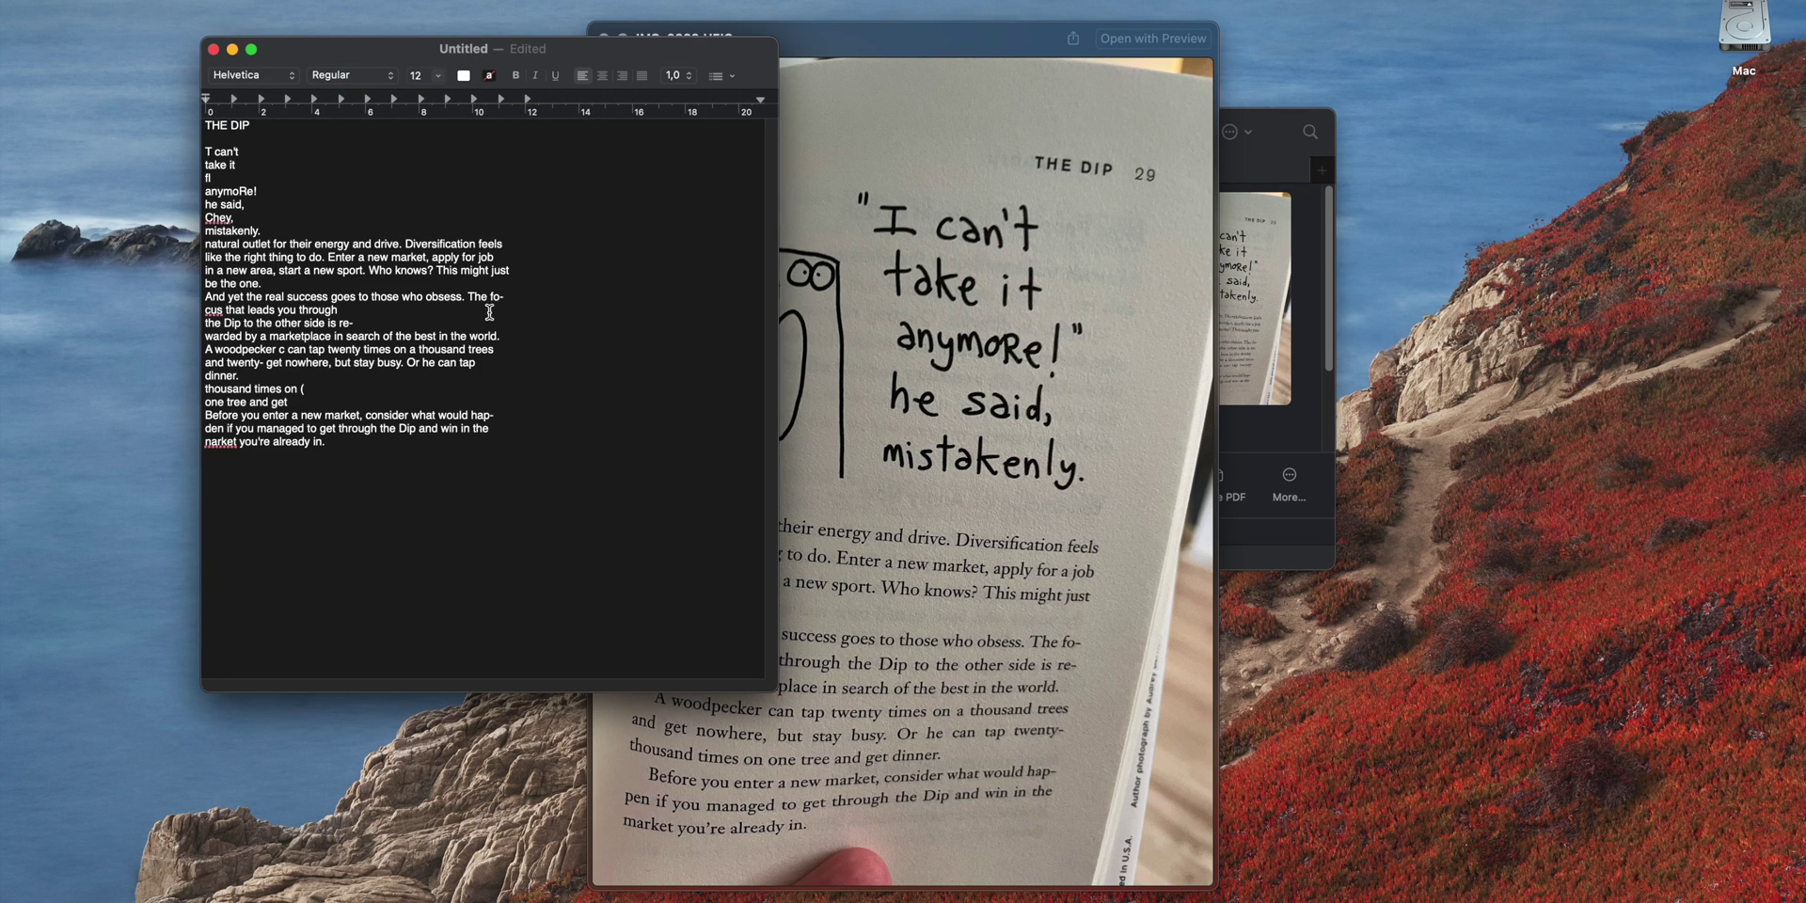
left_click_drag(527, 49, 372, 111)
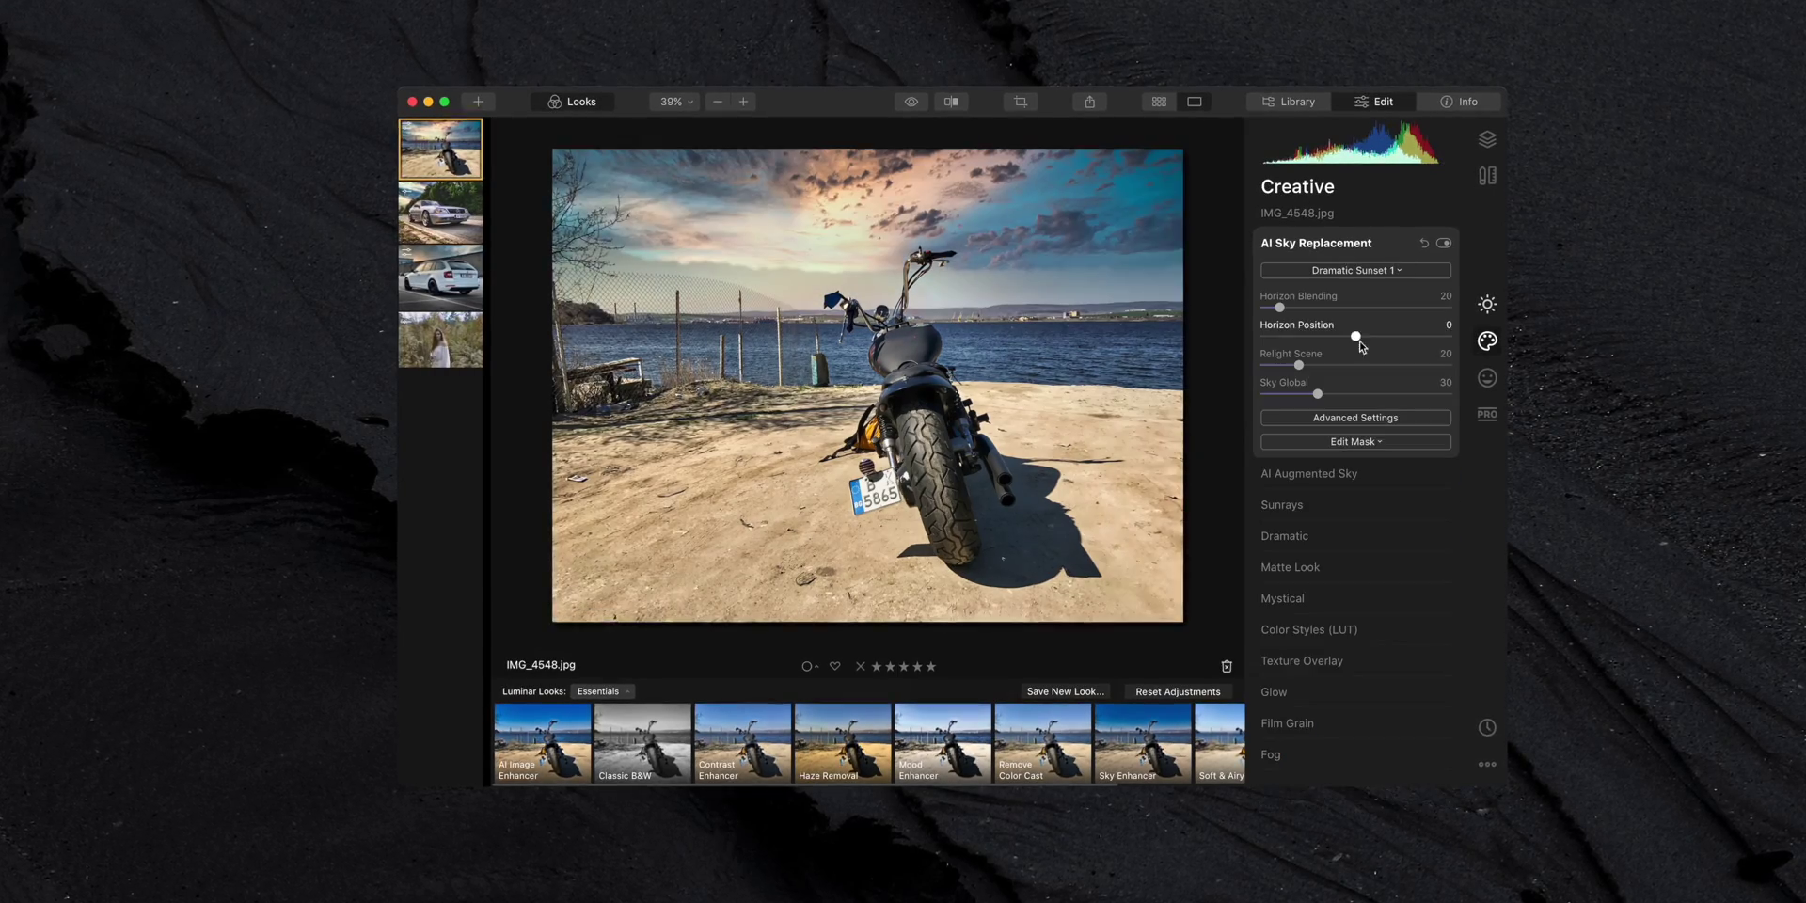
- Add sun rays to the replacement sky through Advanced Settings and adjust their amount
left_click(1356, 417)
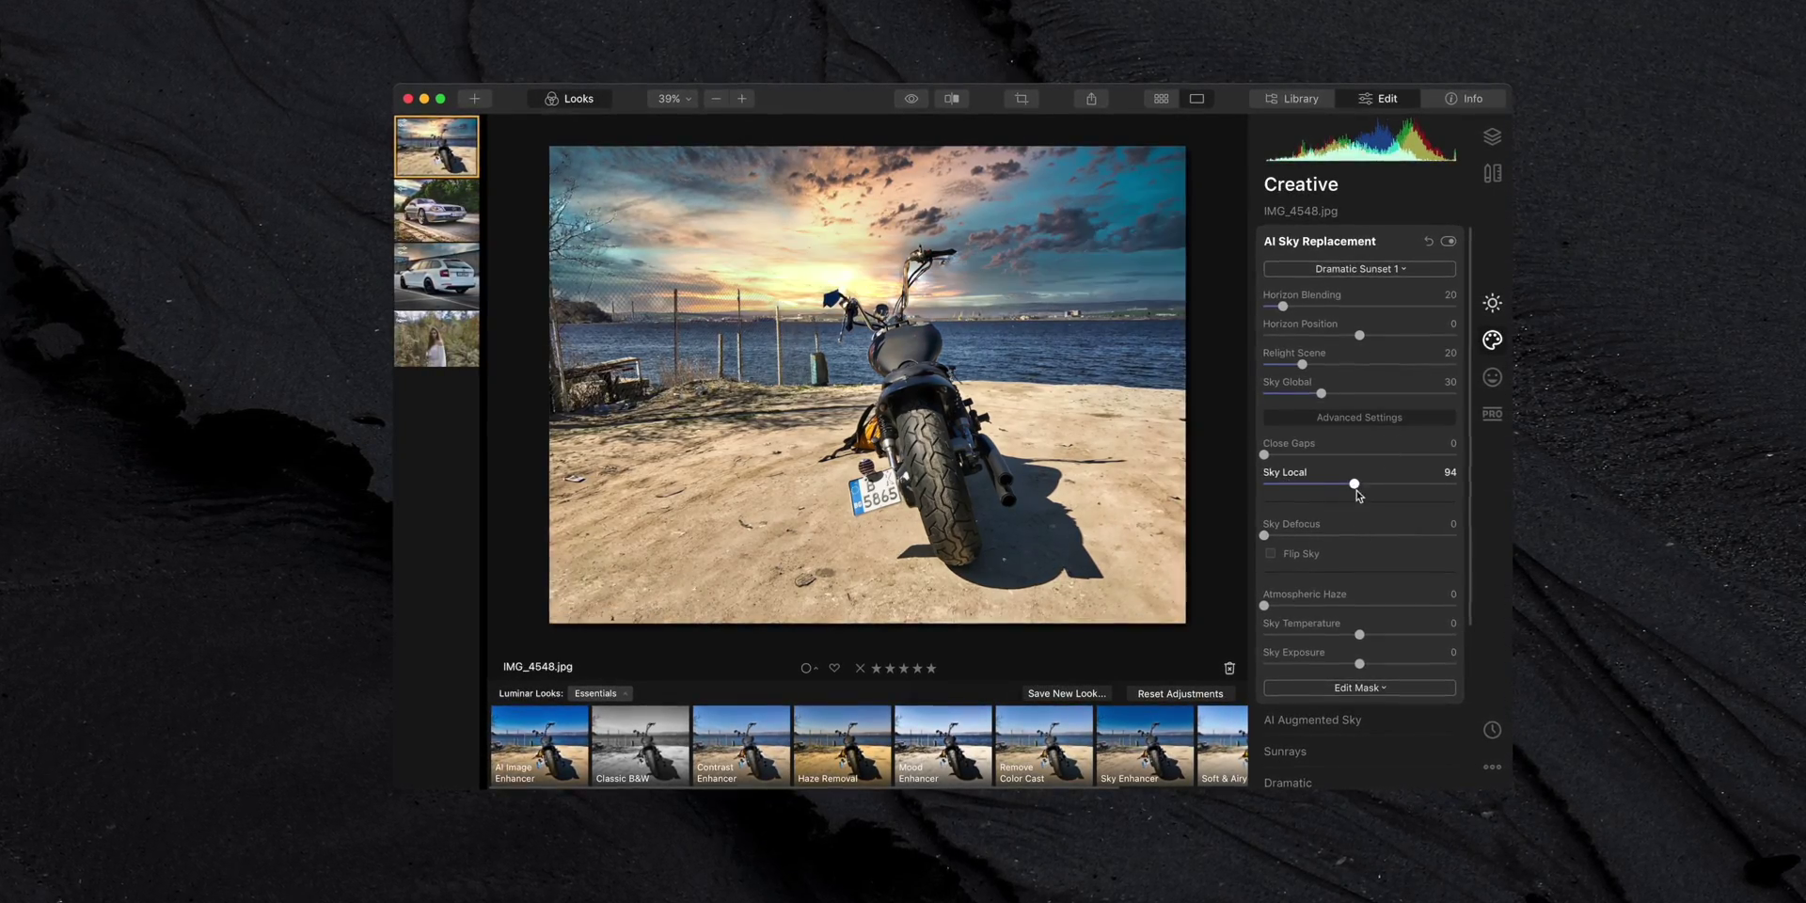
left_click(1319, 242)
left_click(1292, 303)
left_click_drag(1269, 370, 1291, 372)
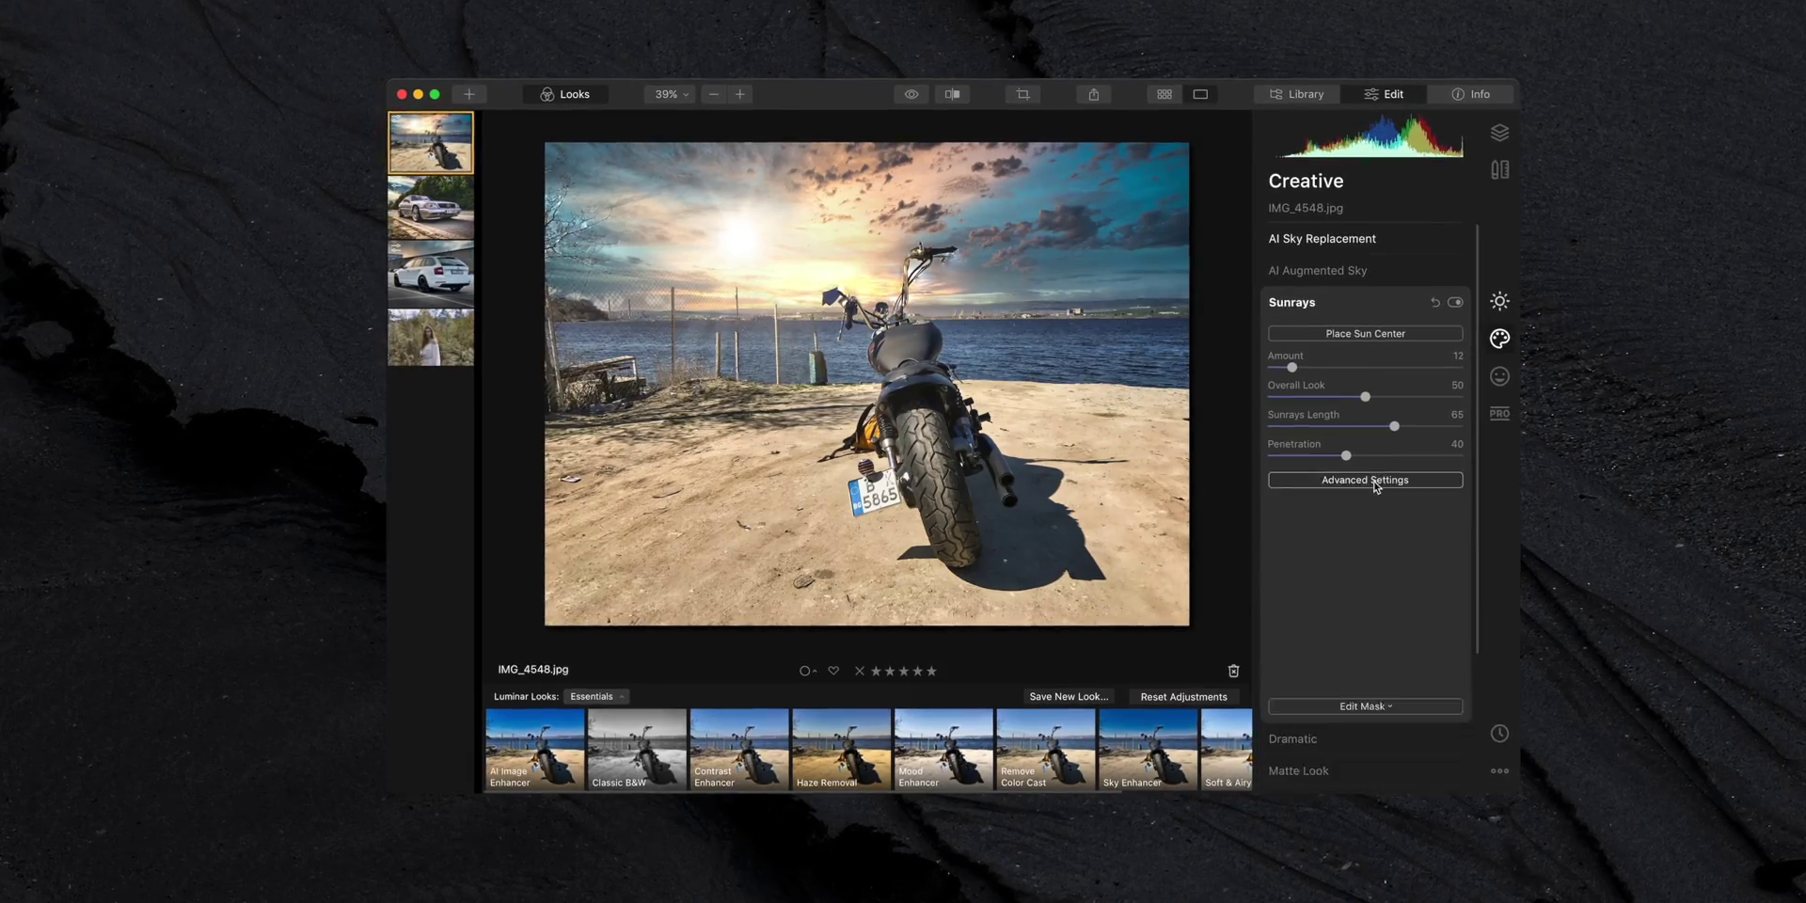
left_click(1292, 303)
left_click(1293, 335)
left_click(1298, 301)
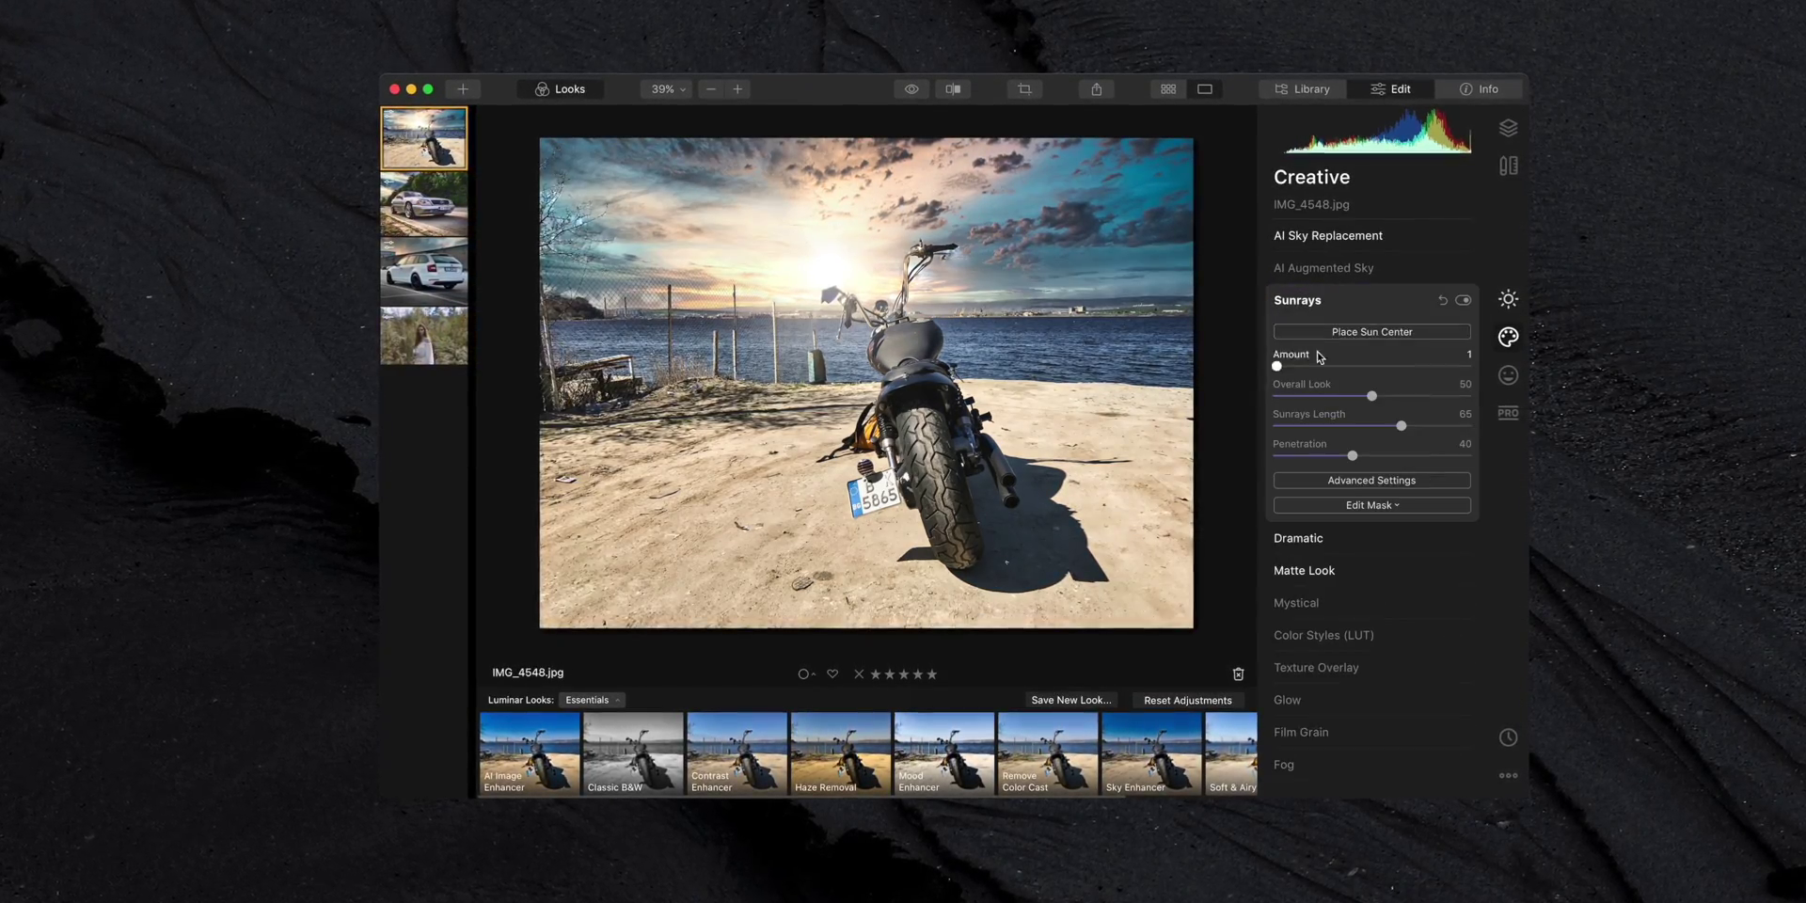
left_click(1300, 604)
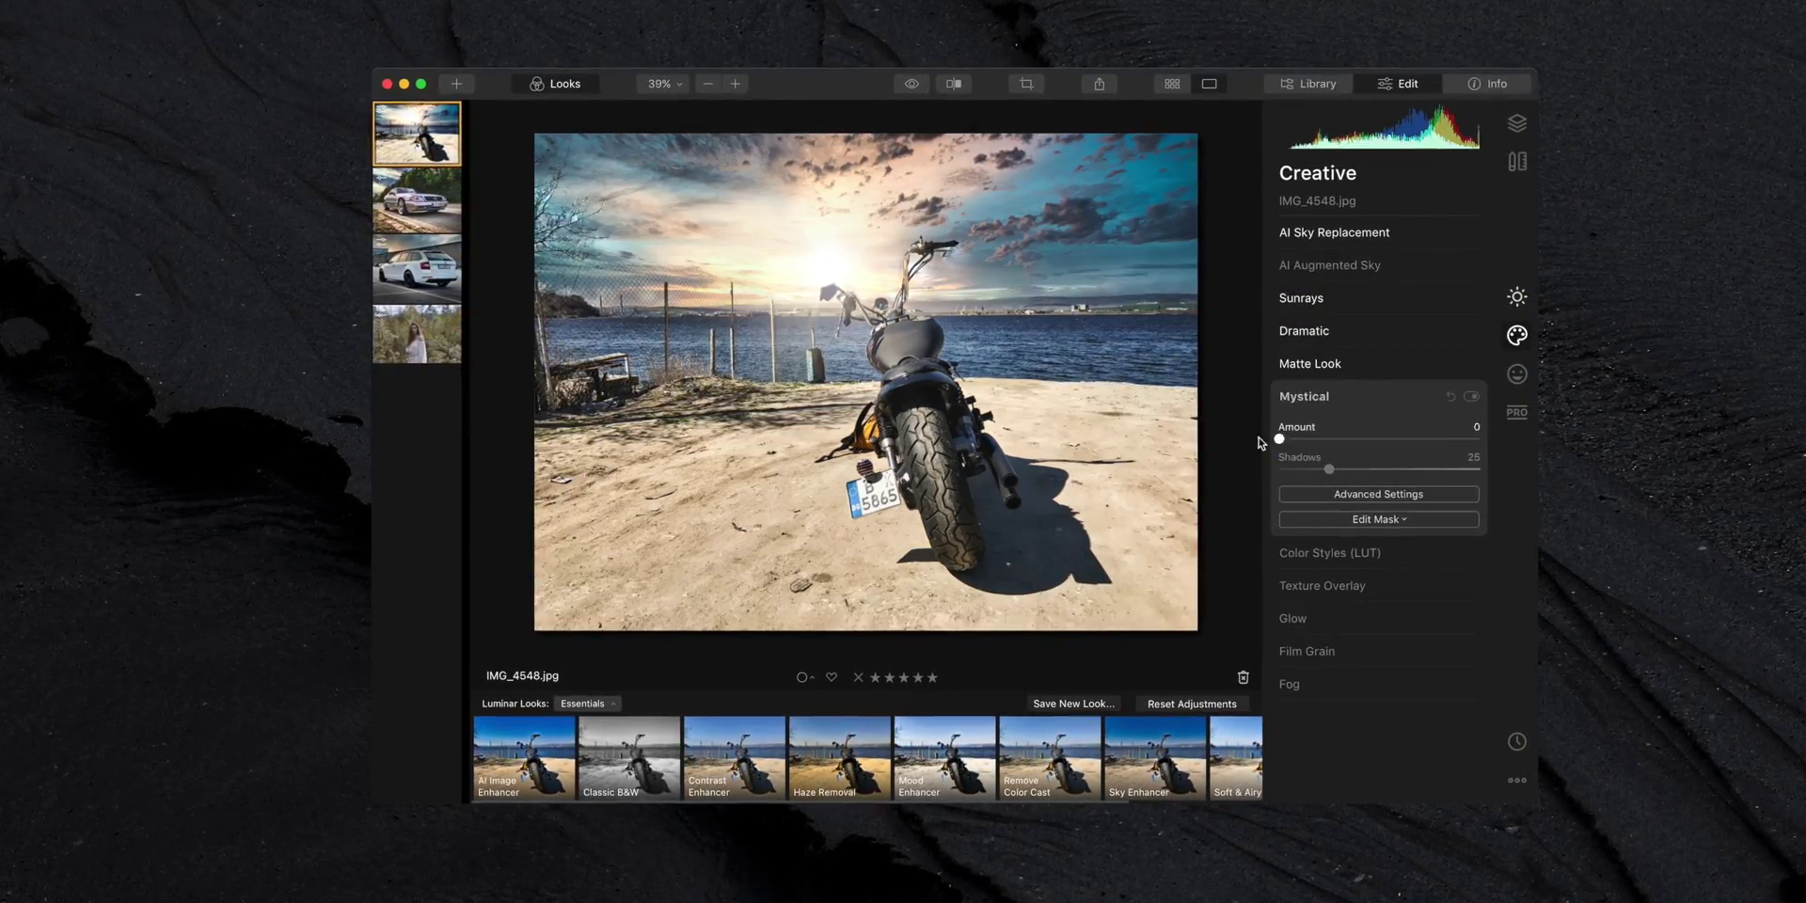
- Browse the Creative and Essentials panels, set Vignette Amount to -68, and compare before/after
left_click(1305, 766)
left_click(1290, 673)
left_click(1524, 373)
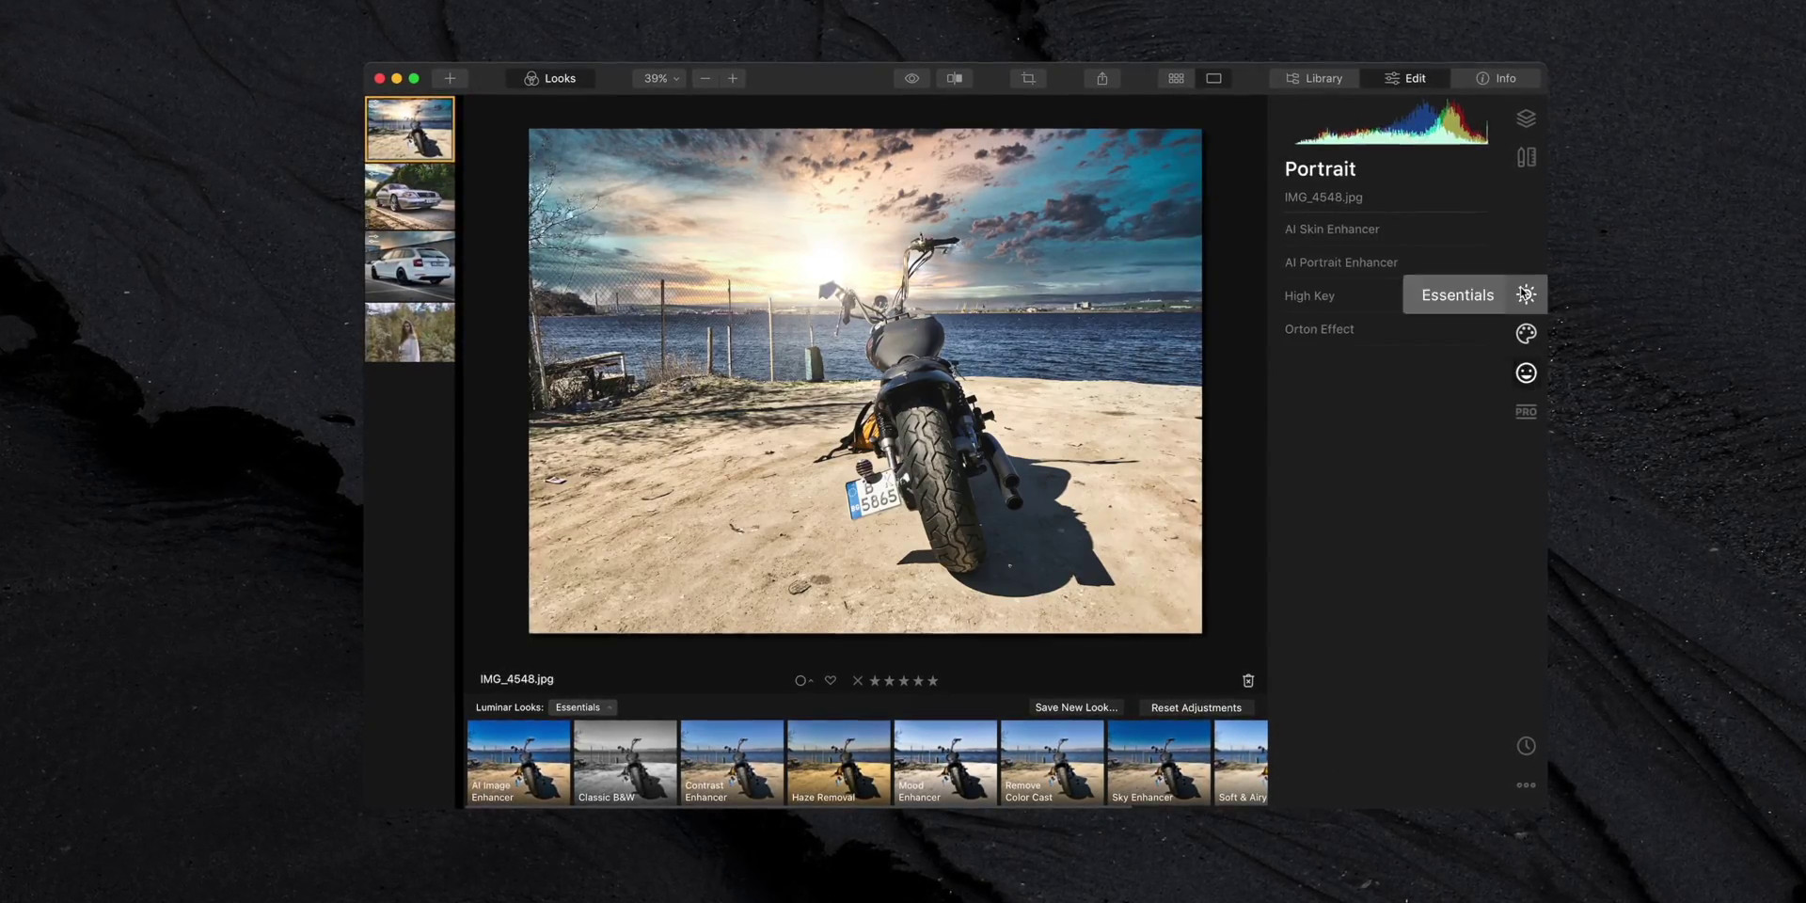
left_click(1524, 293)
left_click(1313, 685)
left_click_drag(1393, 574, 1320, 573)
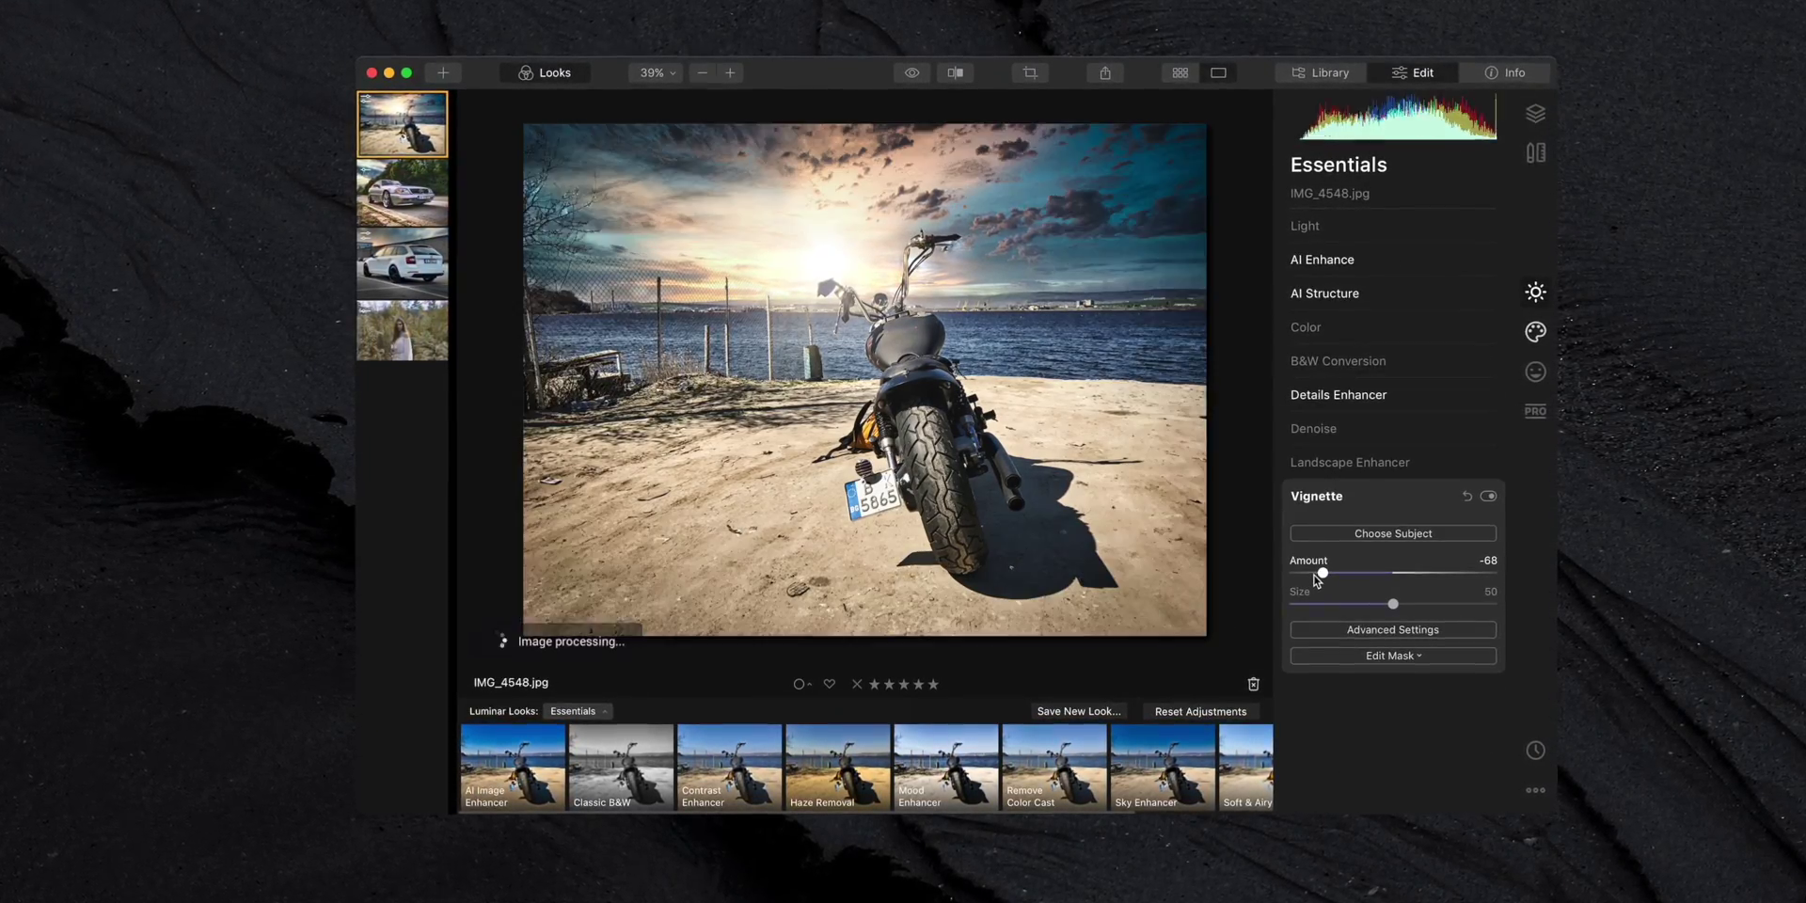
left_click(959, 70)
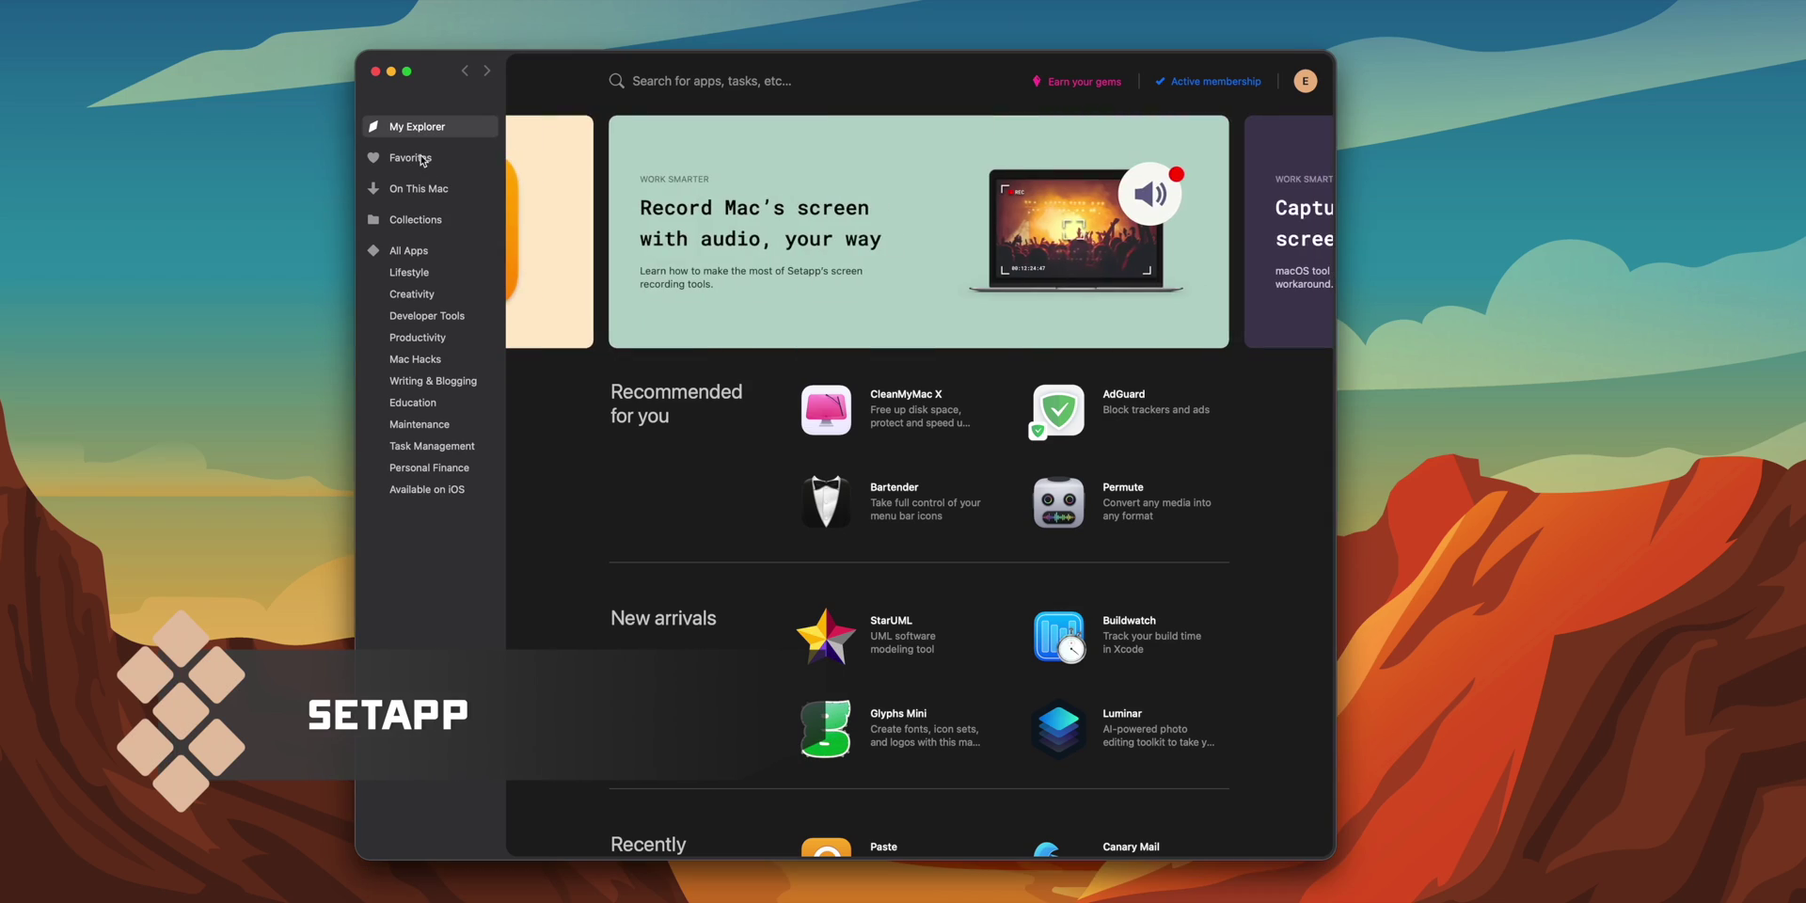
- Browse Setapp's Favorites, On This Mac and Collections sections
left_click(422, 160)
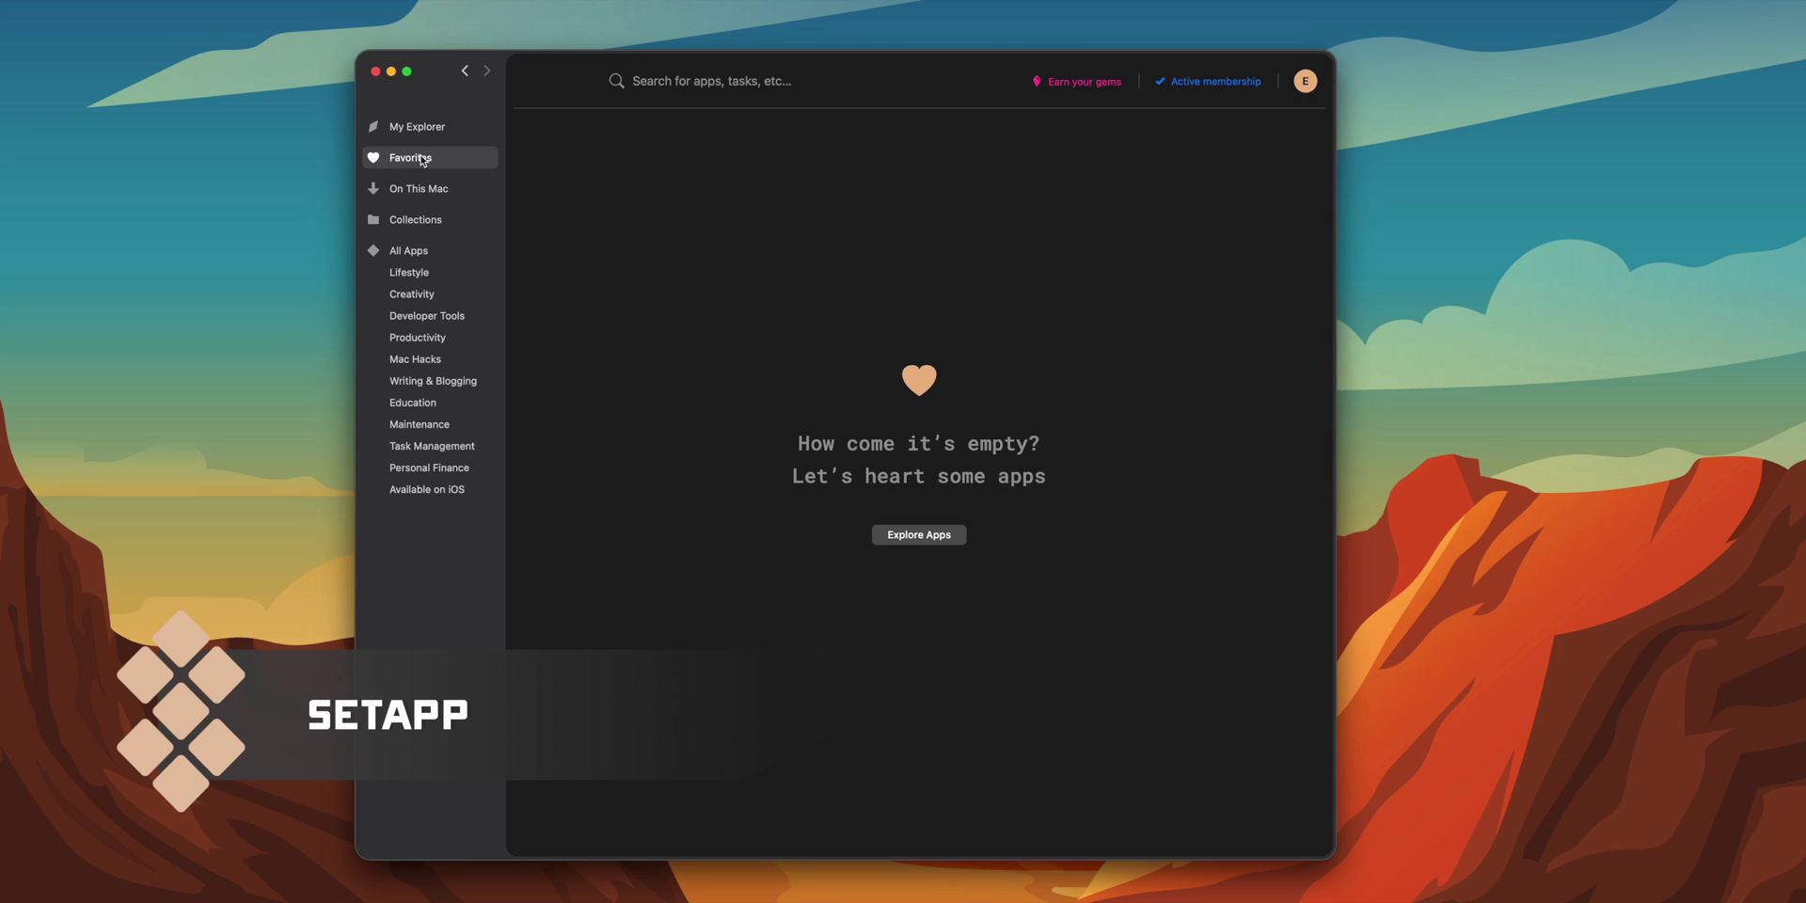
left_click(421, 187)
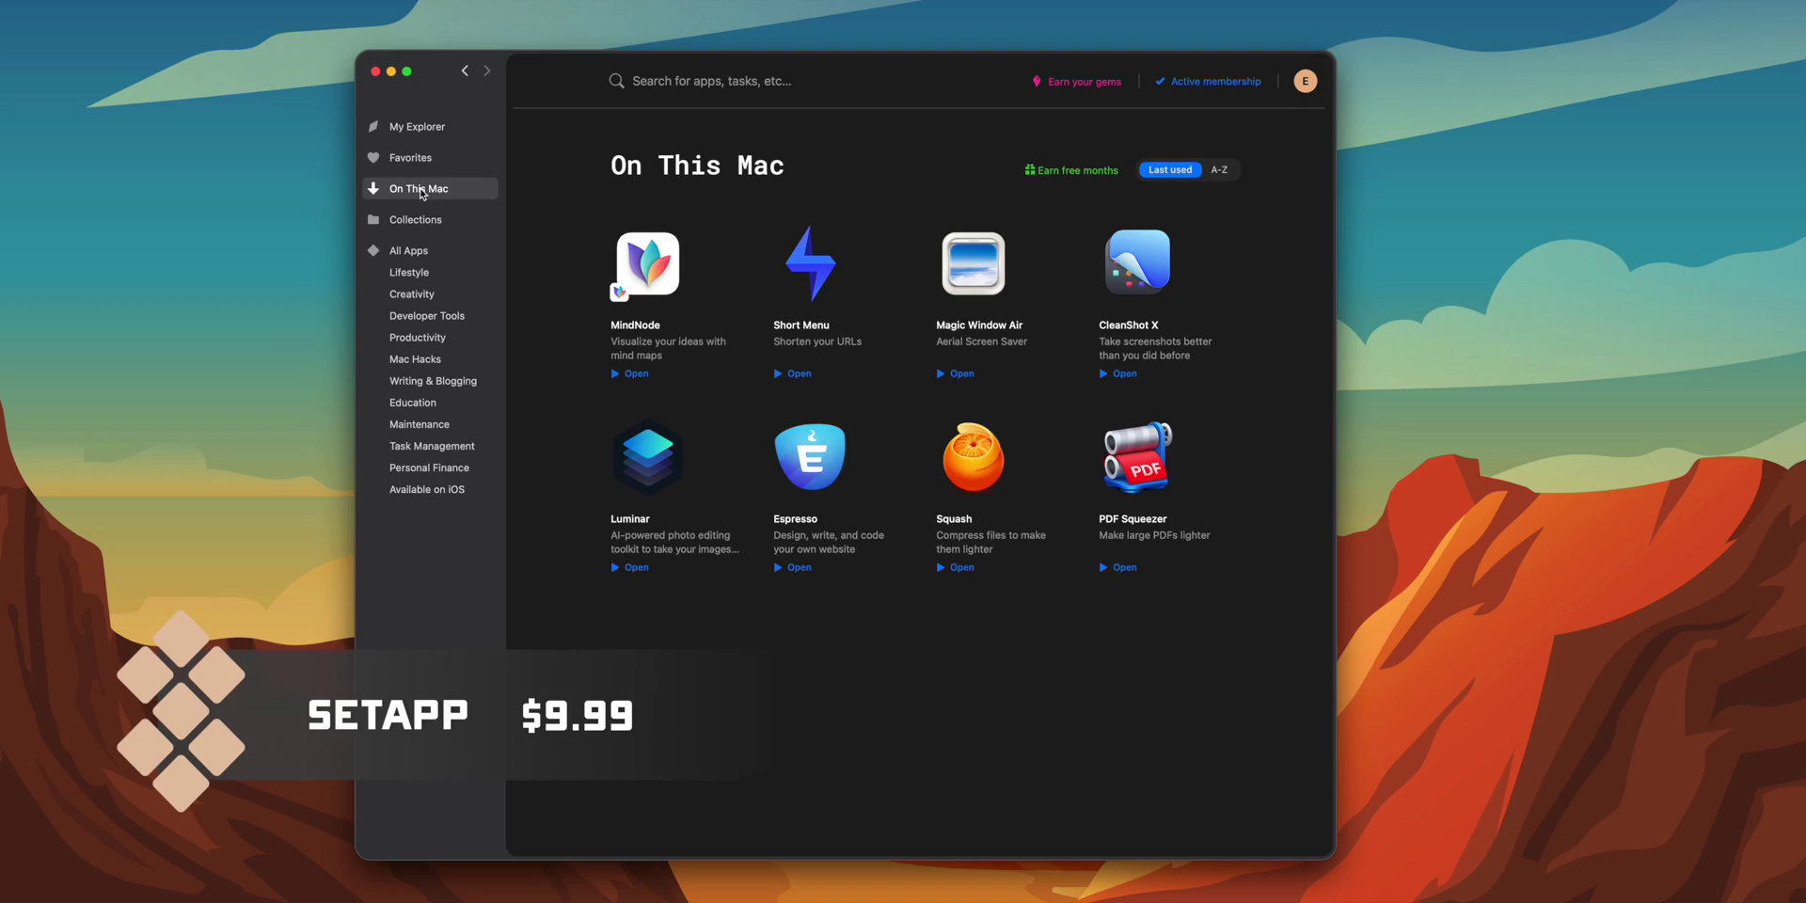
left_click(399, 223)
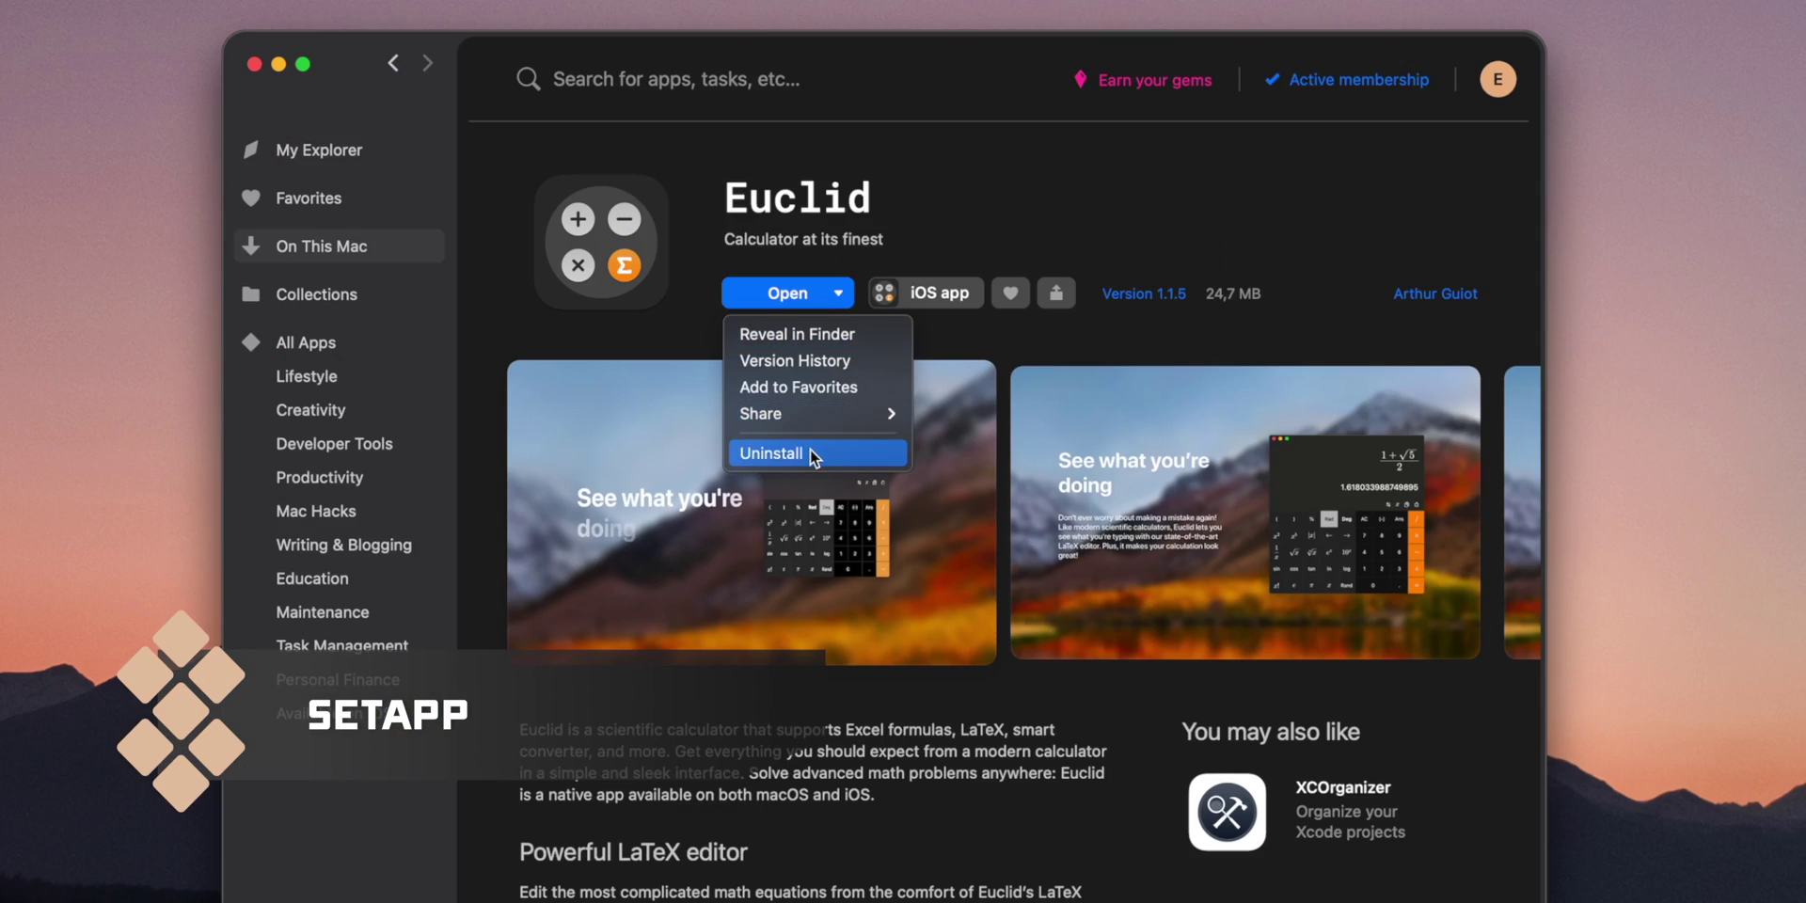
- Completely uninstall Euclid, reinstall and launch it, then hide the Setapp window
left_click(810, 448)
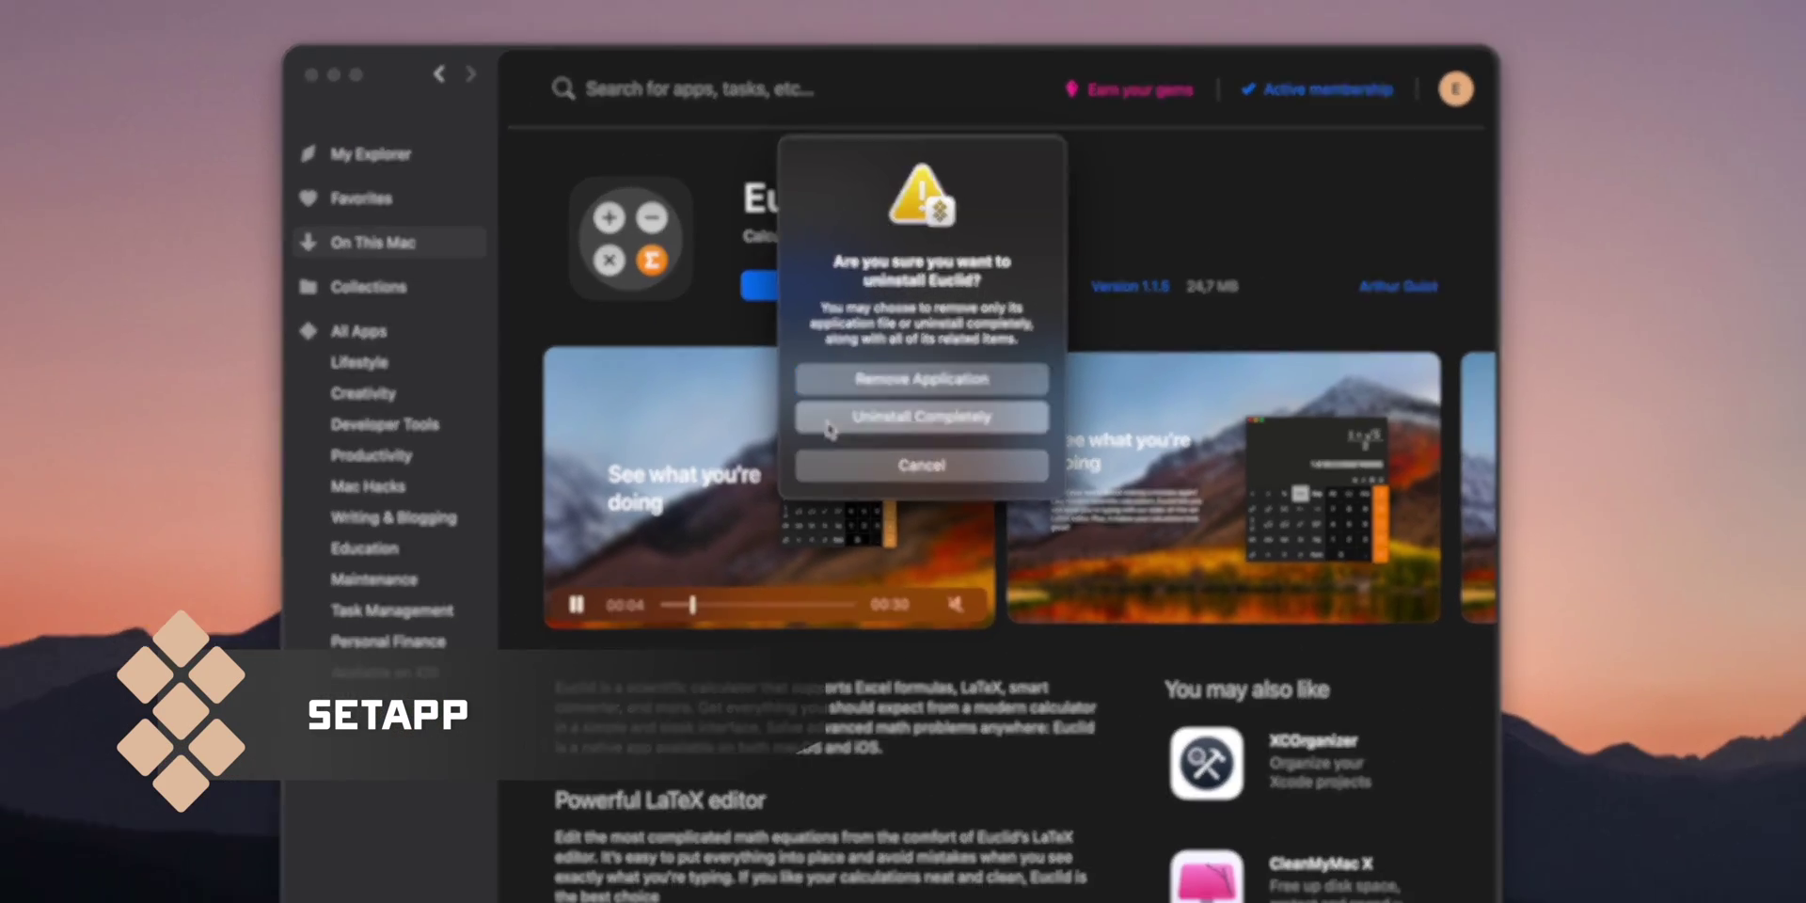
left_click(808, 441)
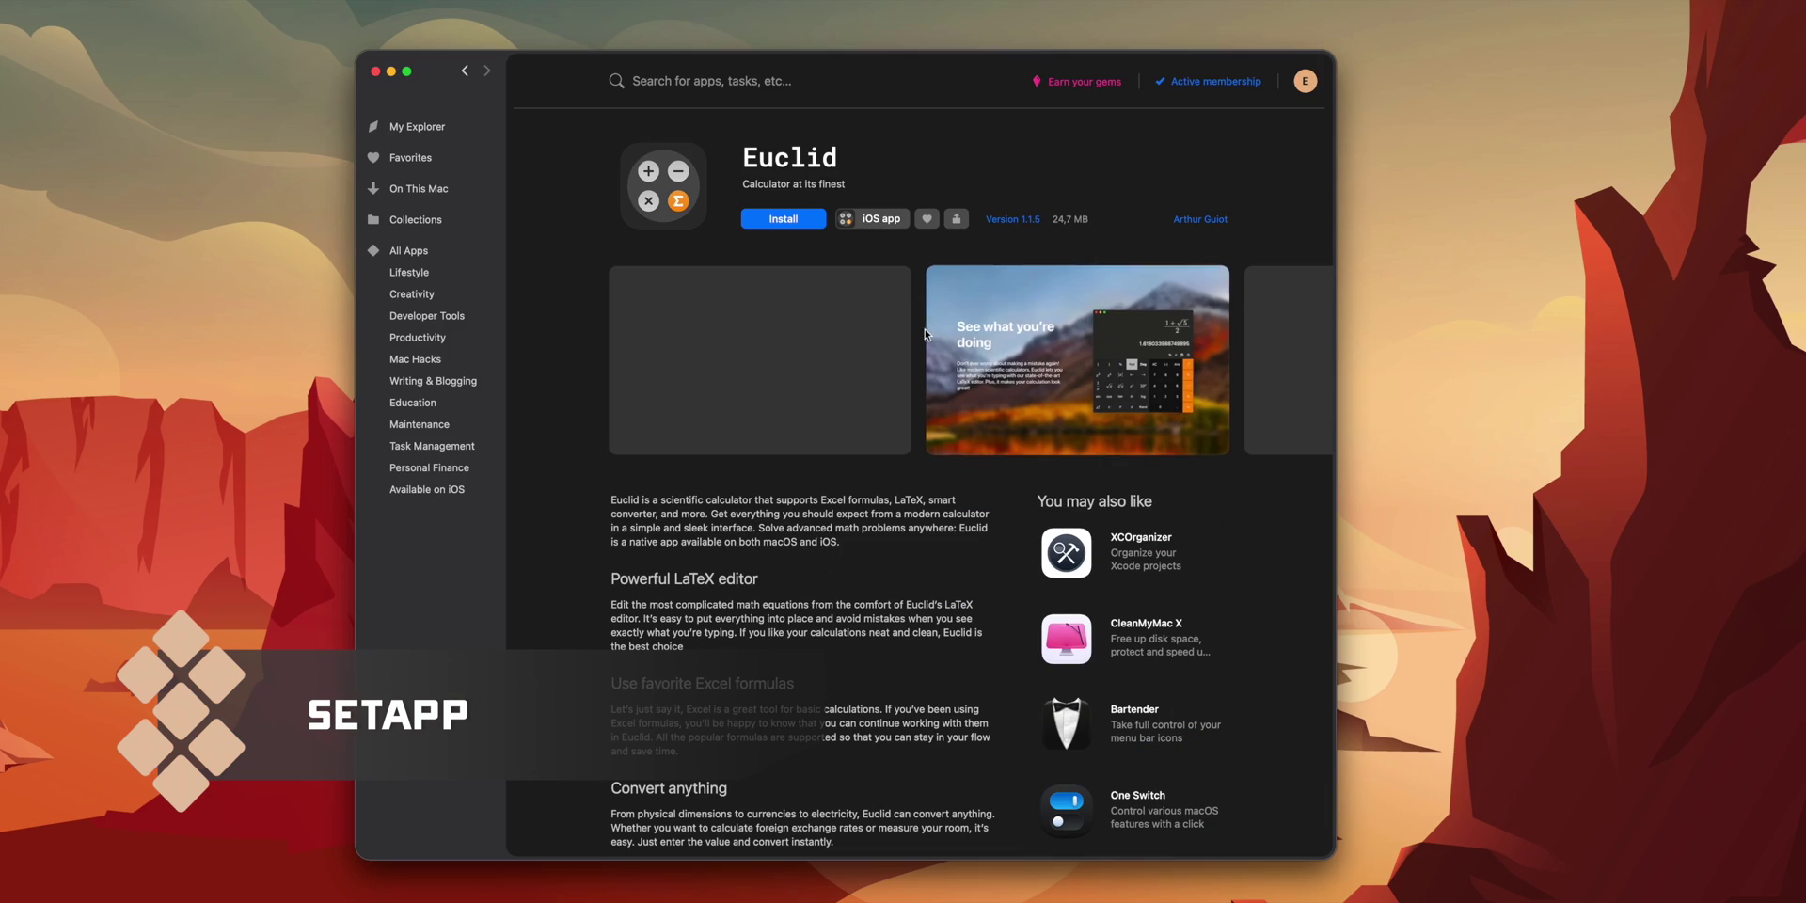
left_click(792, 220)
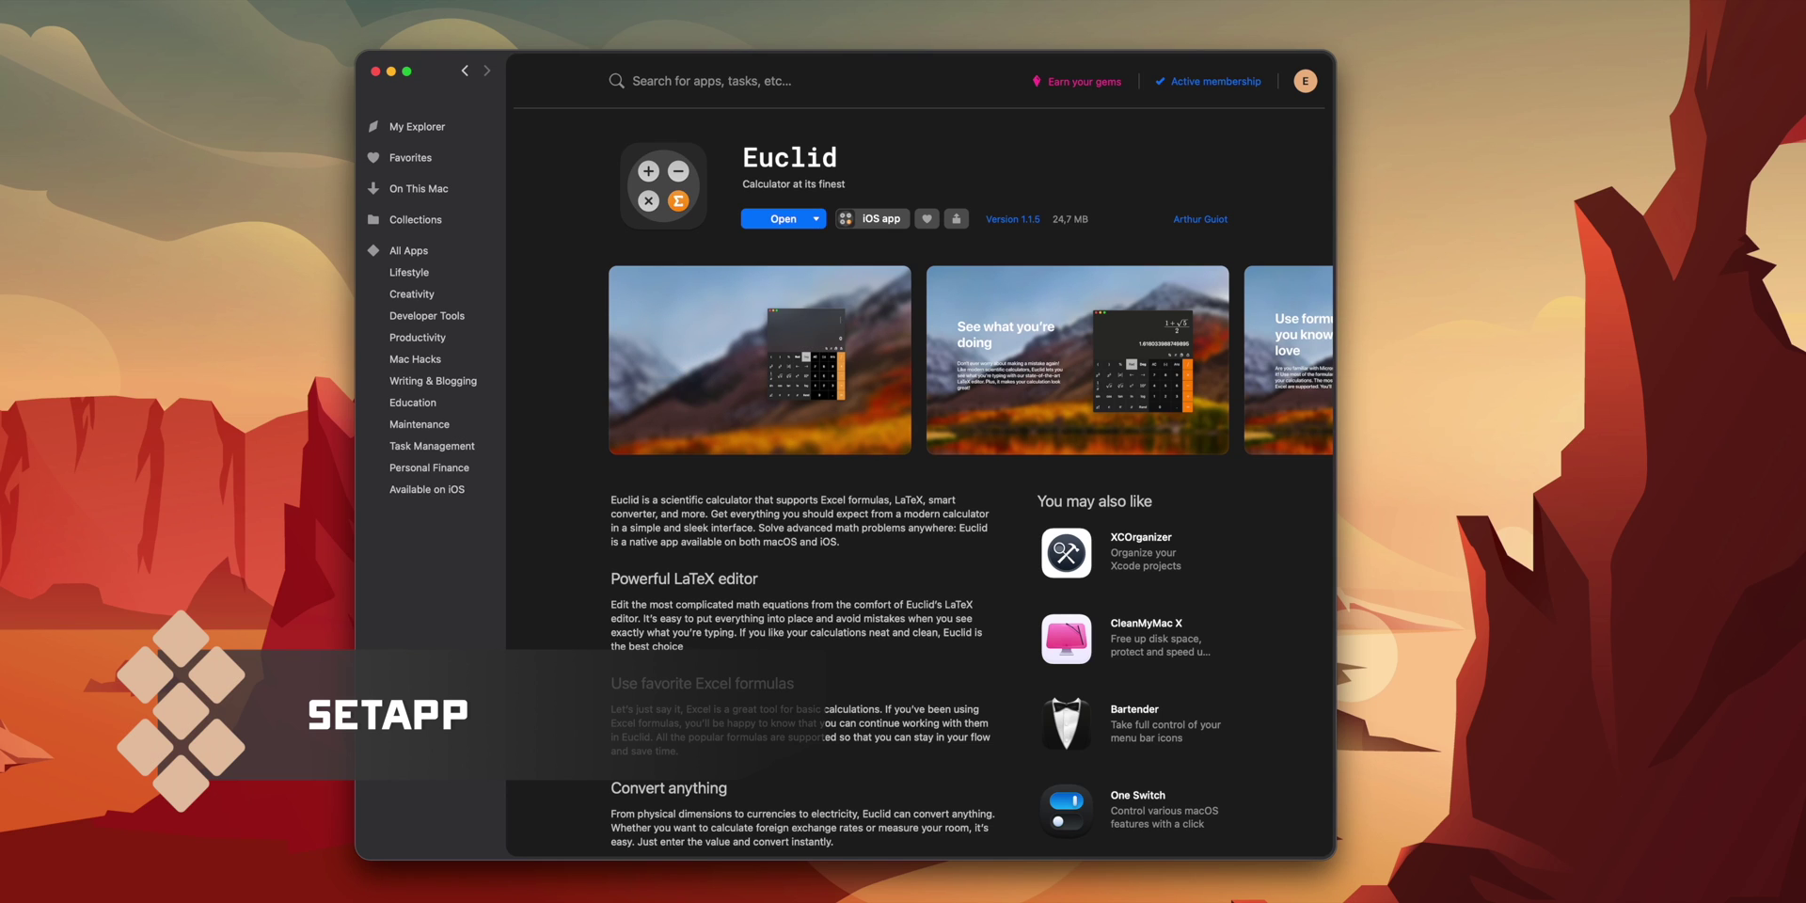
left_click(785, 220)
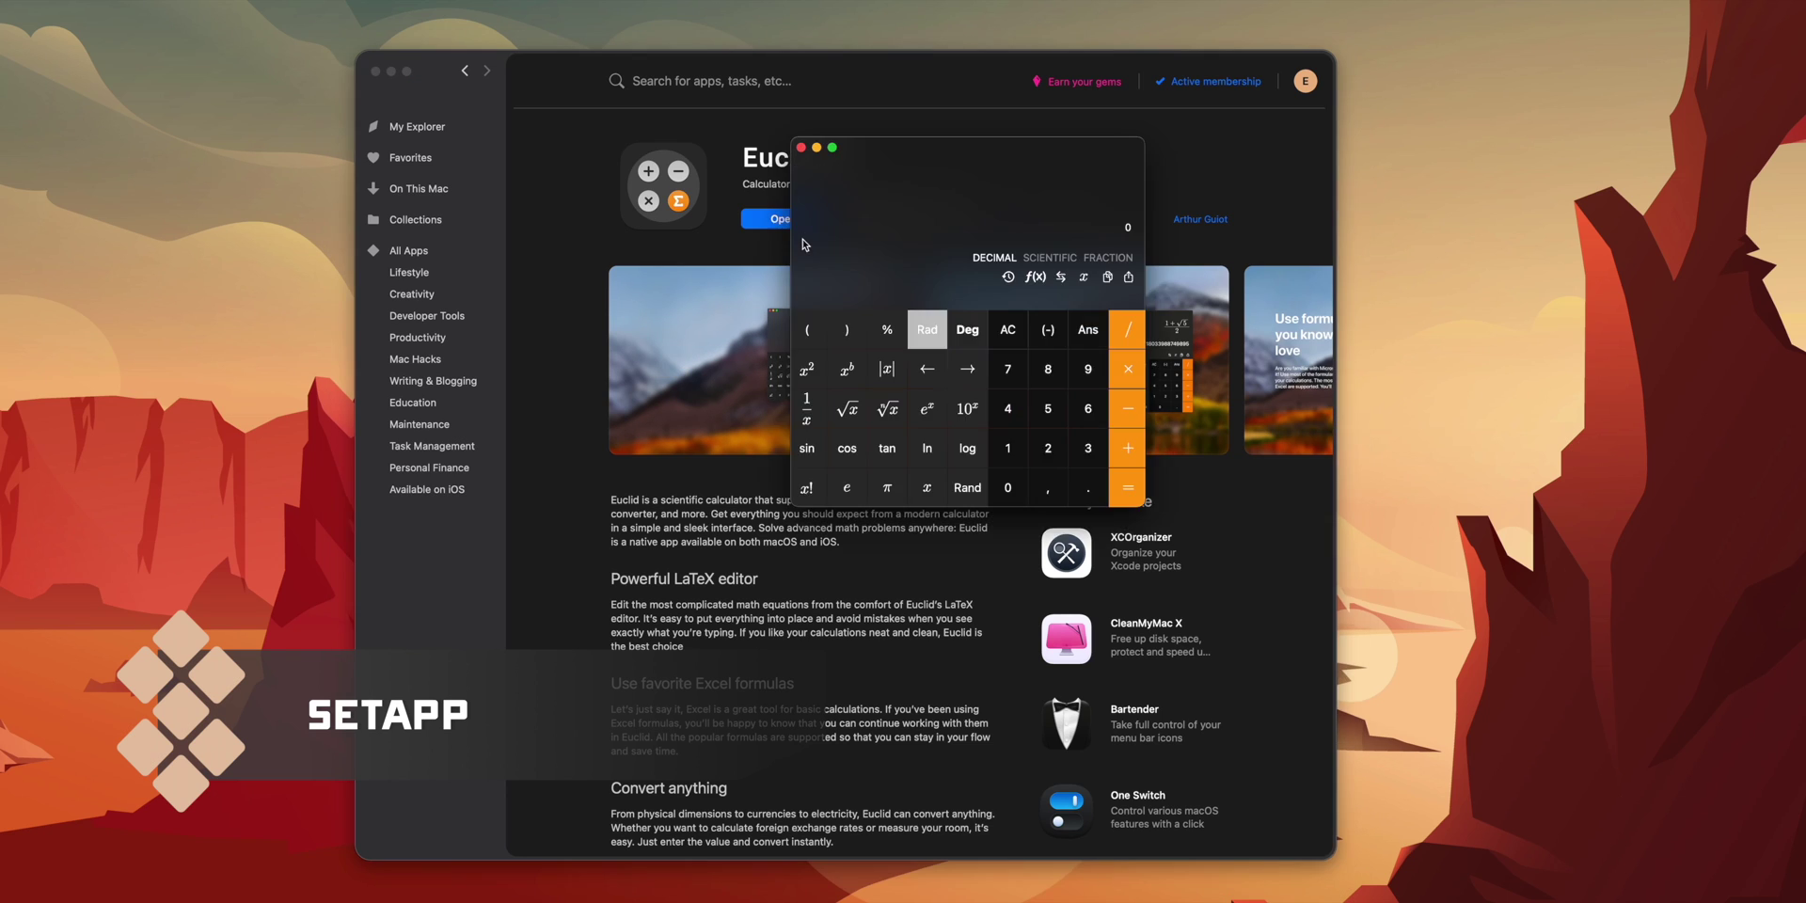
left_click(392, 73)
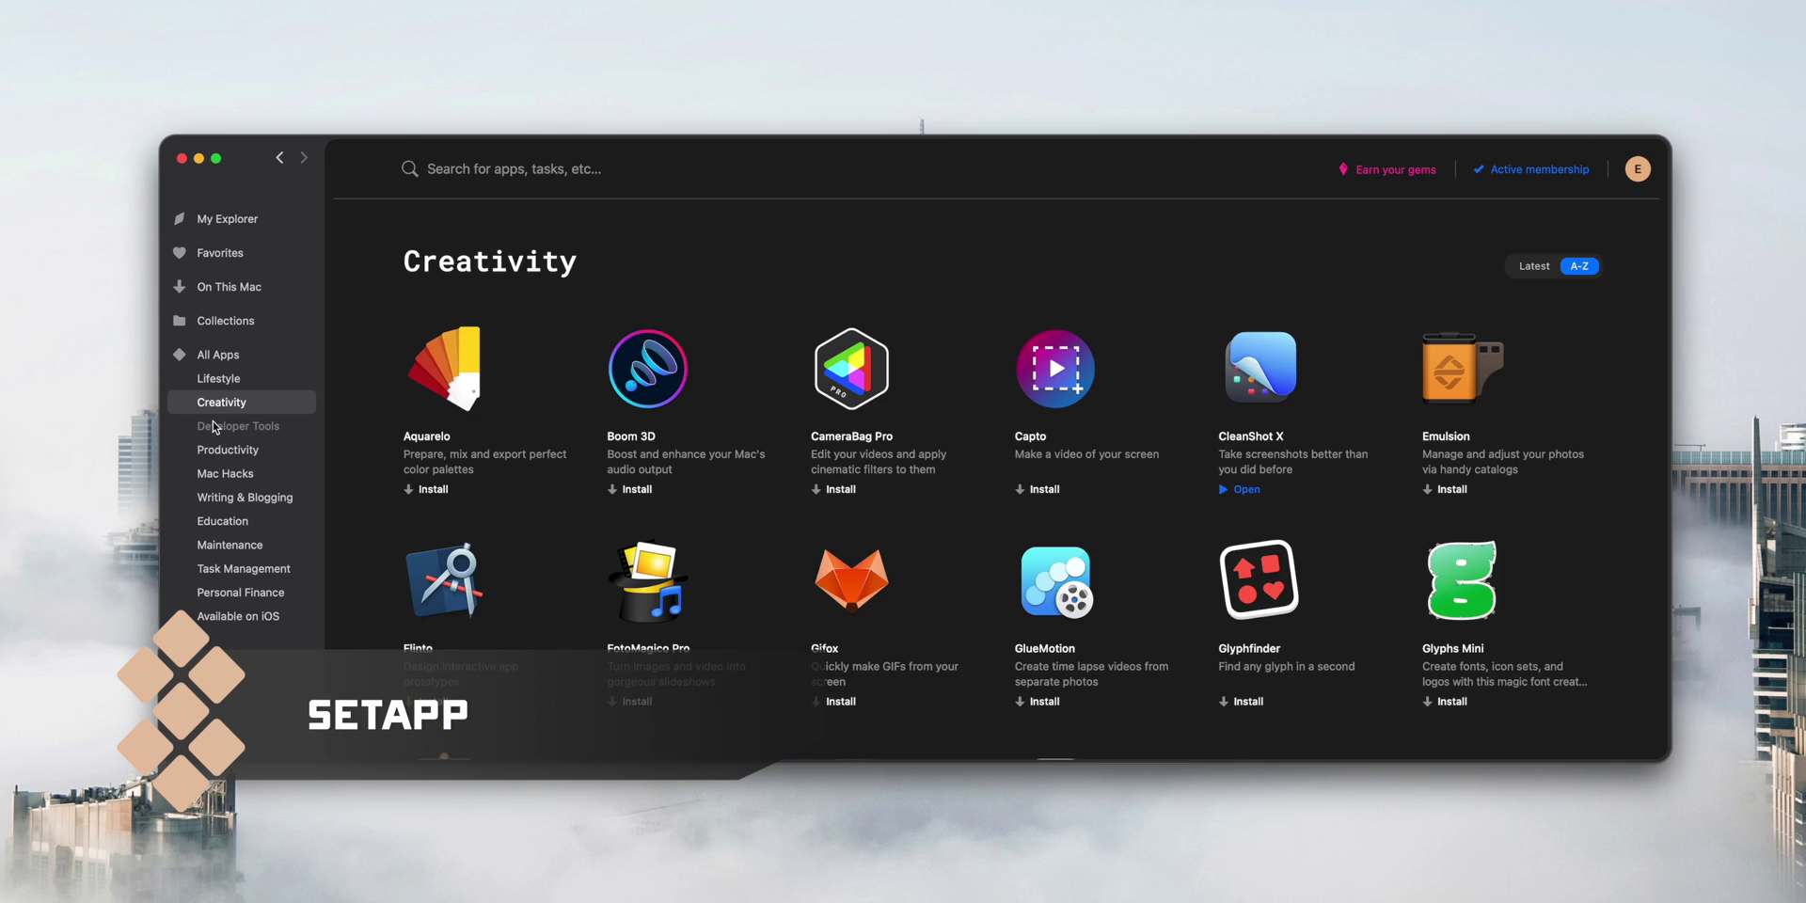
- Browse Setapp categories from Developer Tools through Personal Finance, ending on Available on iOS
left_click(213, 428)
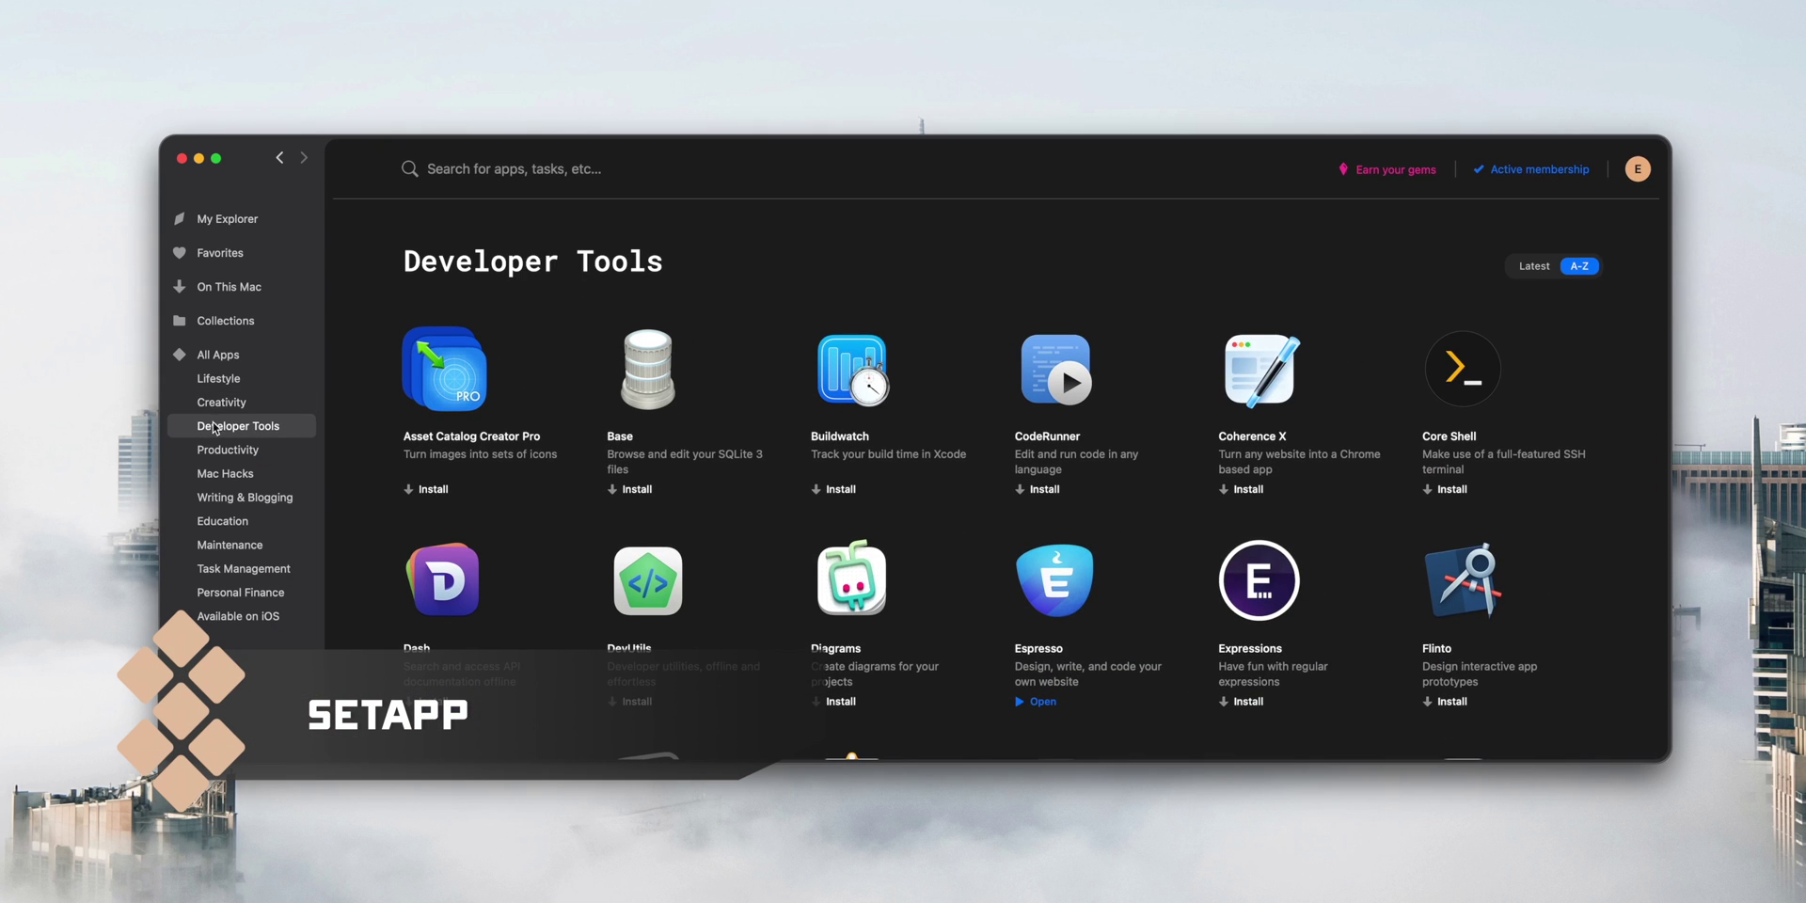
left_click(217, 453)
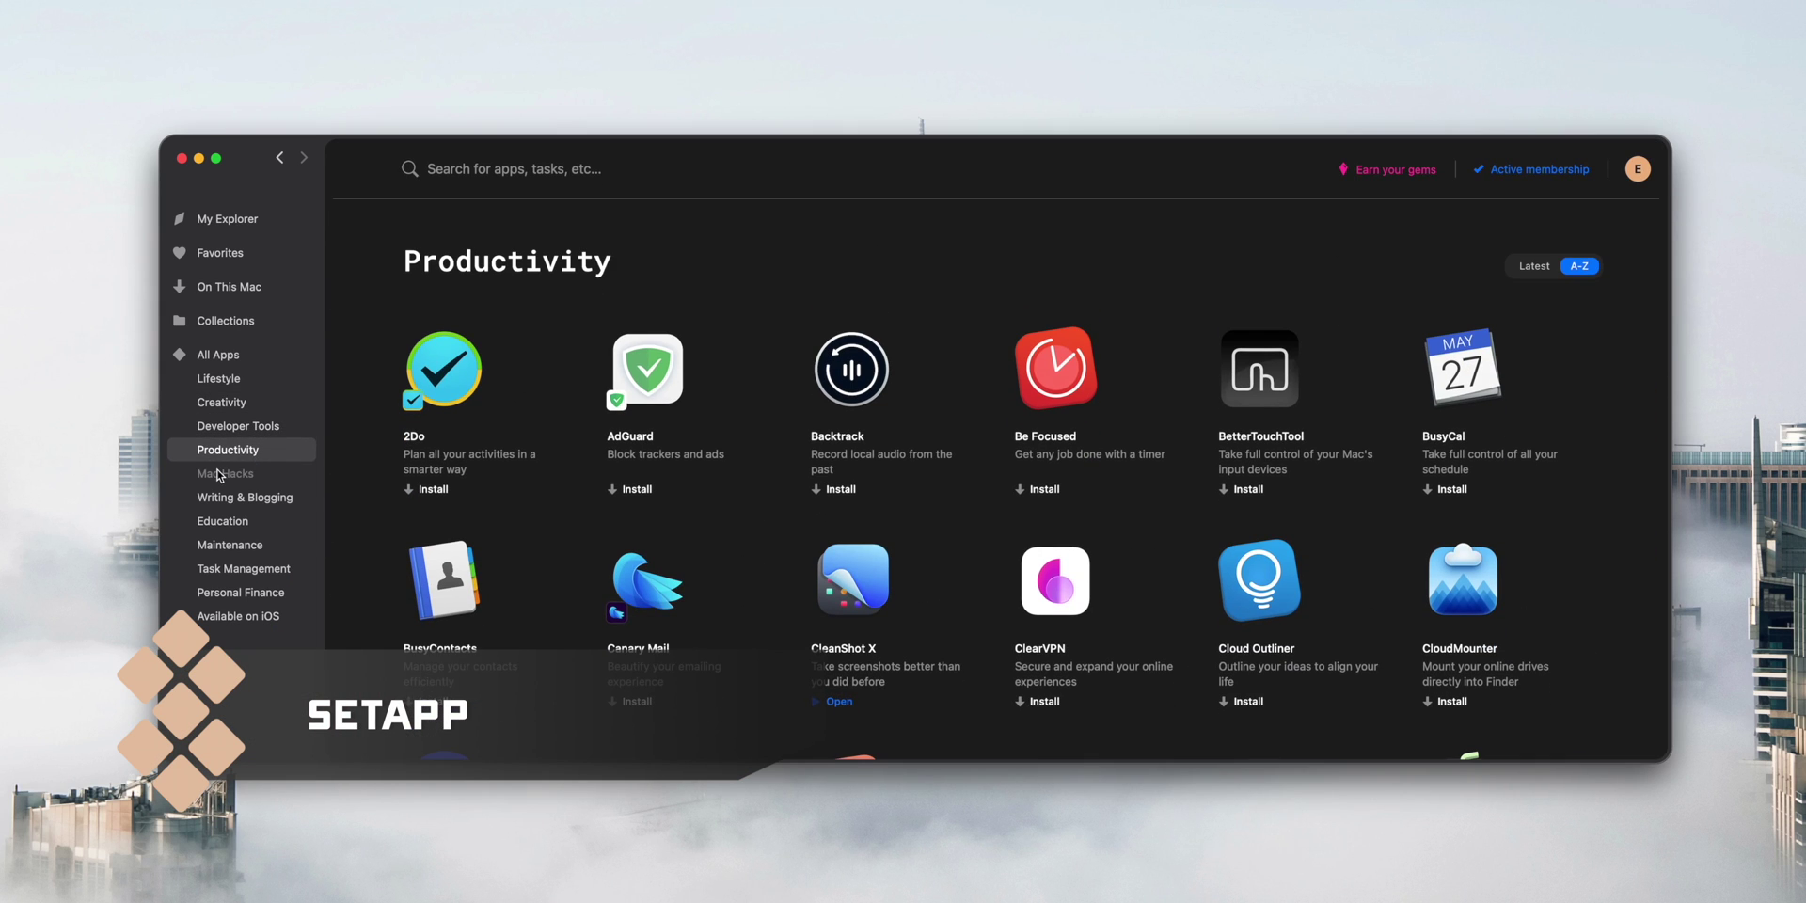
left_click(219, 475)
left_click(216, 499)
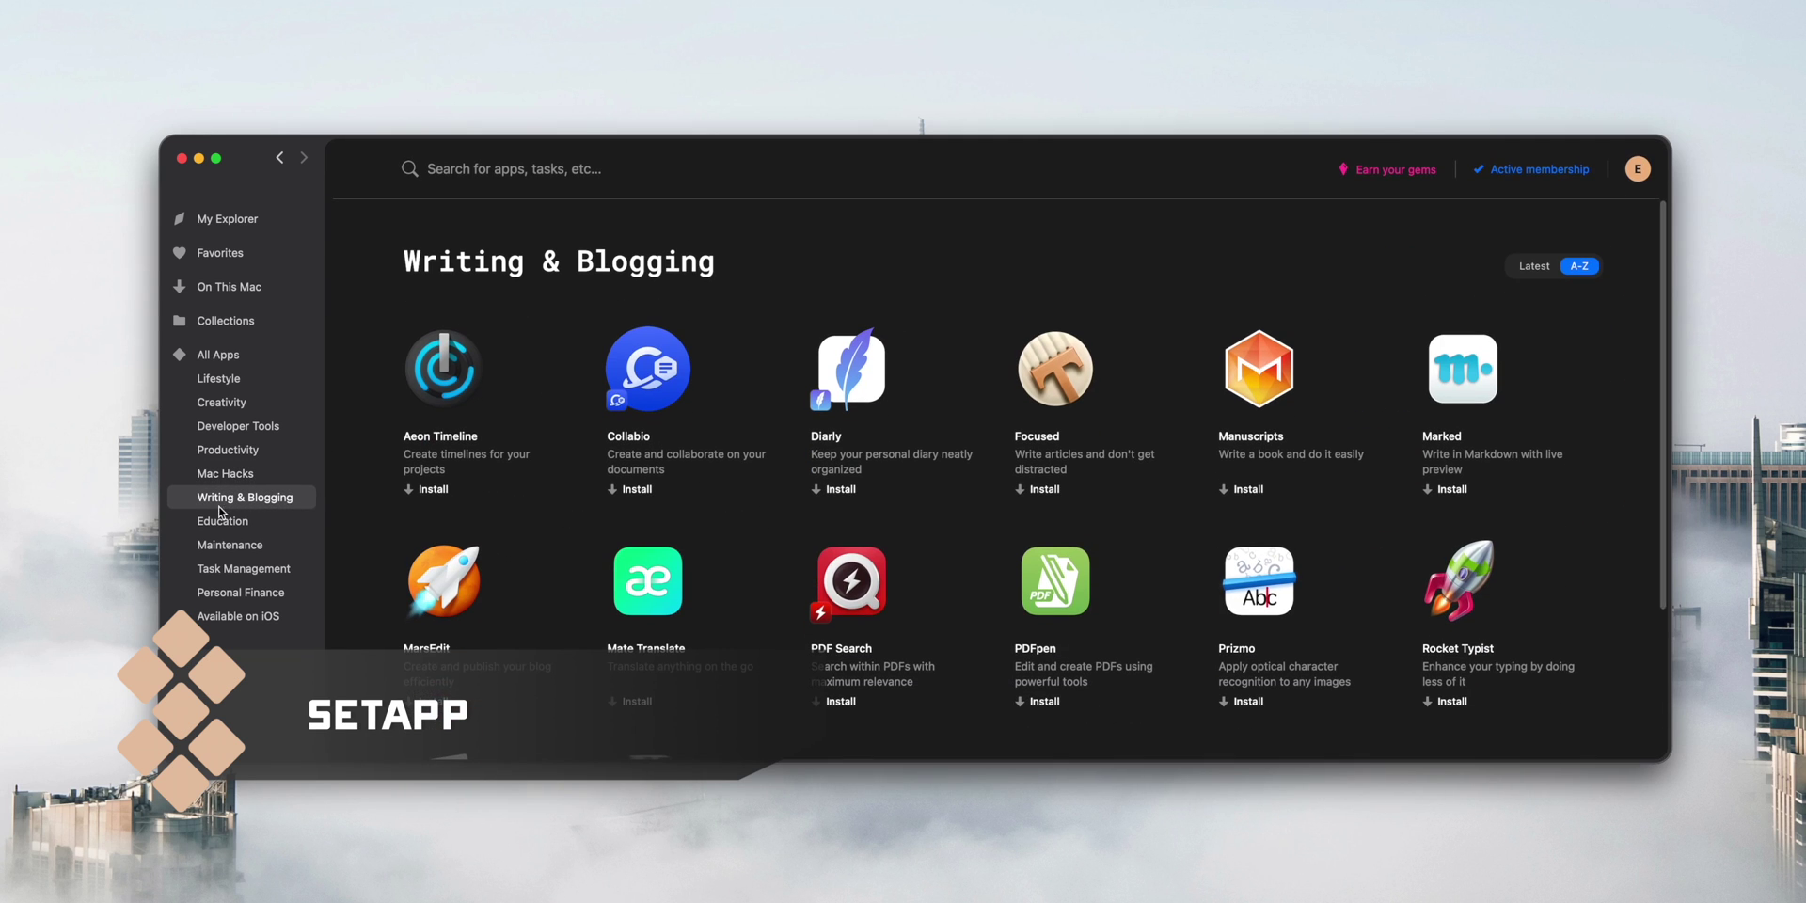
left_click(216, 522)
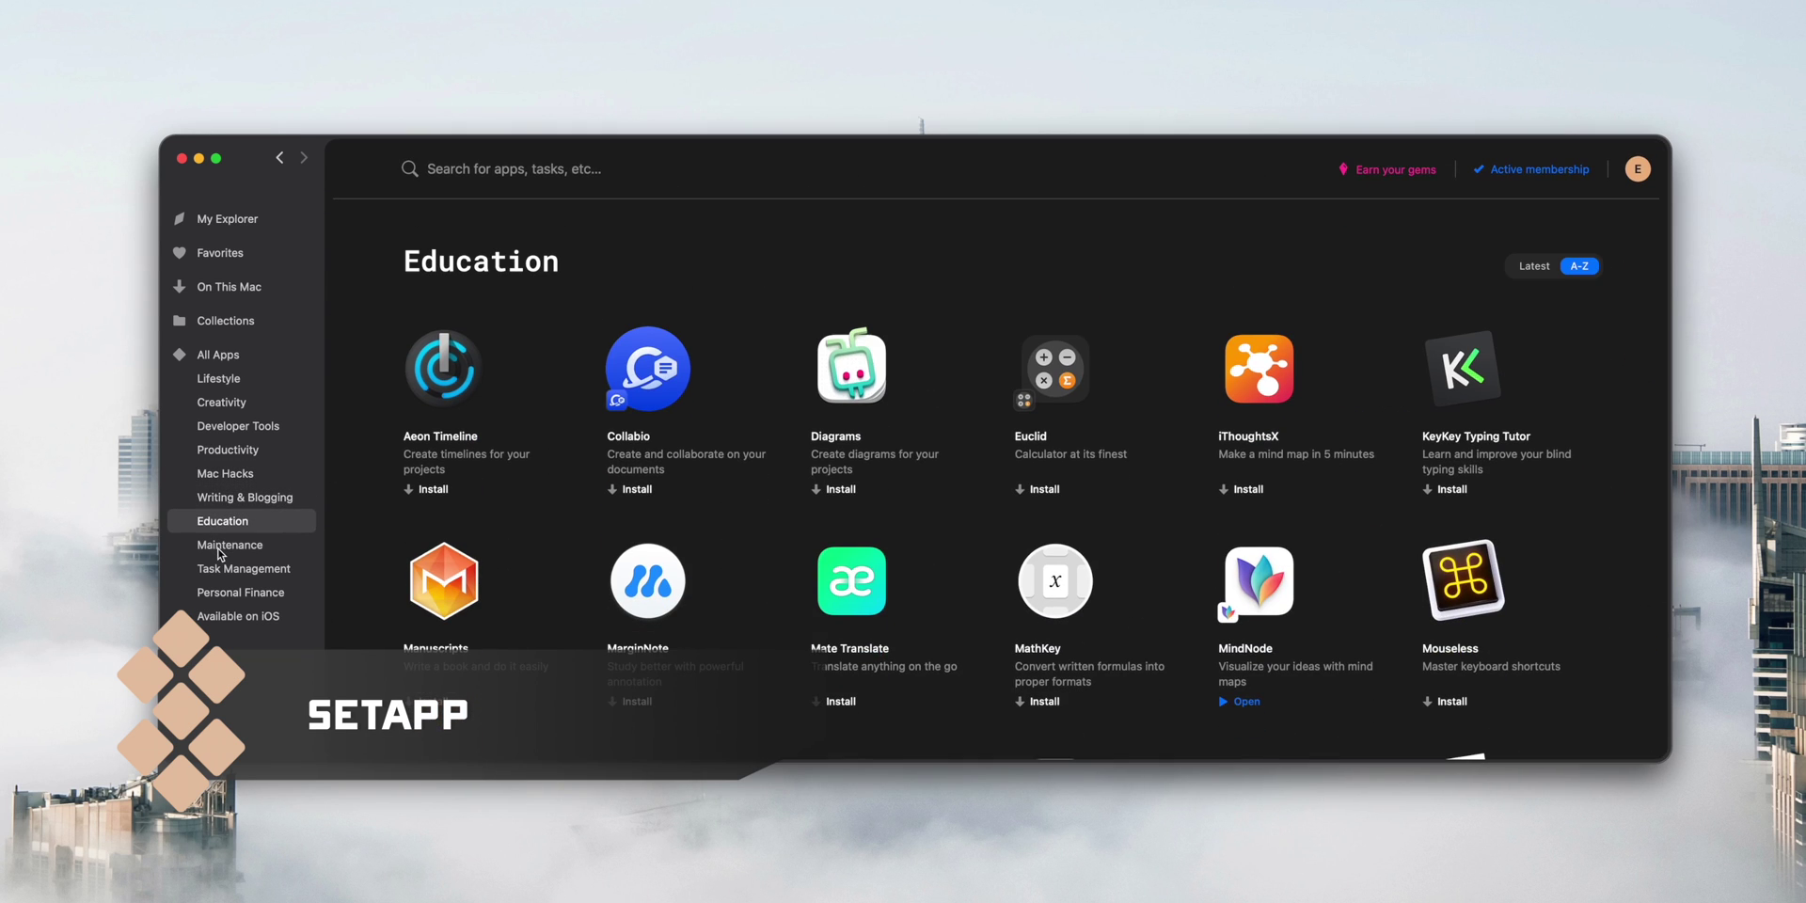
left_click(223, 546)
left_click(222, 572)
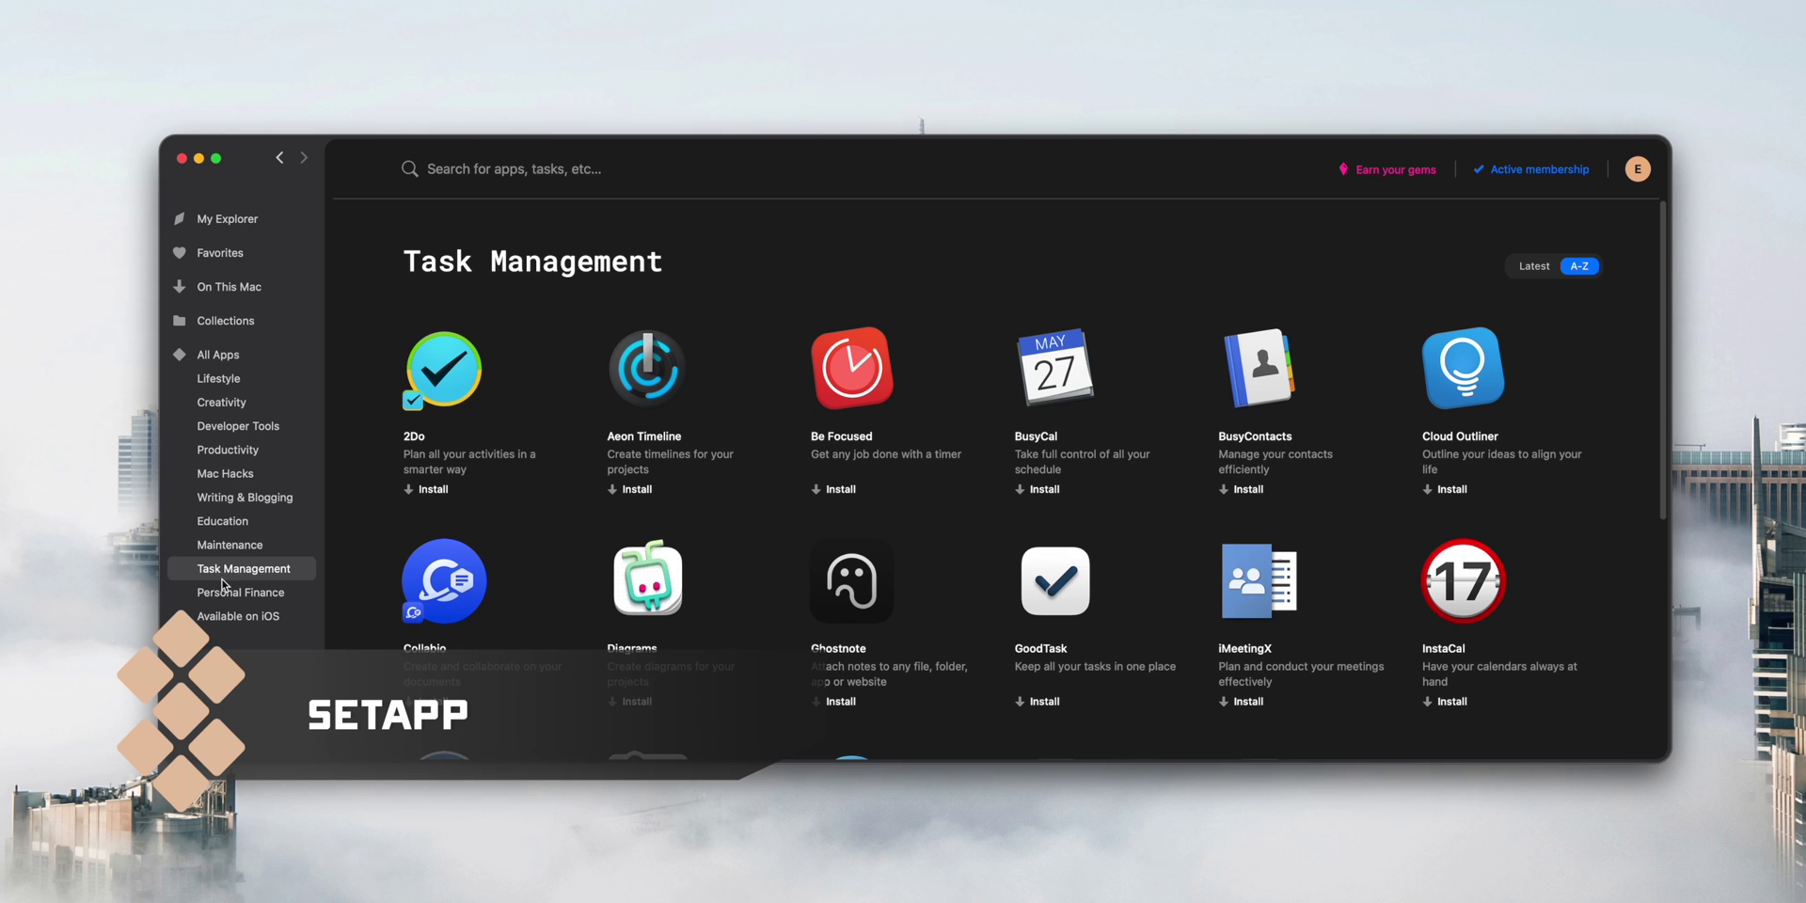
left_click(222, 594)
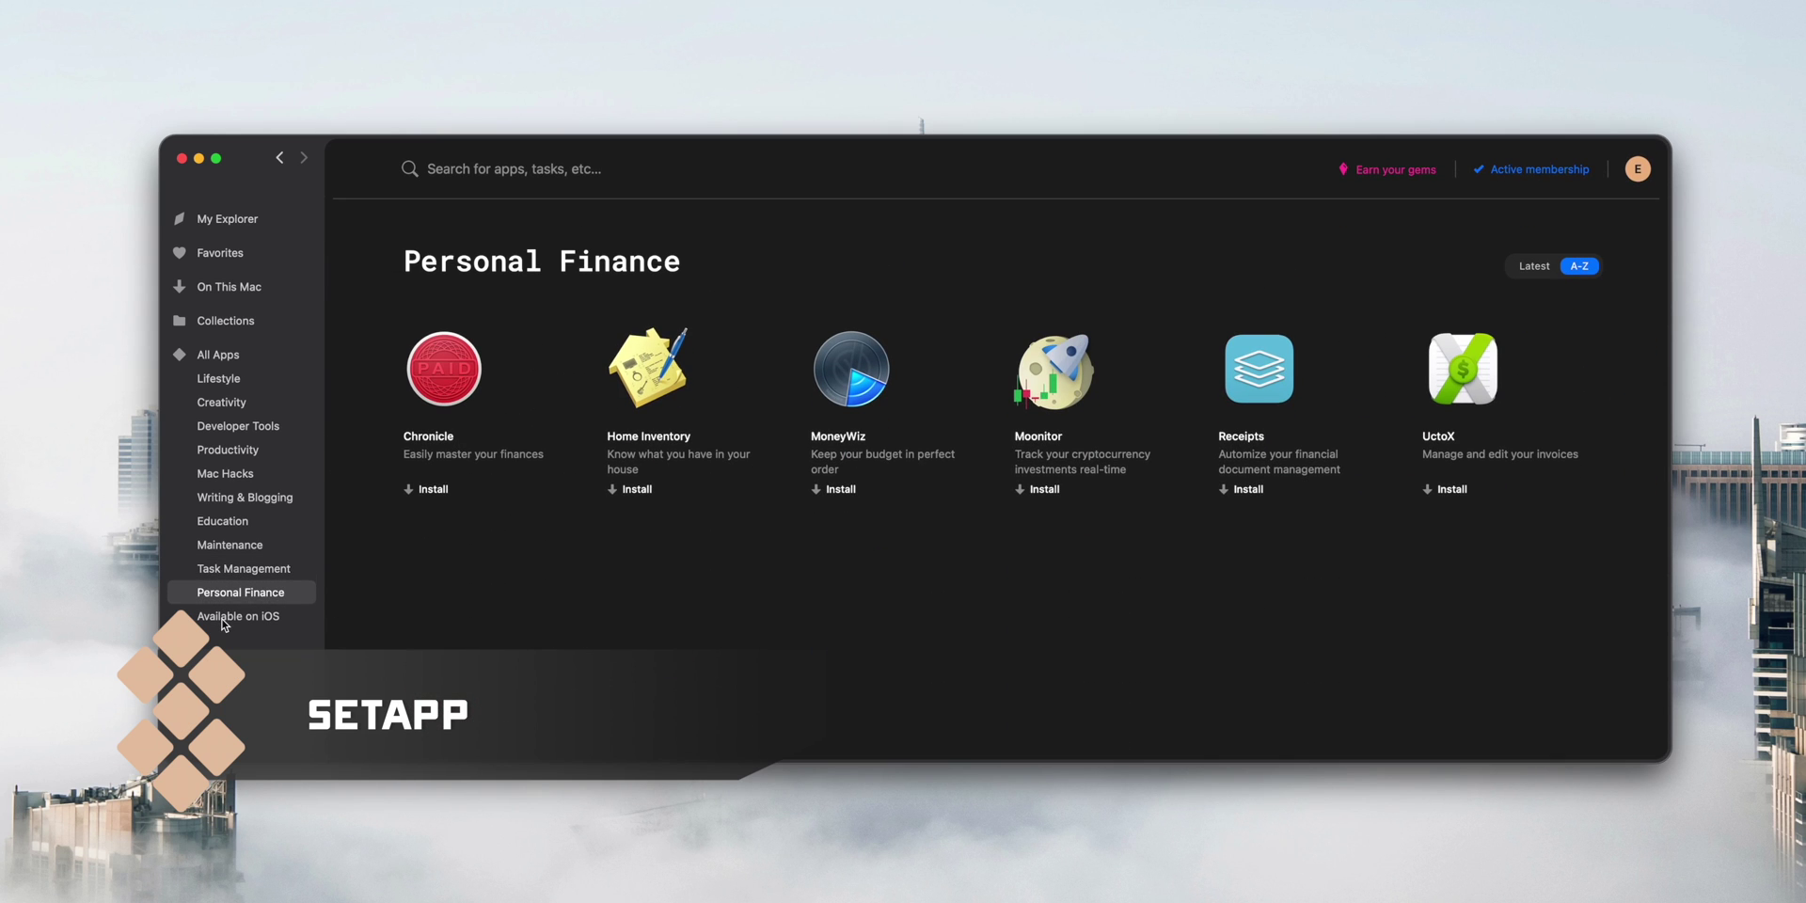
left_click(223, 618)
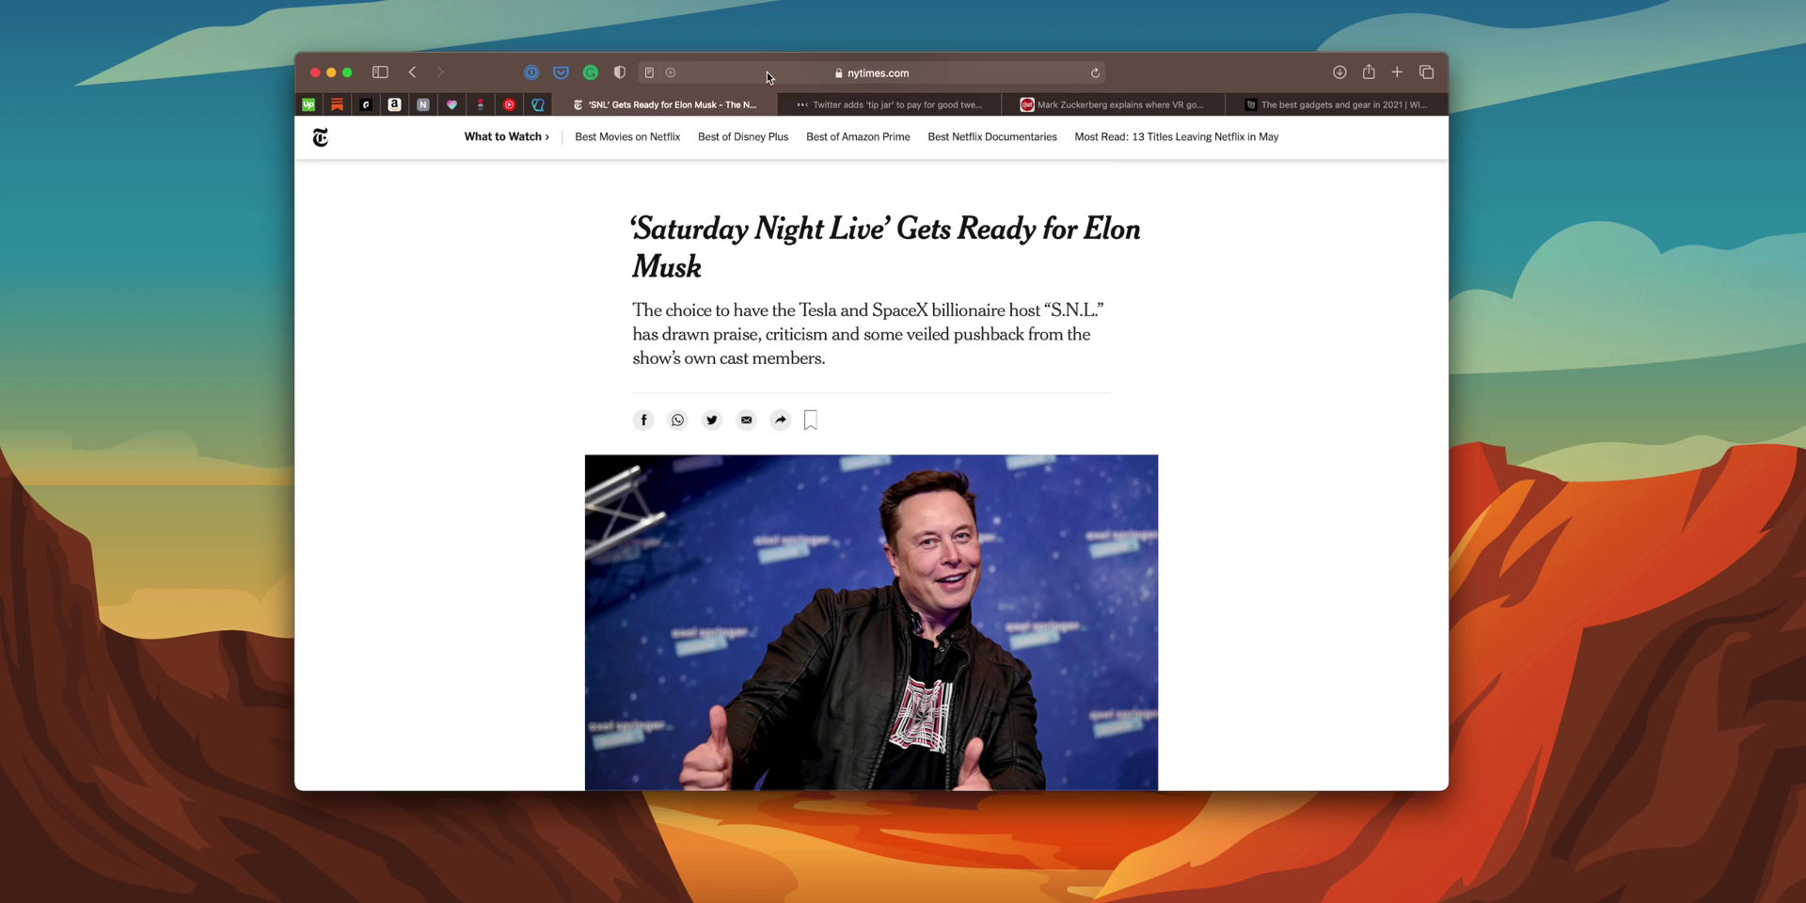
- Shorten the NYT and BBC article links and add them to the Article Compilation note
left_click(767, 72)
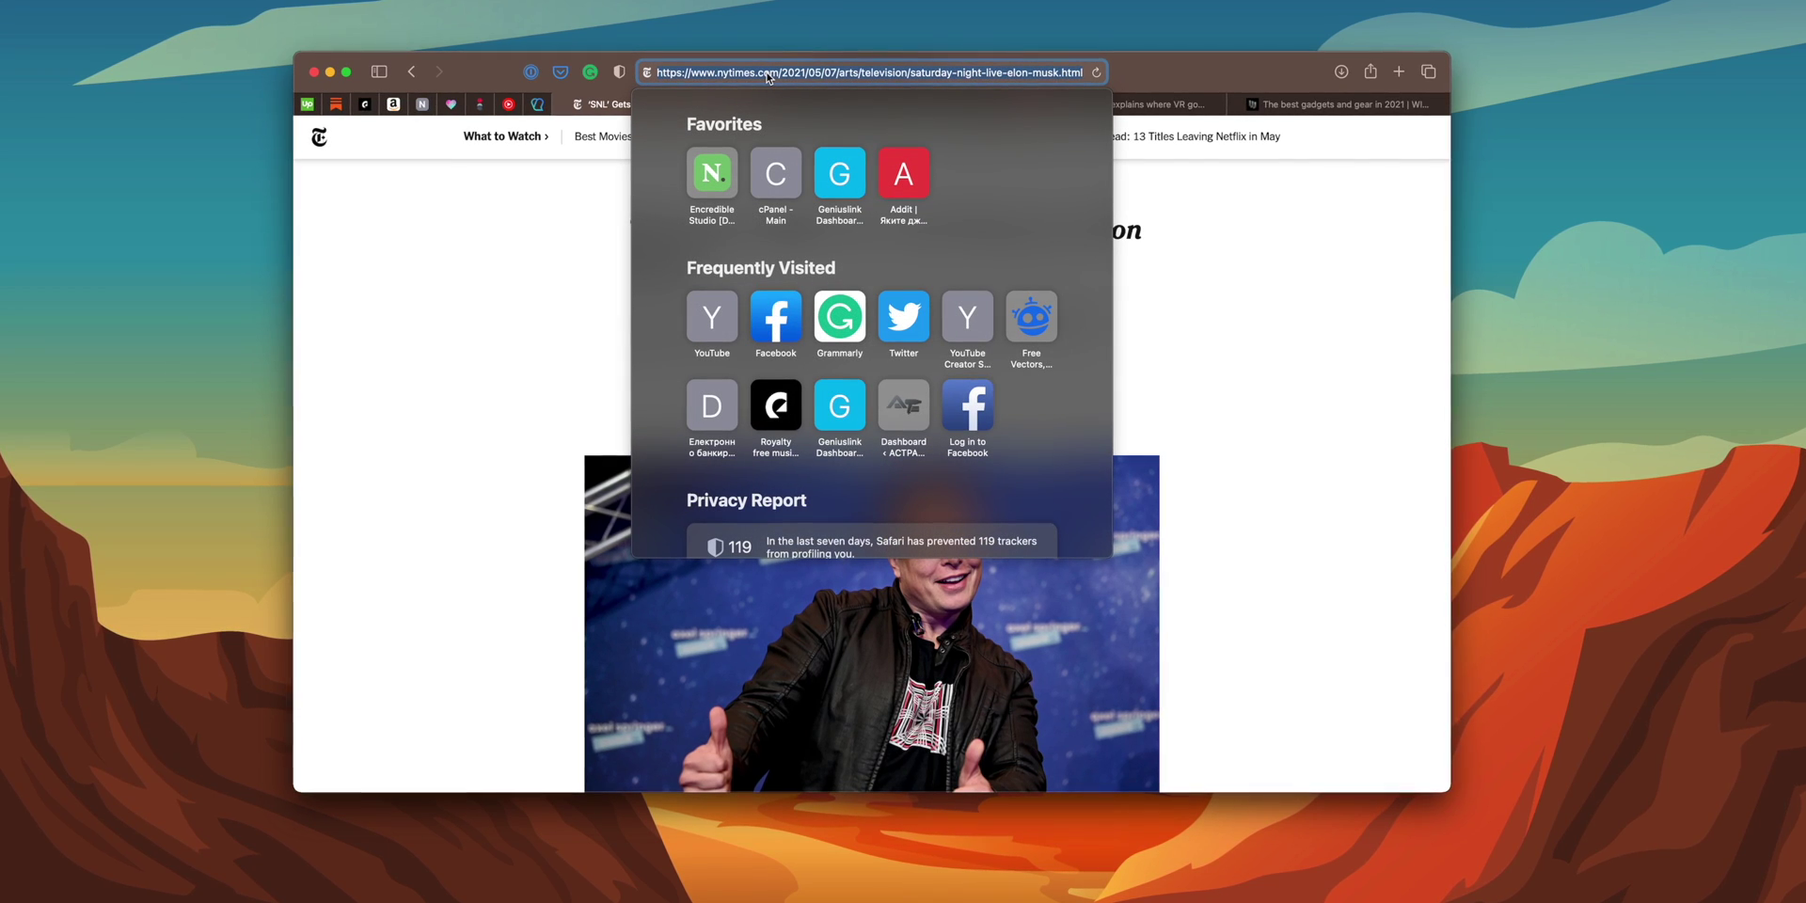
key("alt+space")
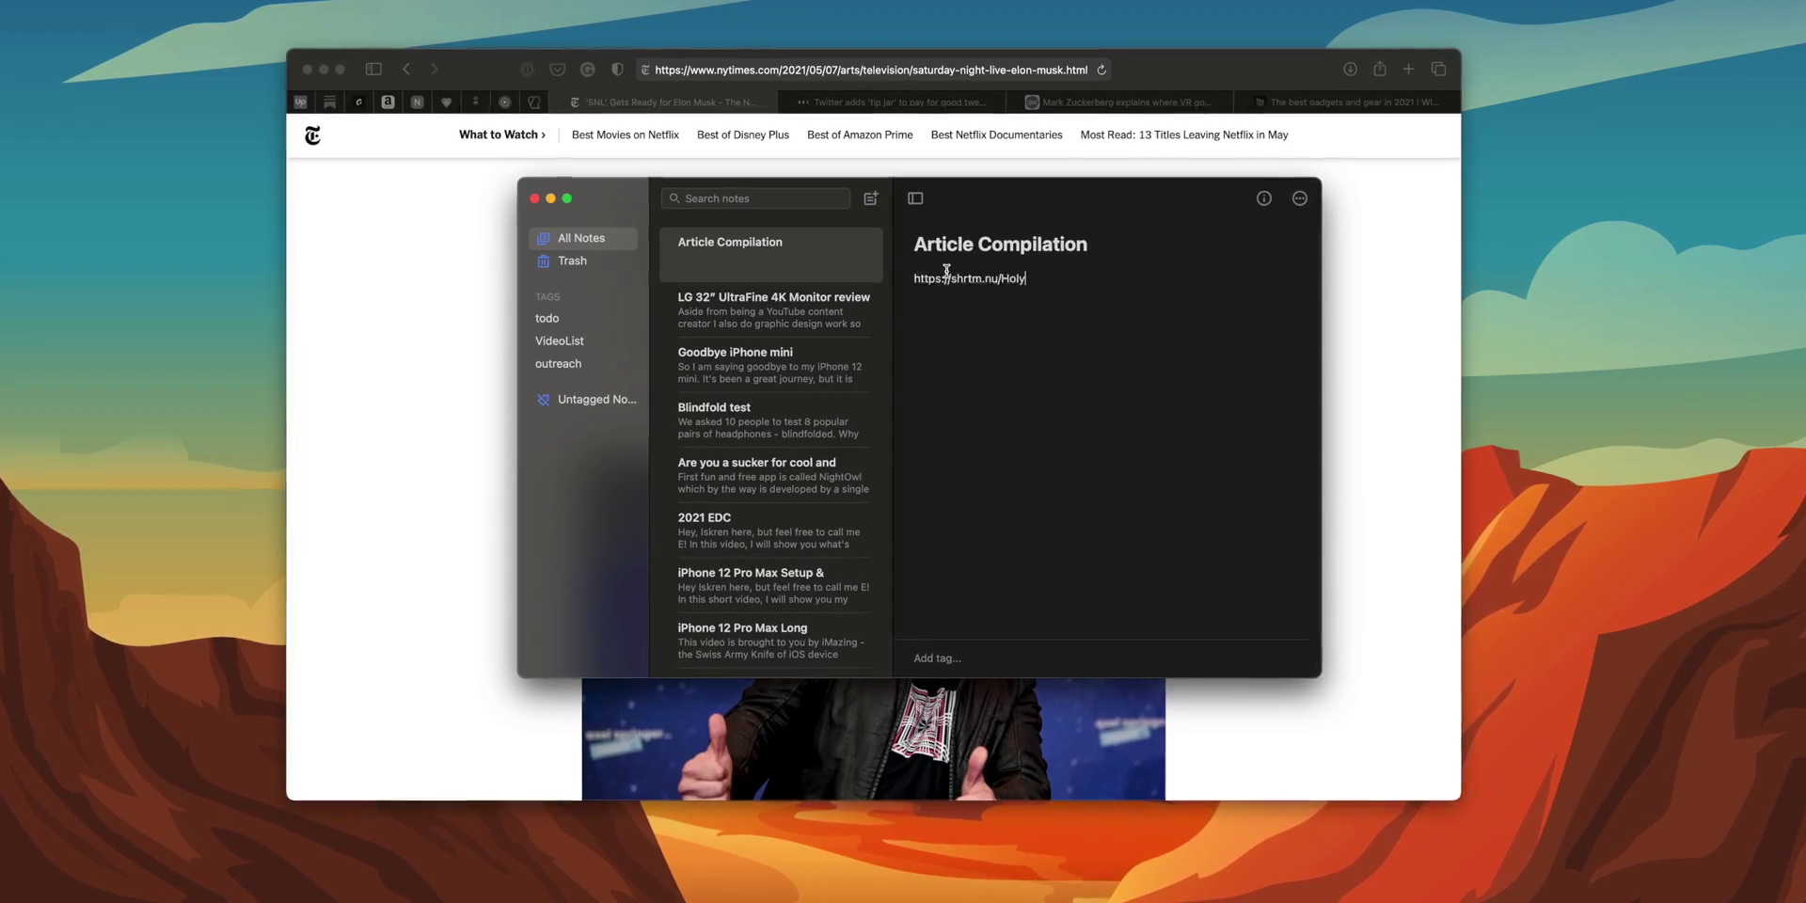
key("alt+space")
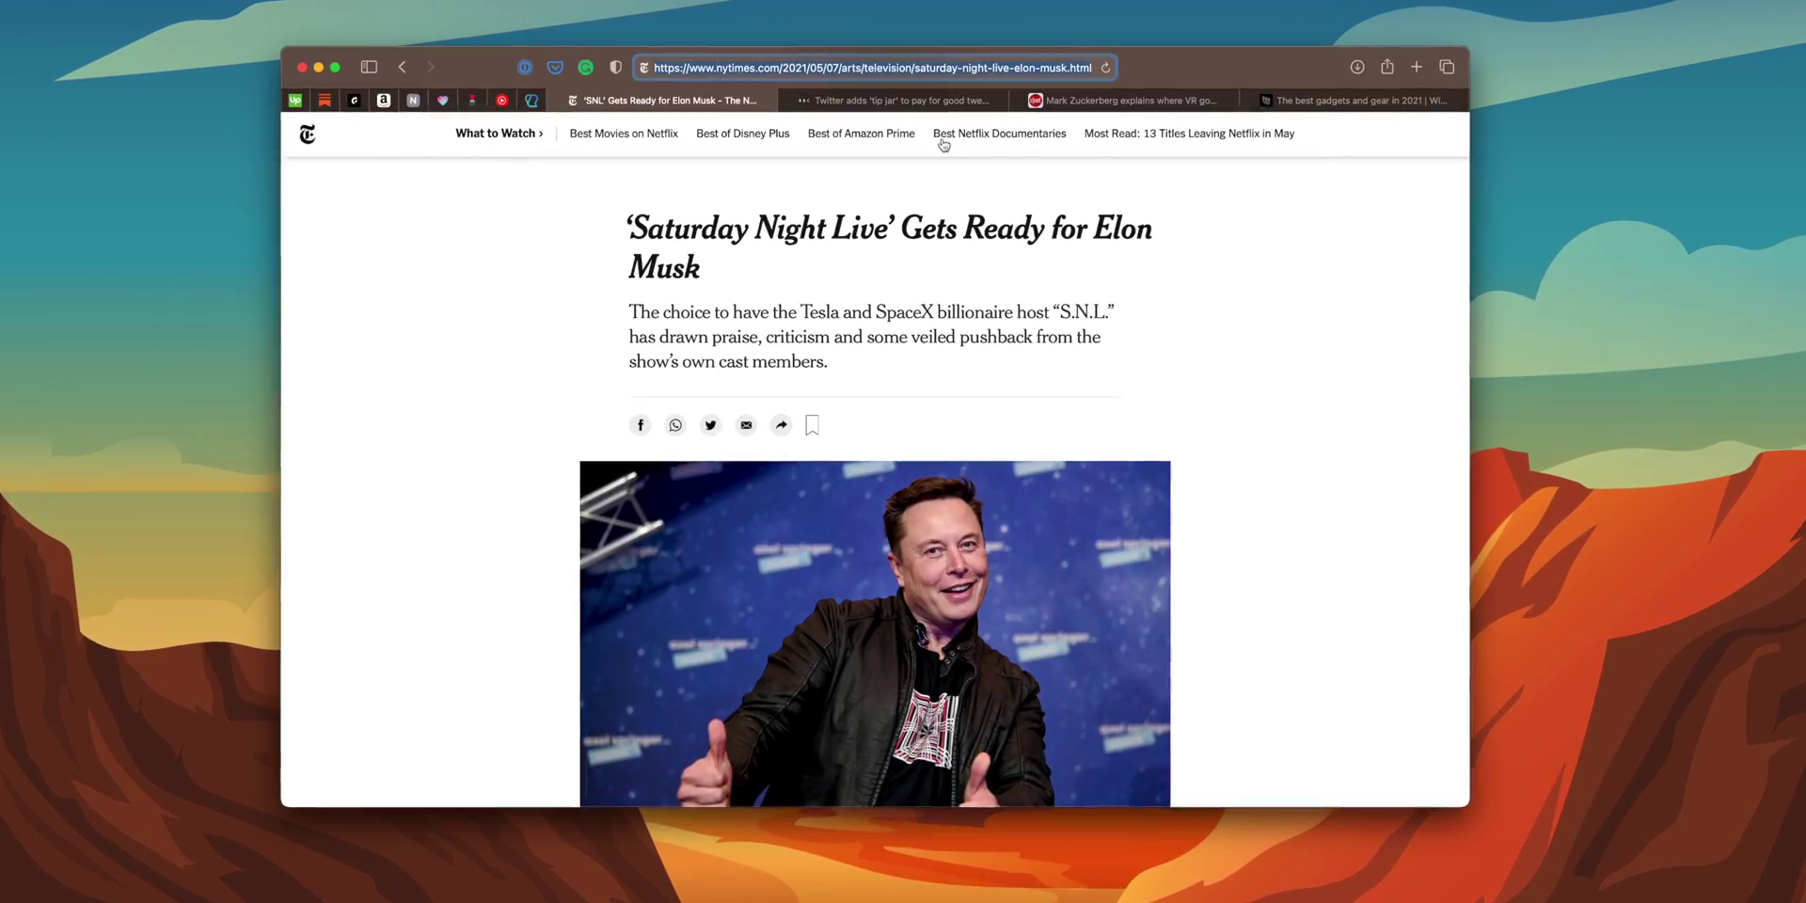
key("ctrl+Tab")
left_click(798, 67)
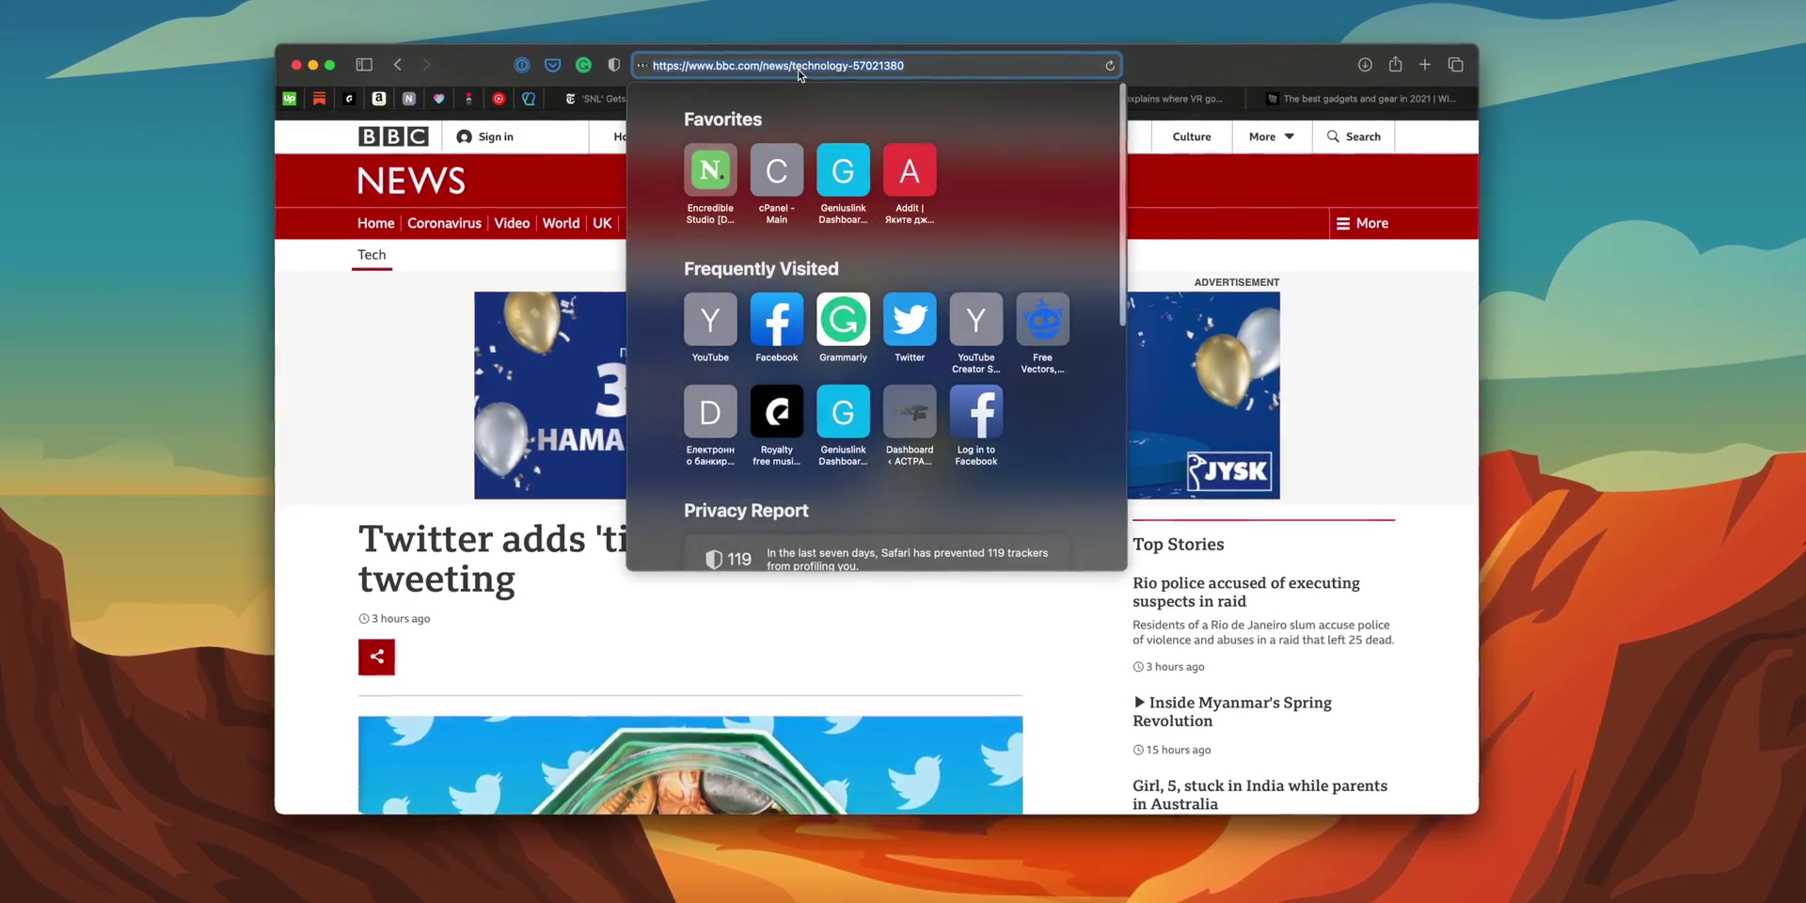
key("alt+space")
type("https://shrtm.nu/ukHE")
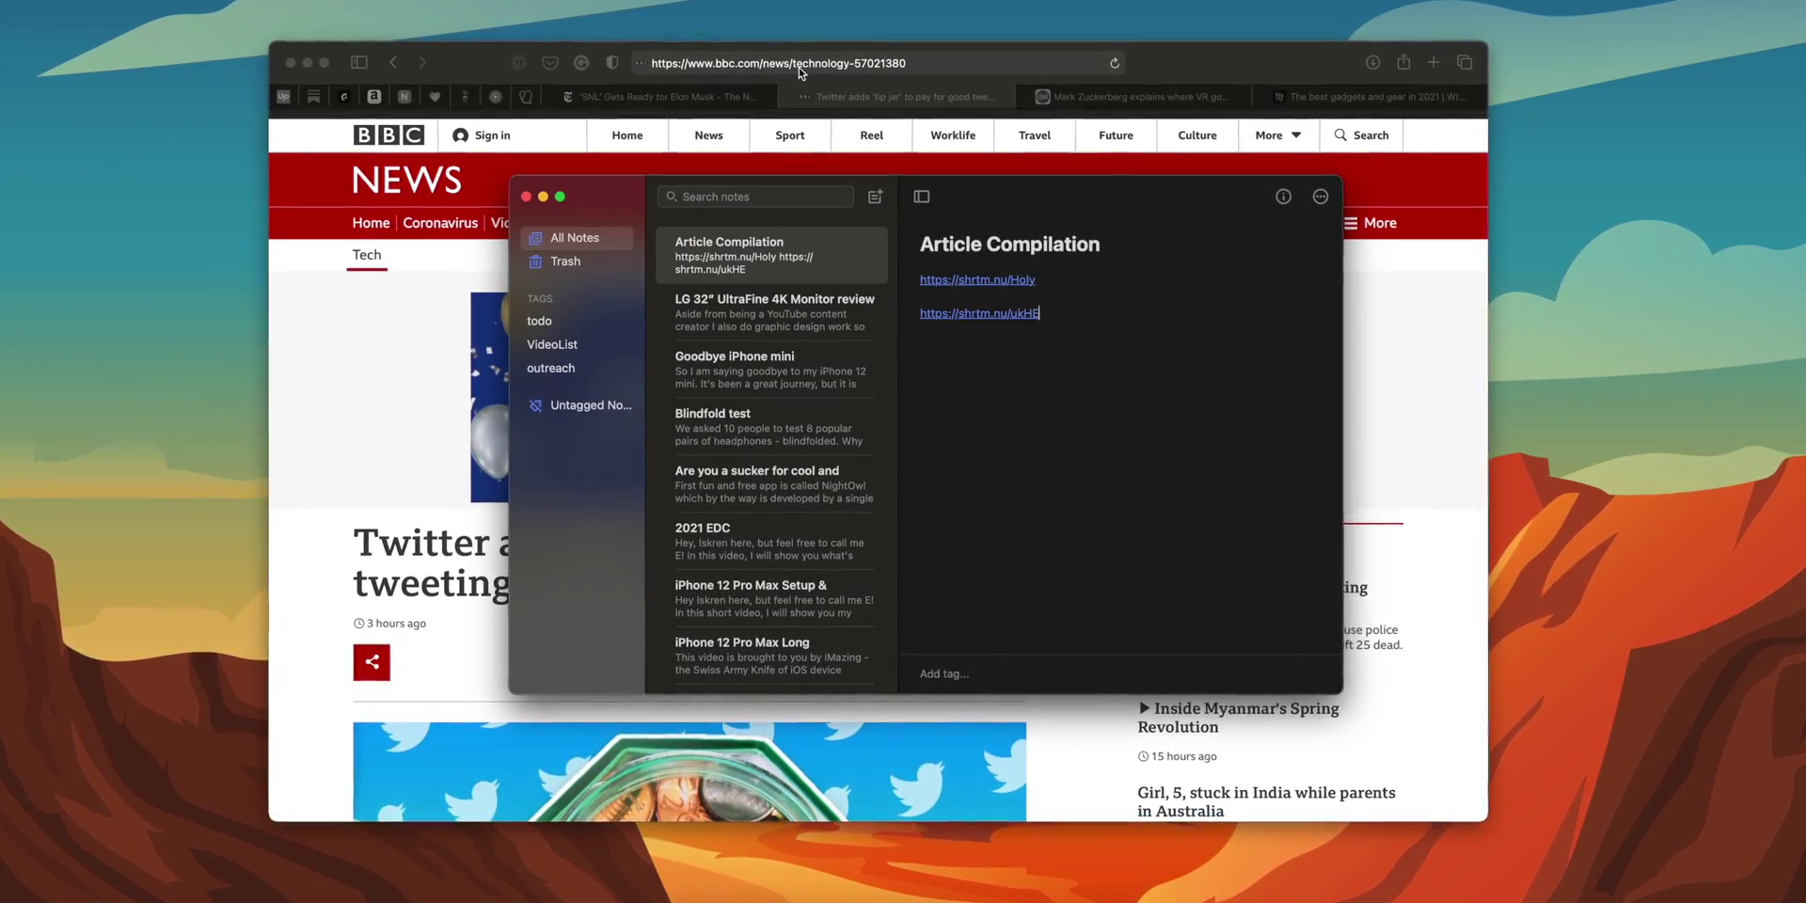
key("Return")
key("alt+space")
- Shorten the CNET Zuckerberg article link and add it to the note
left_click(1085, 88)
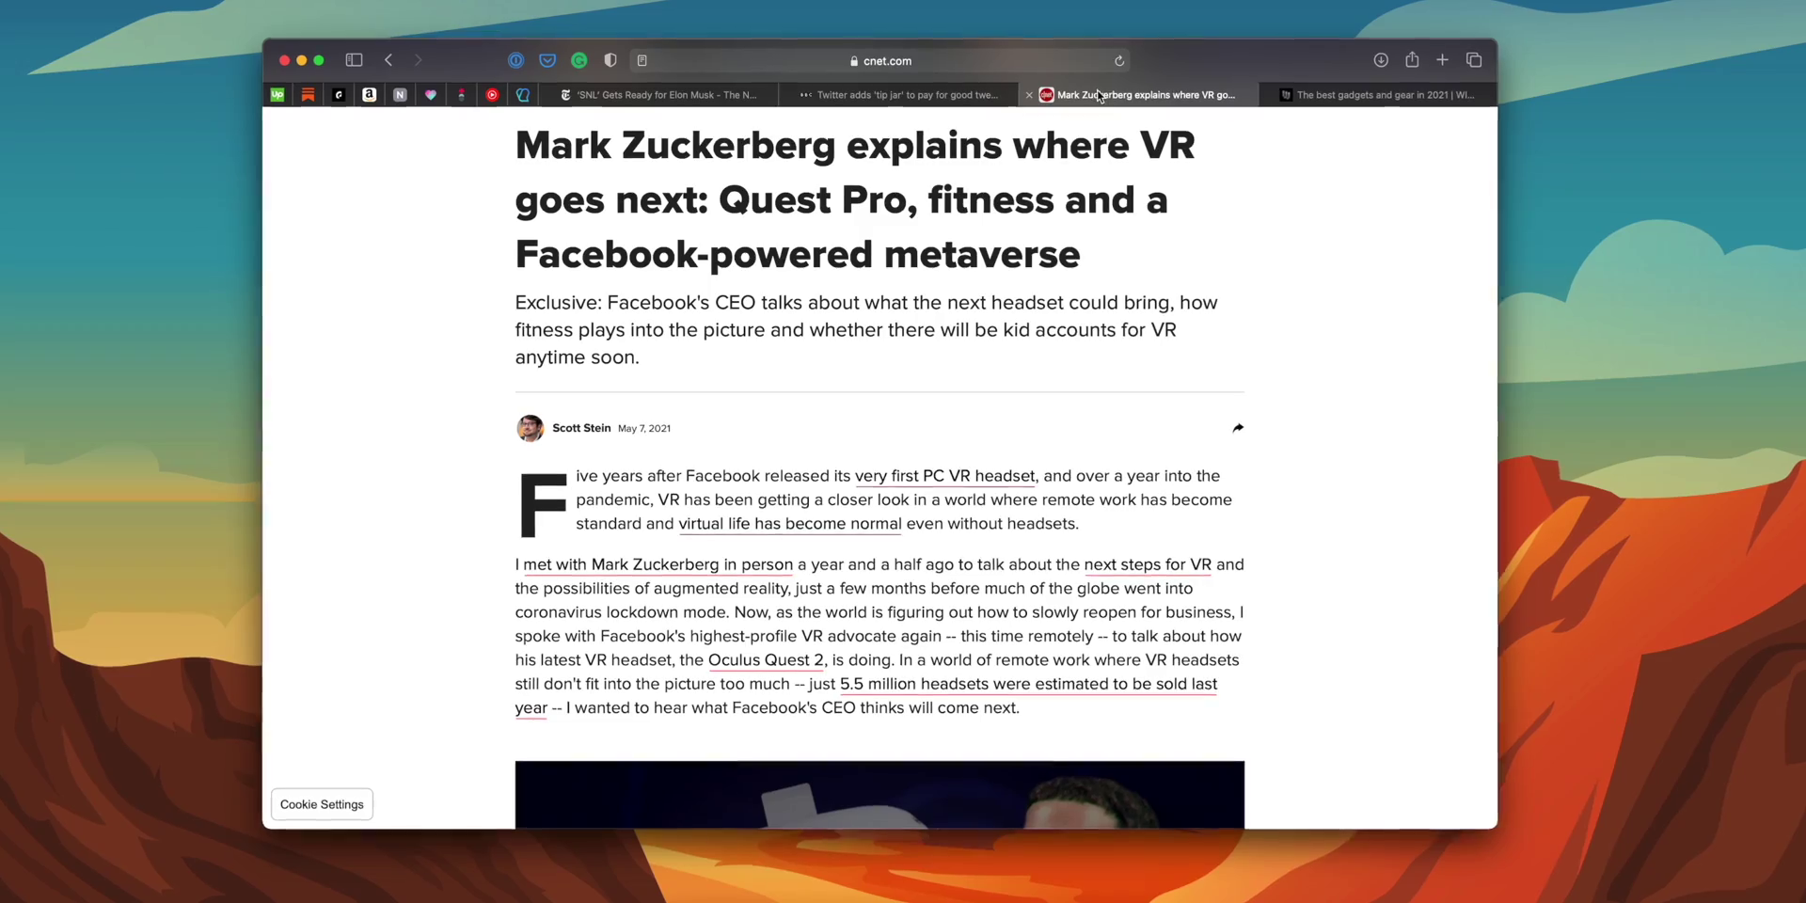
left_click(958, 66)
key("alt+space")
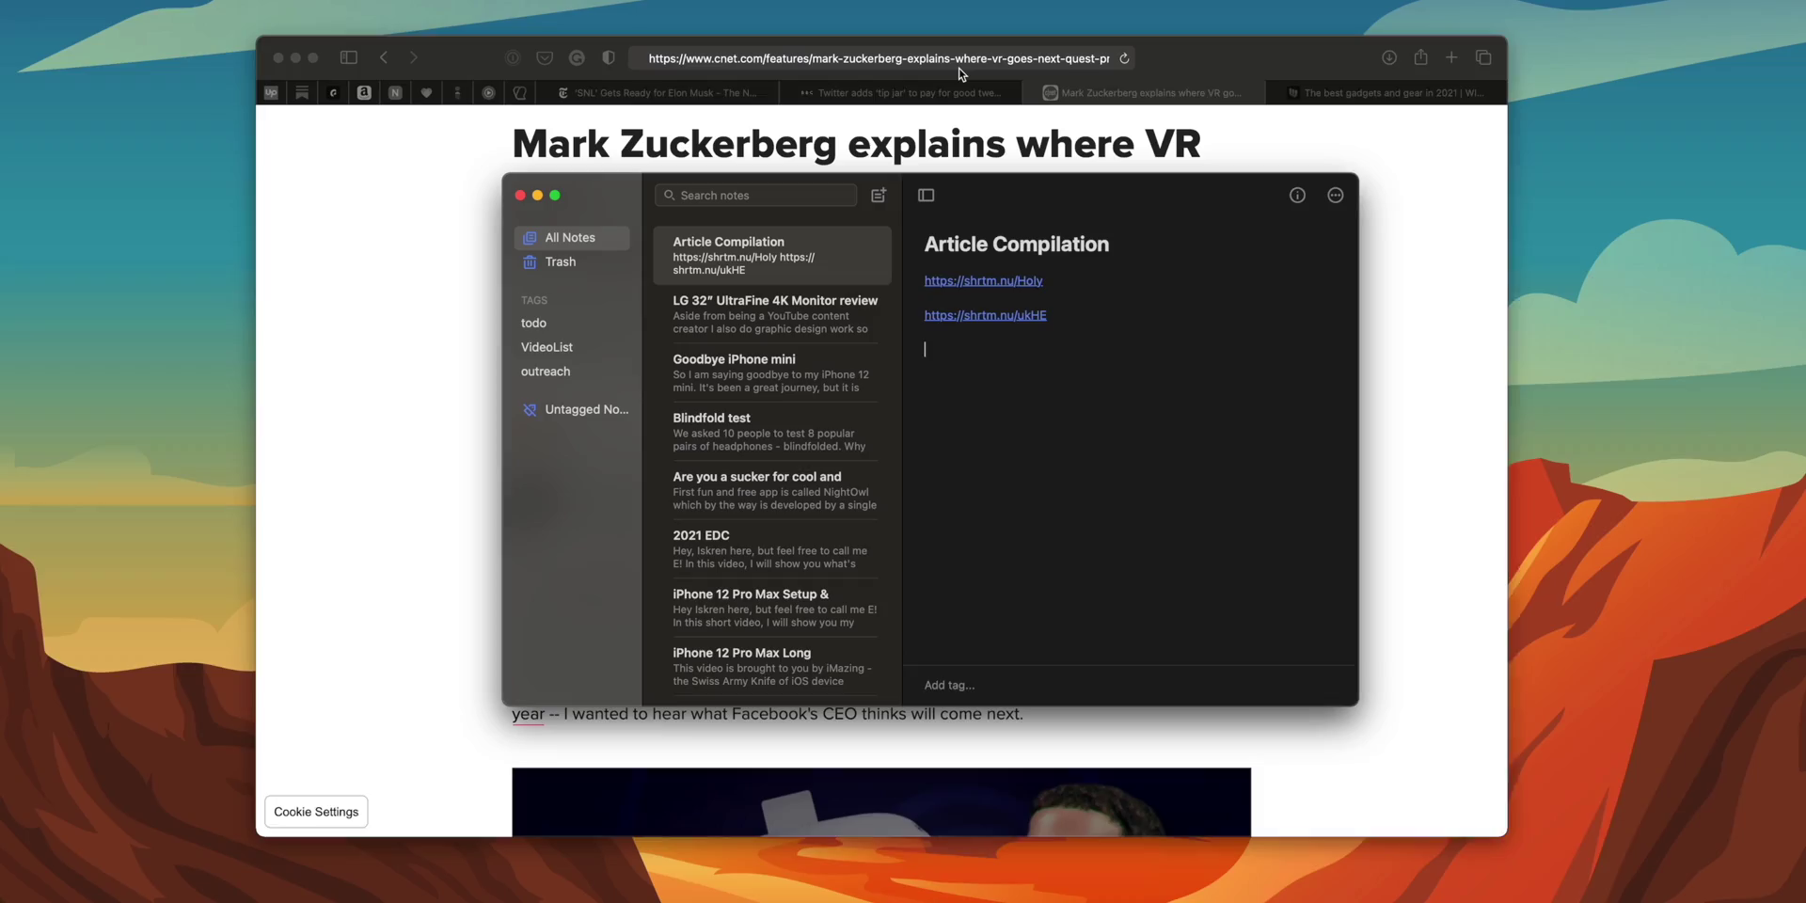
type("https://shrtm.nu/WCuM")
key("Return")
key("alt+space")
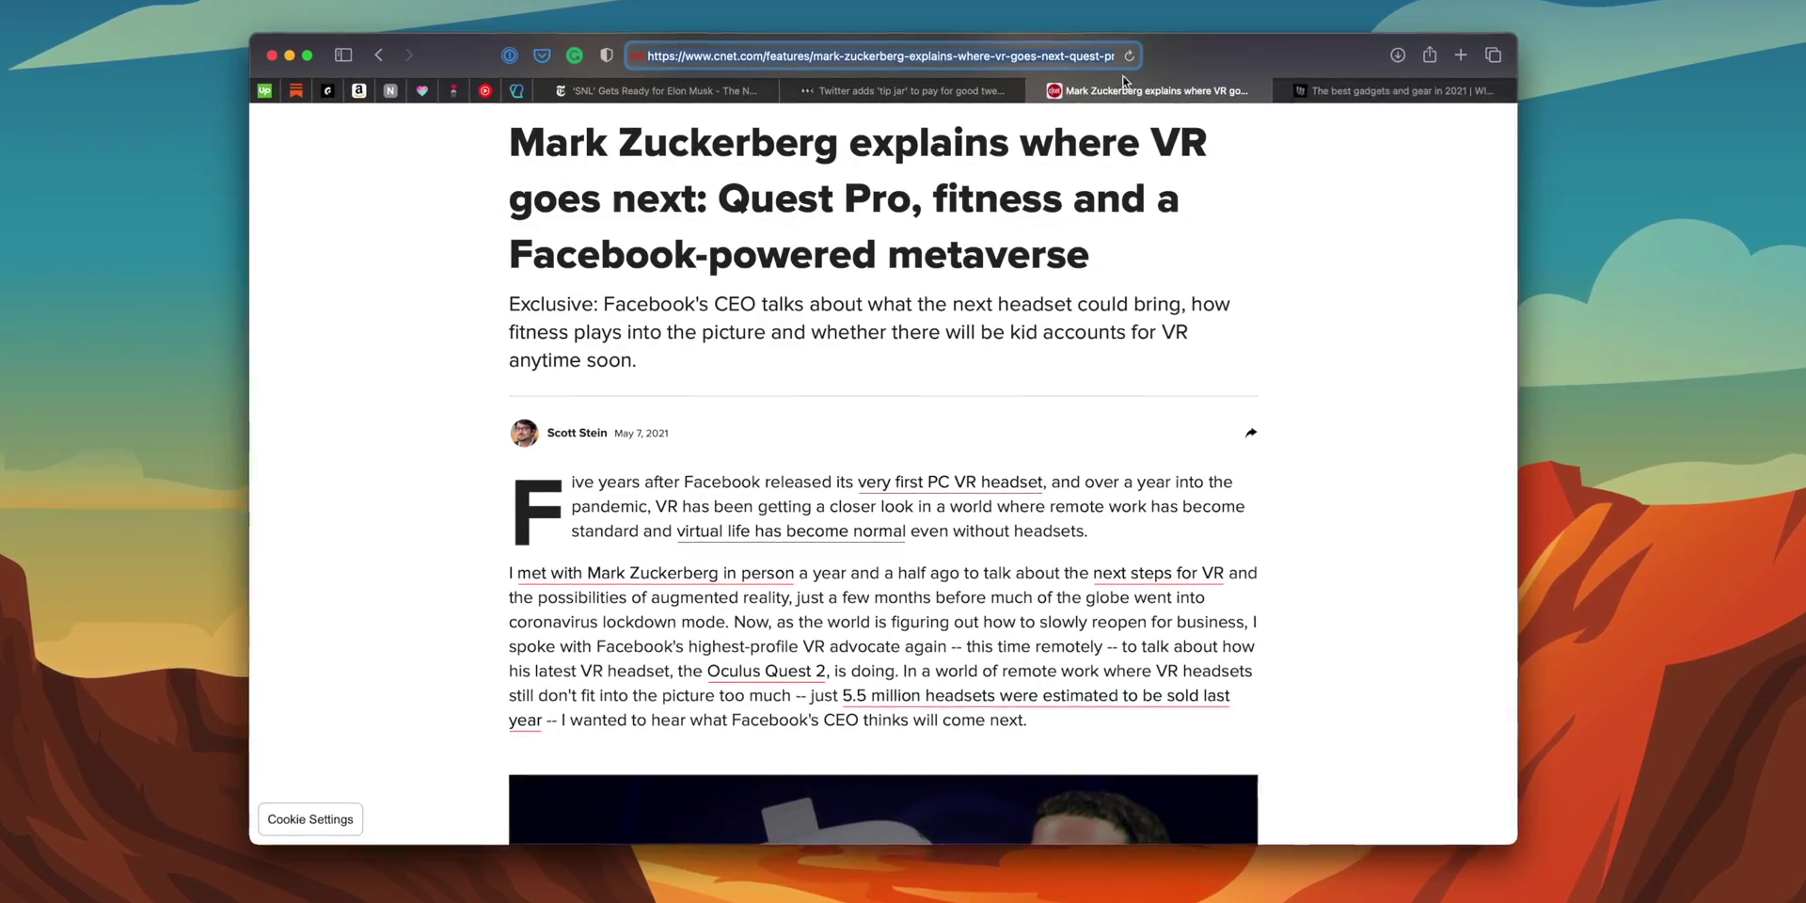
- Shorten the WIRED gadgets article link and paste it into the note
left_click(1404, 89)
left_click(838, 55)
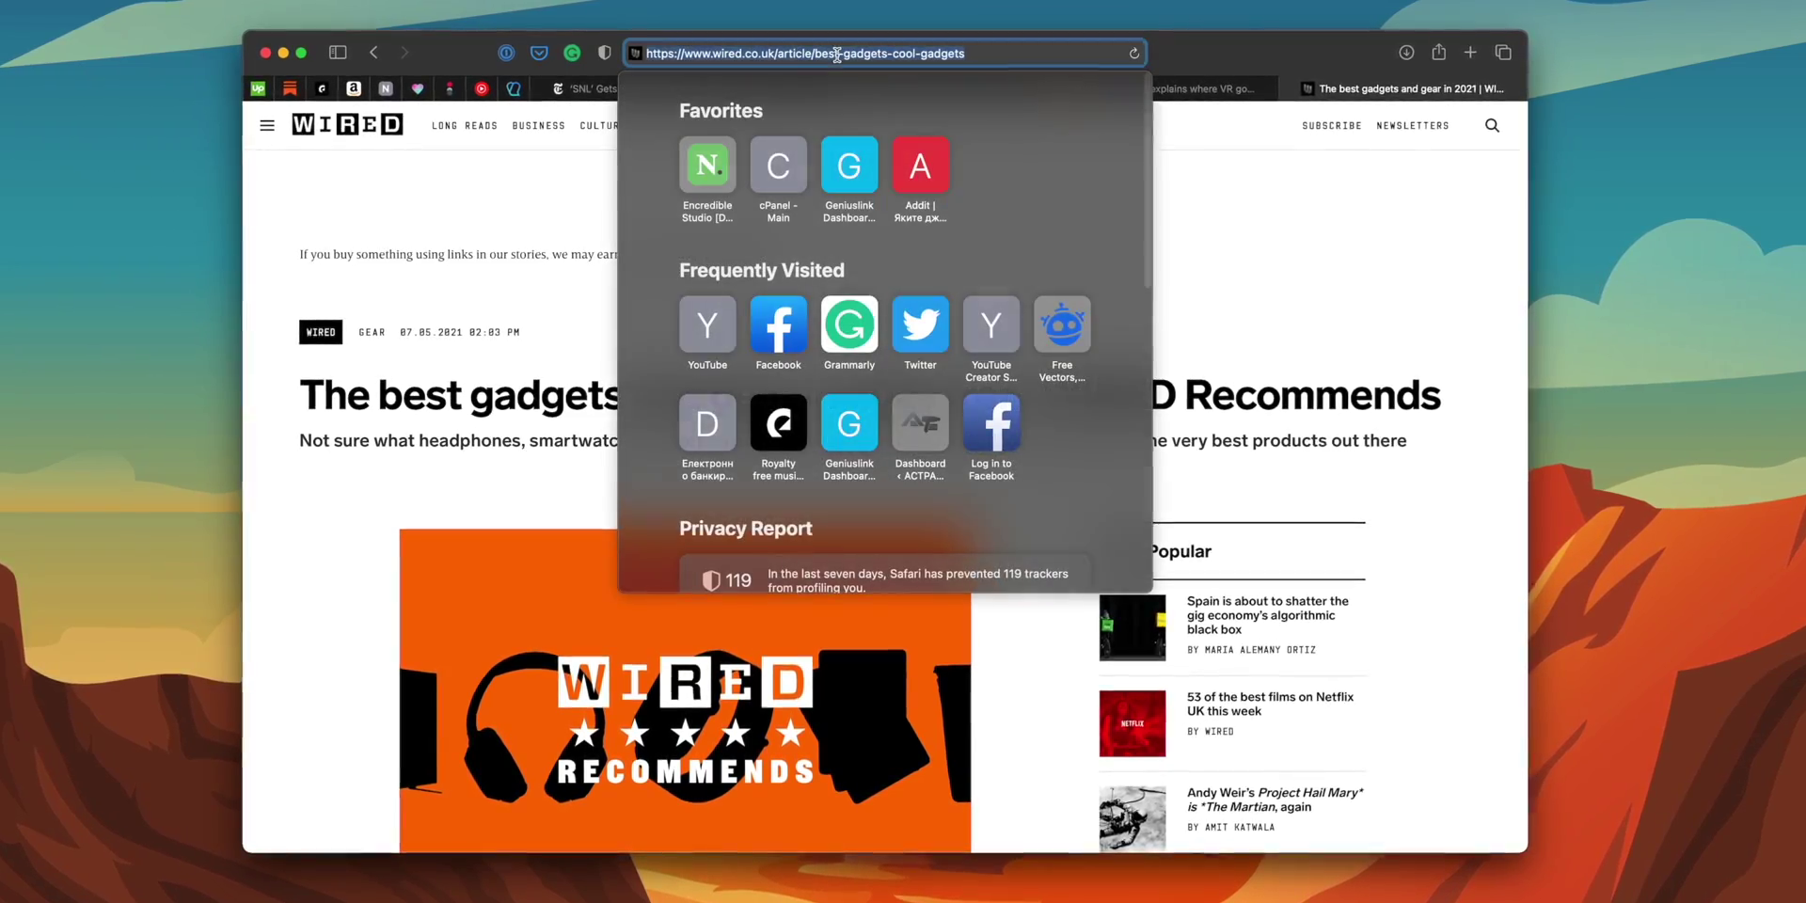
key("alt+space")
type("https://shrtm.nu/oYnj")
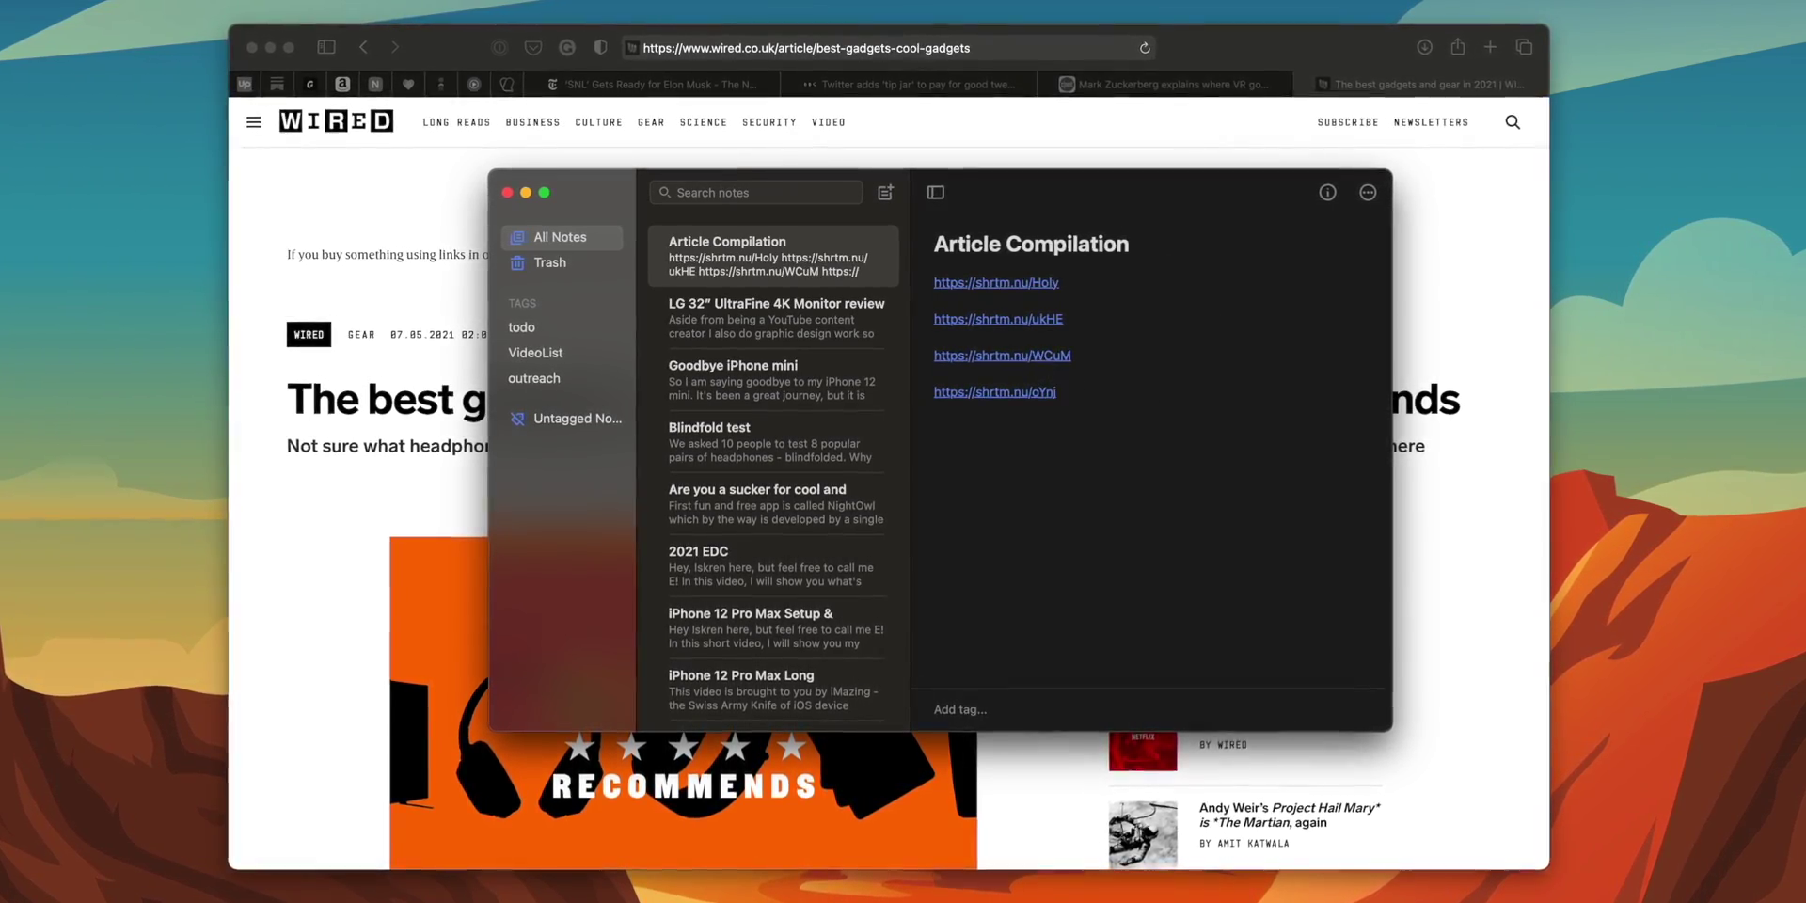
- Open the CNET and WIRED shortened links from the note in new tabs
left_click(1042, 365)
key("alt+space")
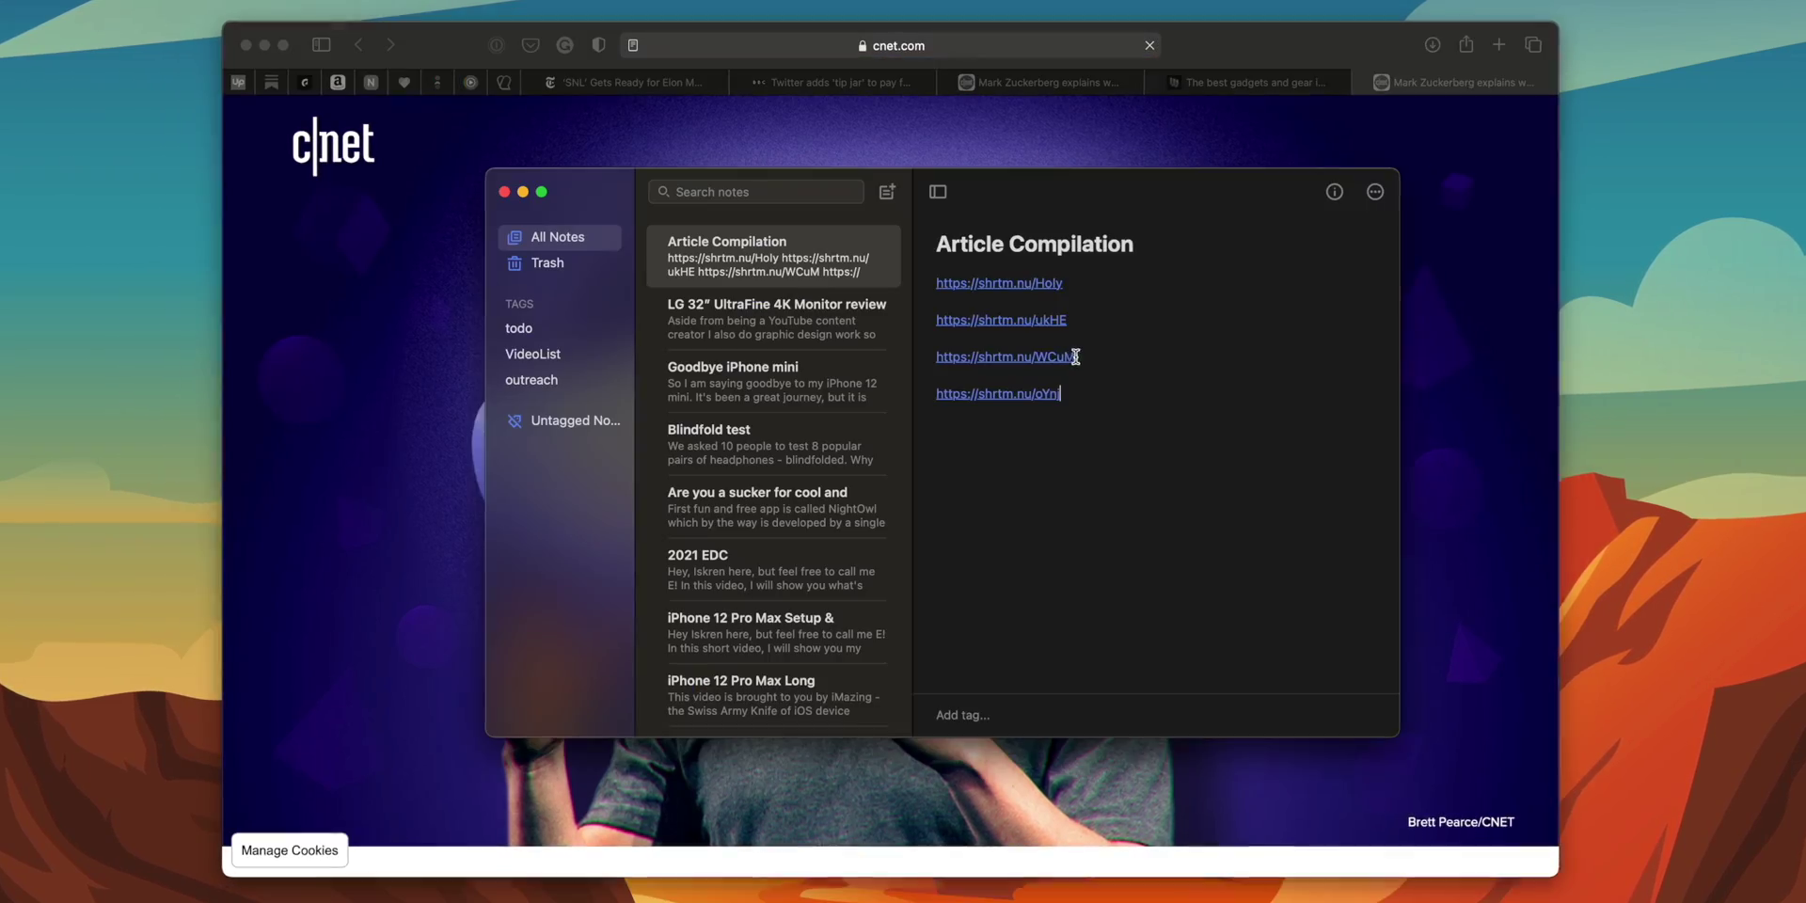
left_click(1036, 395)
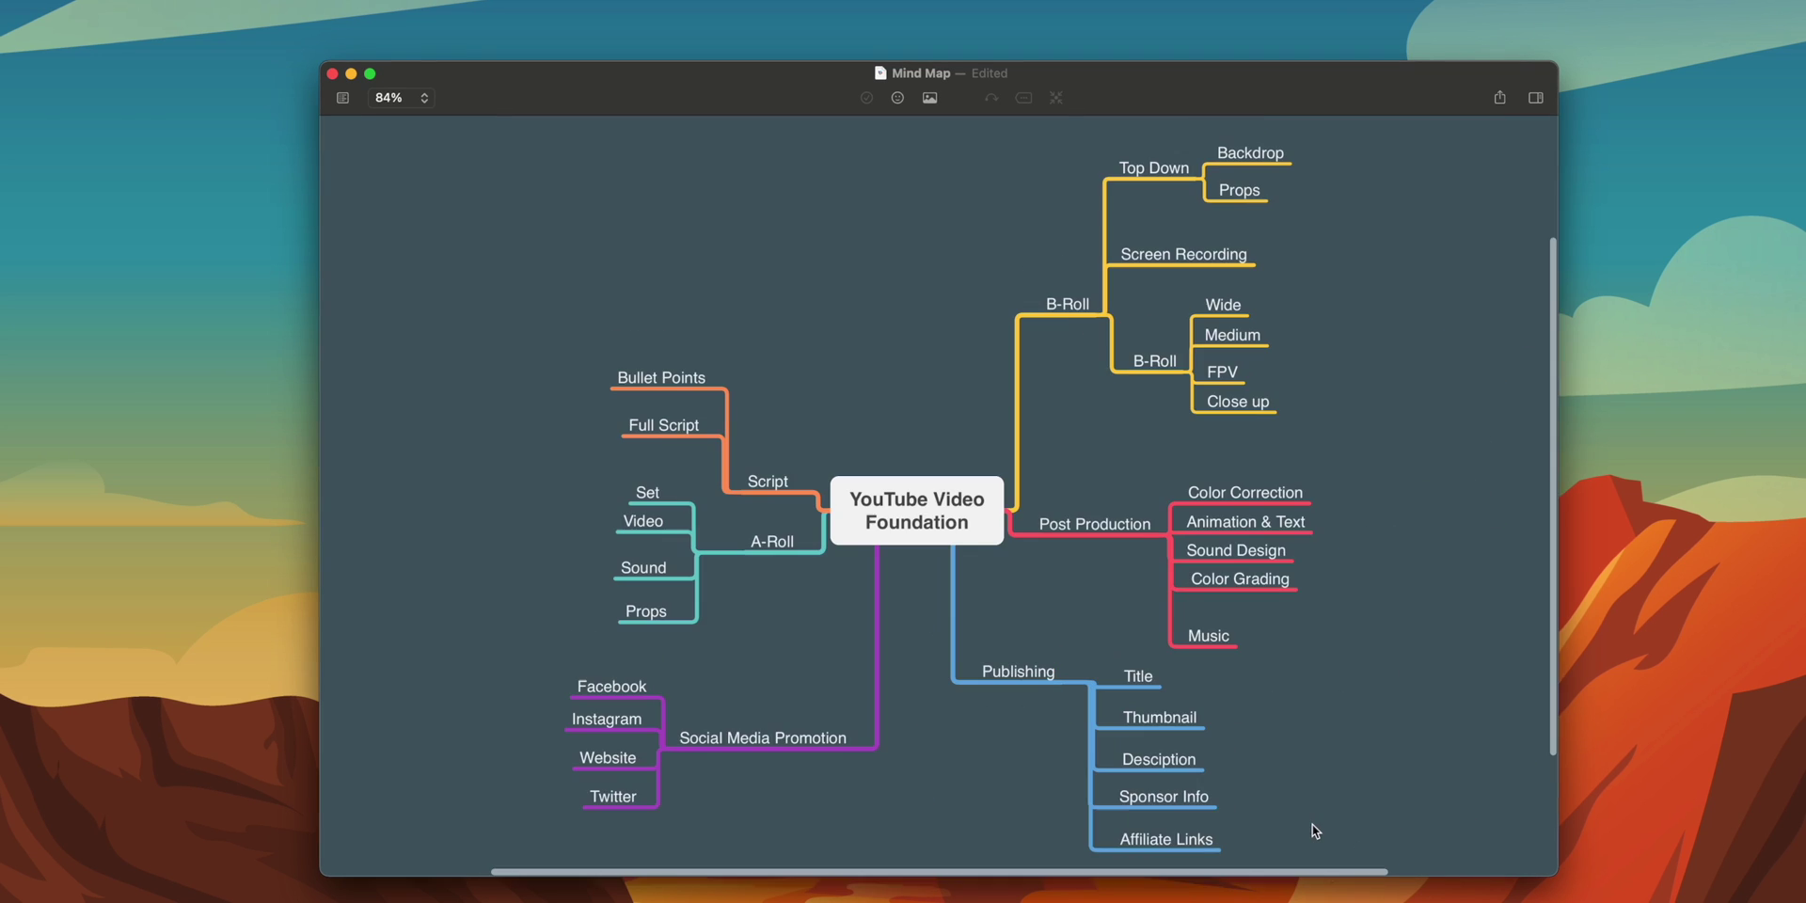
scroll(1290, 755, "down", 3)
scroll(1022, 605, "right", 3)
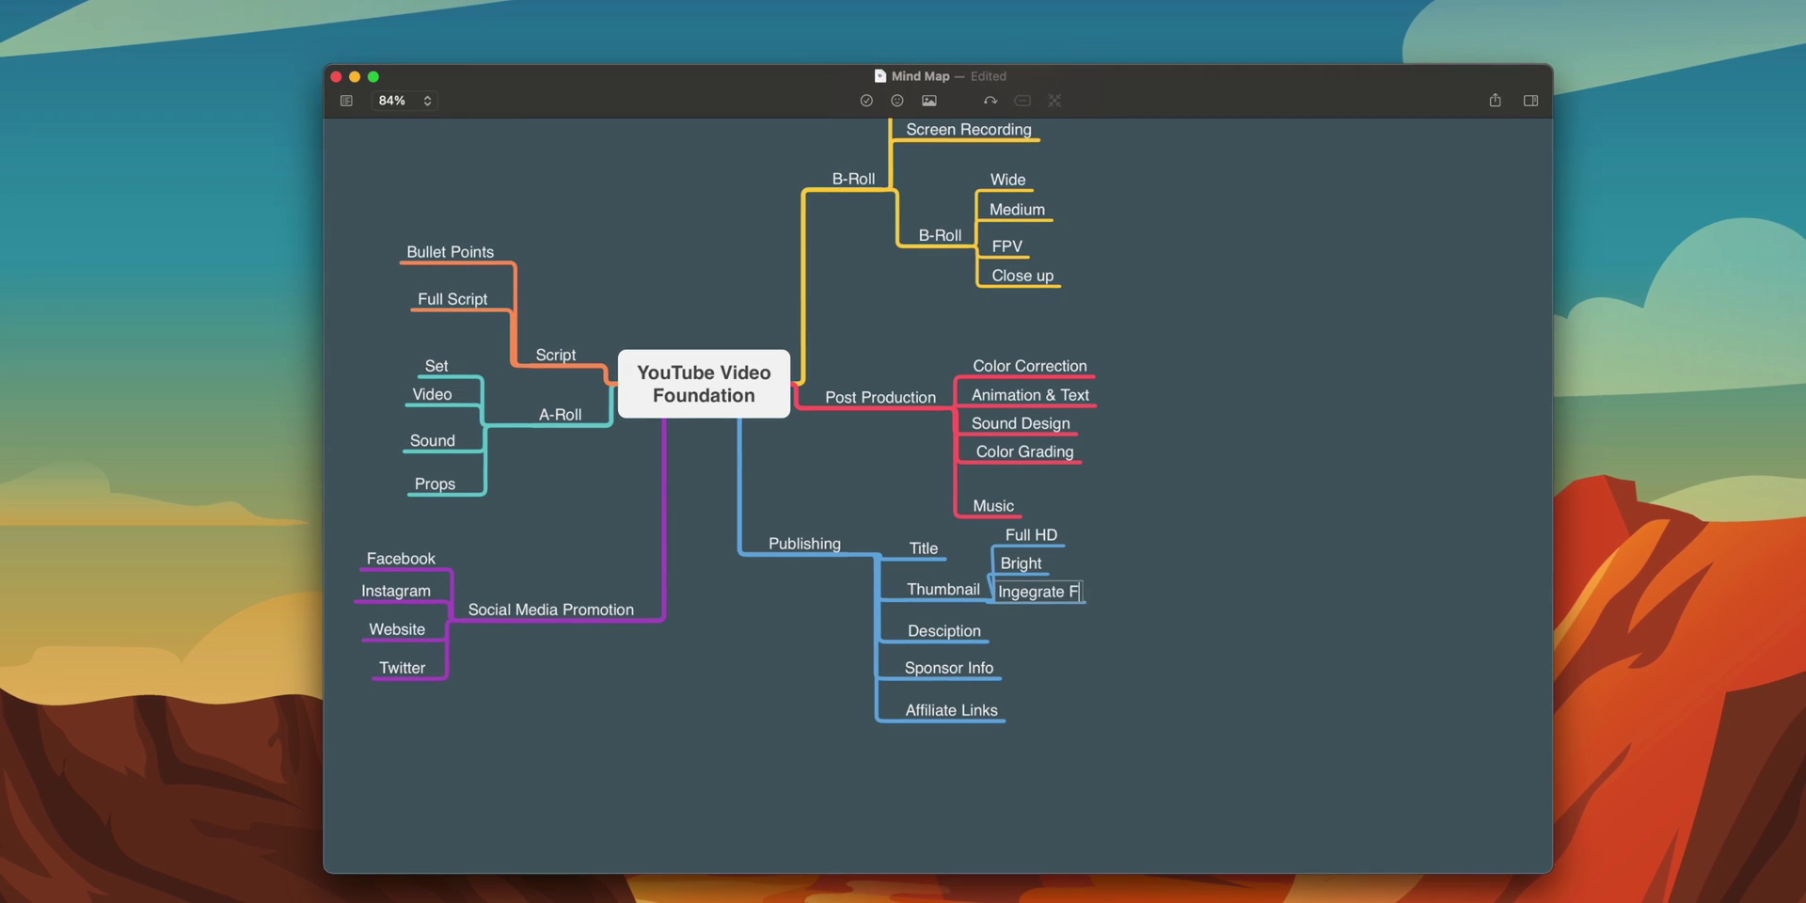
- Add a Showcase Product idea under Thumbnail, then Subtitles and Tags under Publishing
left_click(1011, 600)
type("Showcase Product")
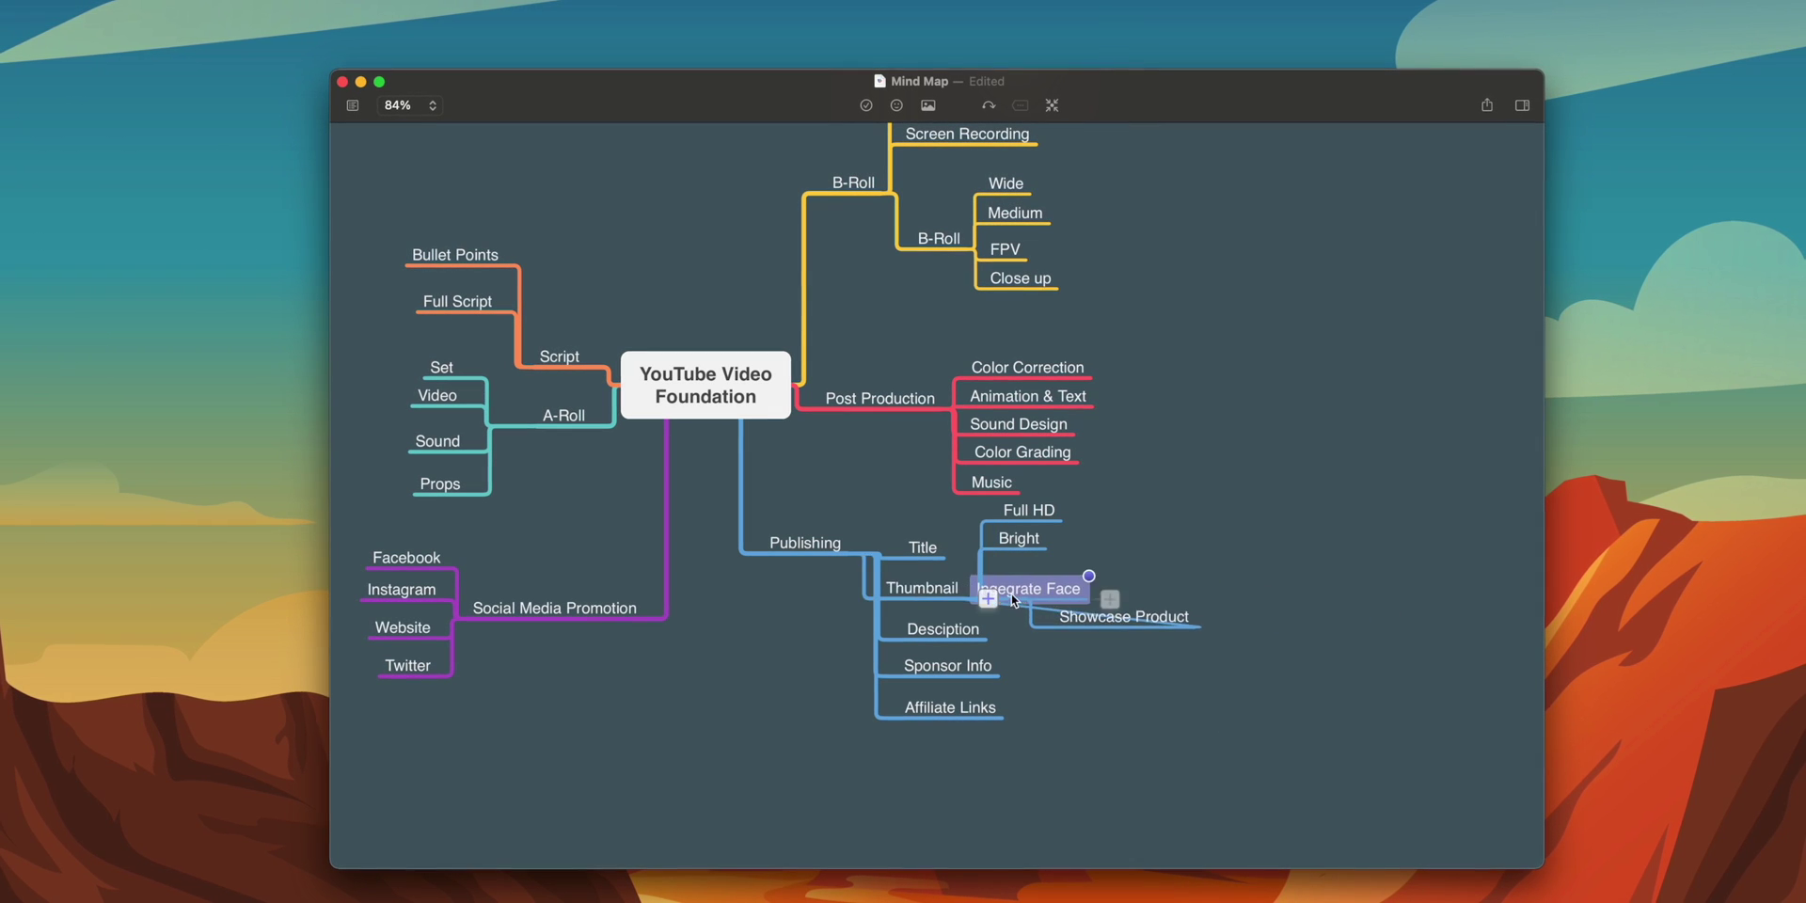
left_click_drag(1011, 600, 1083, 621)
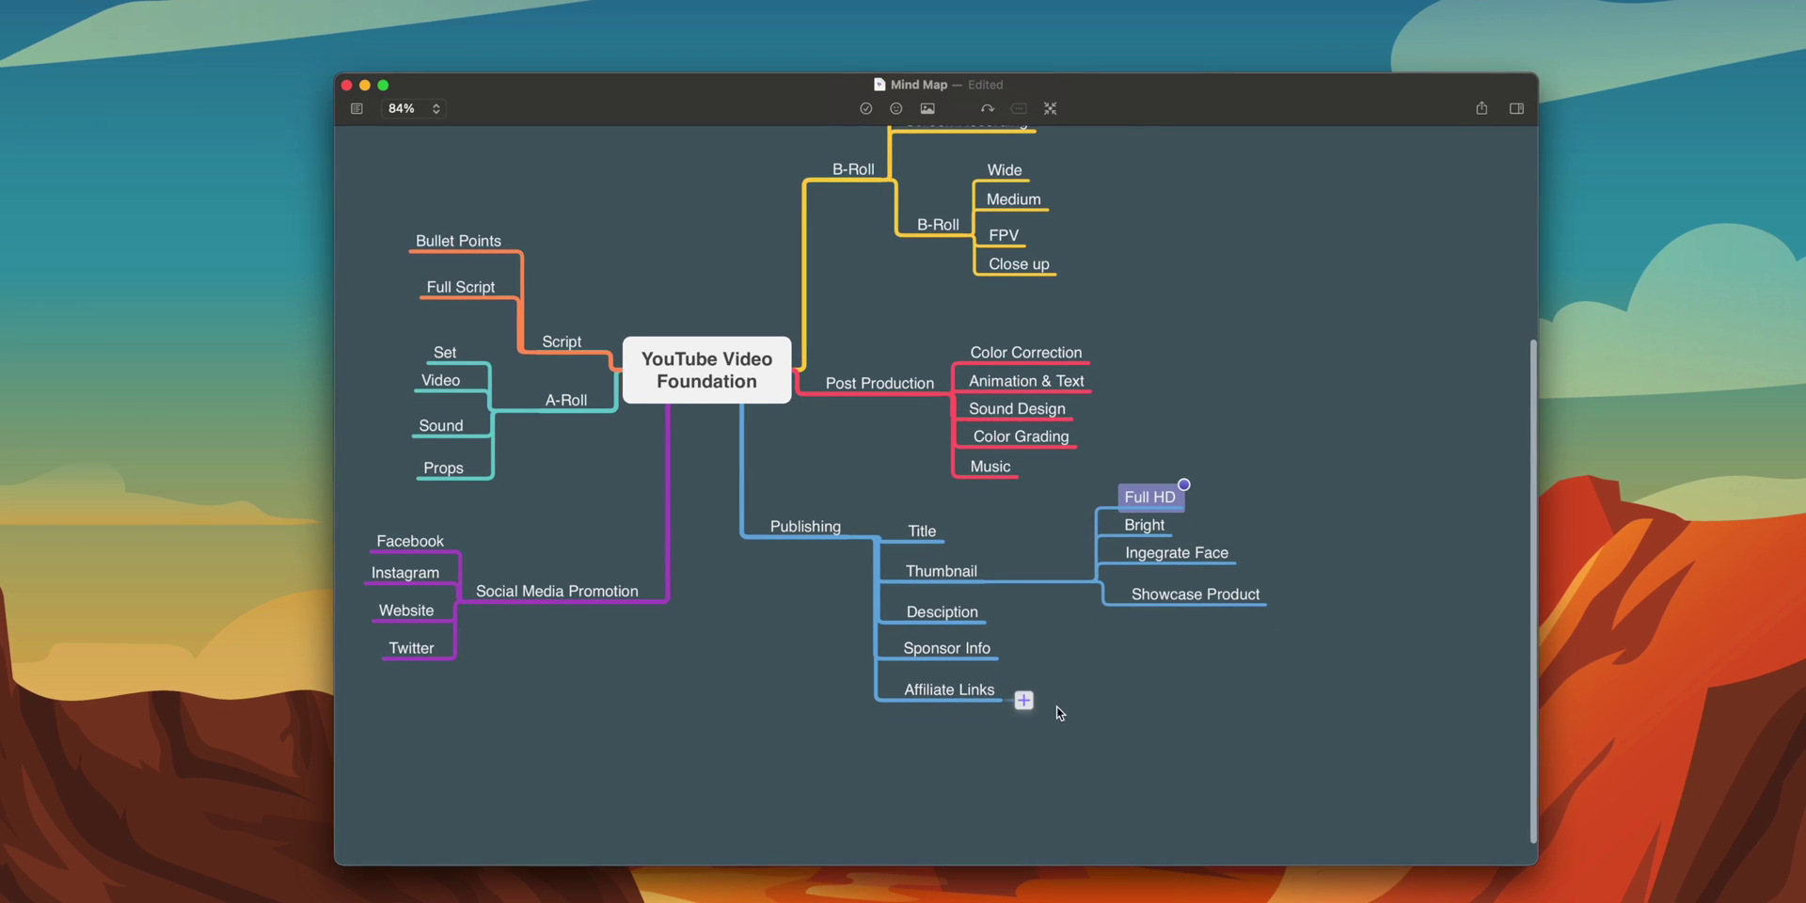
scroll(988, 664, "down", 1)
type("Tags")
key("Return")
type("Subtitles")
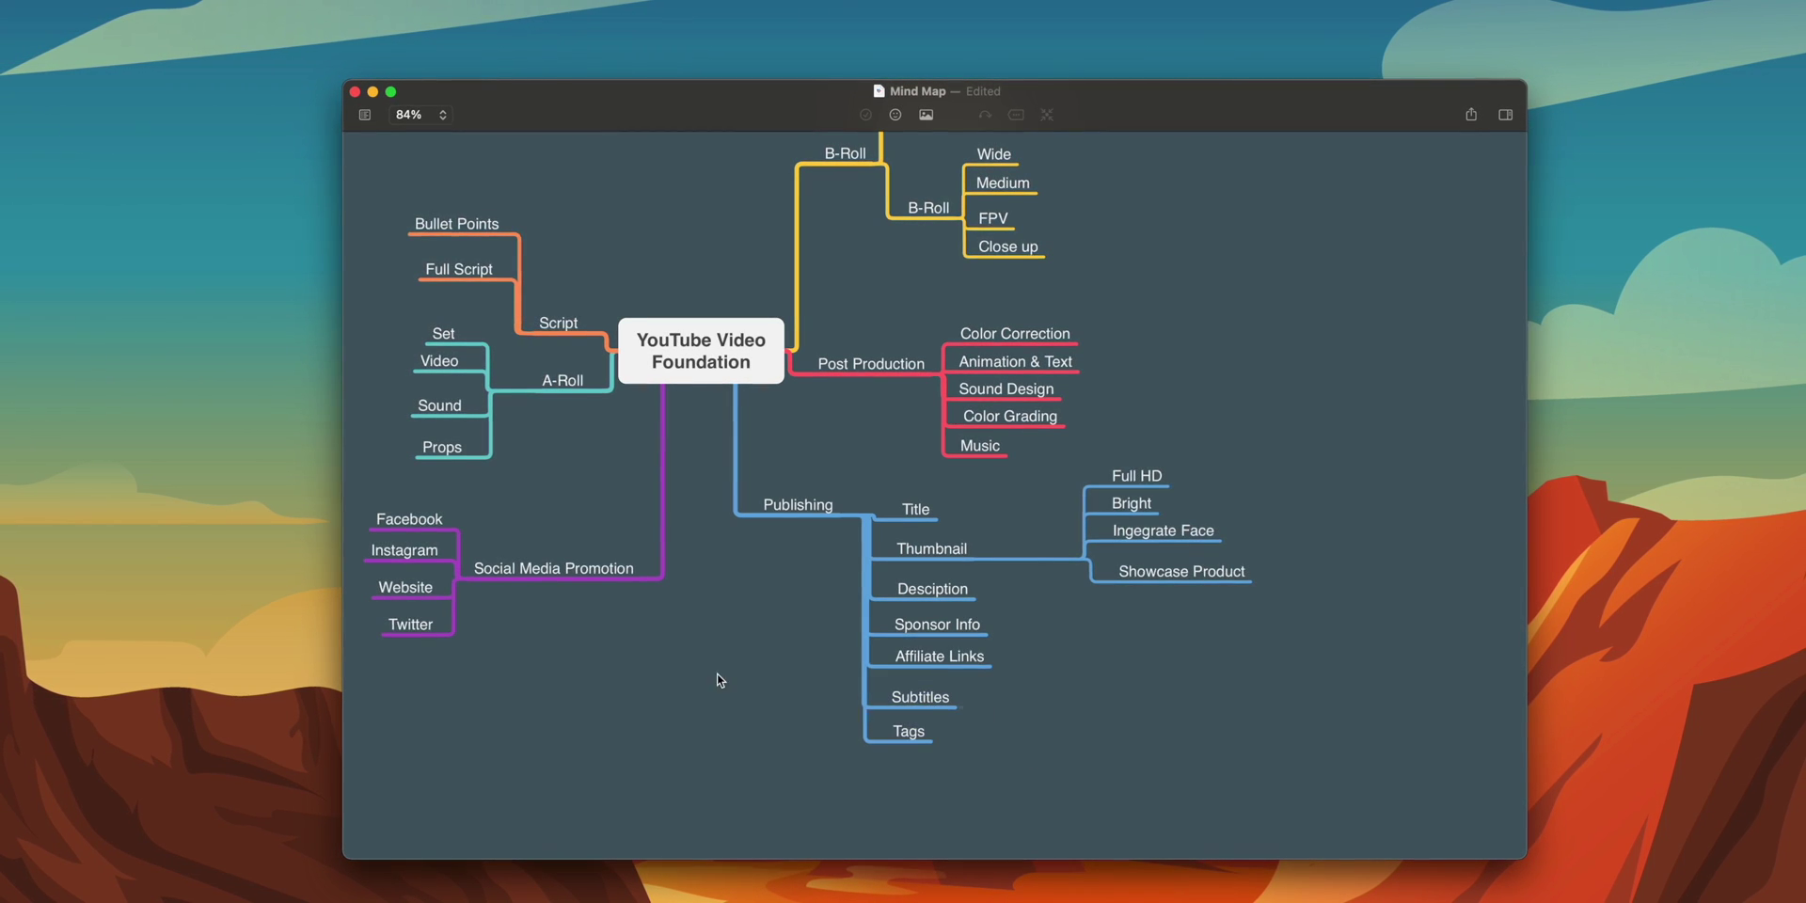
scroll(816, 434, "up", 3)
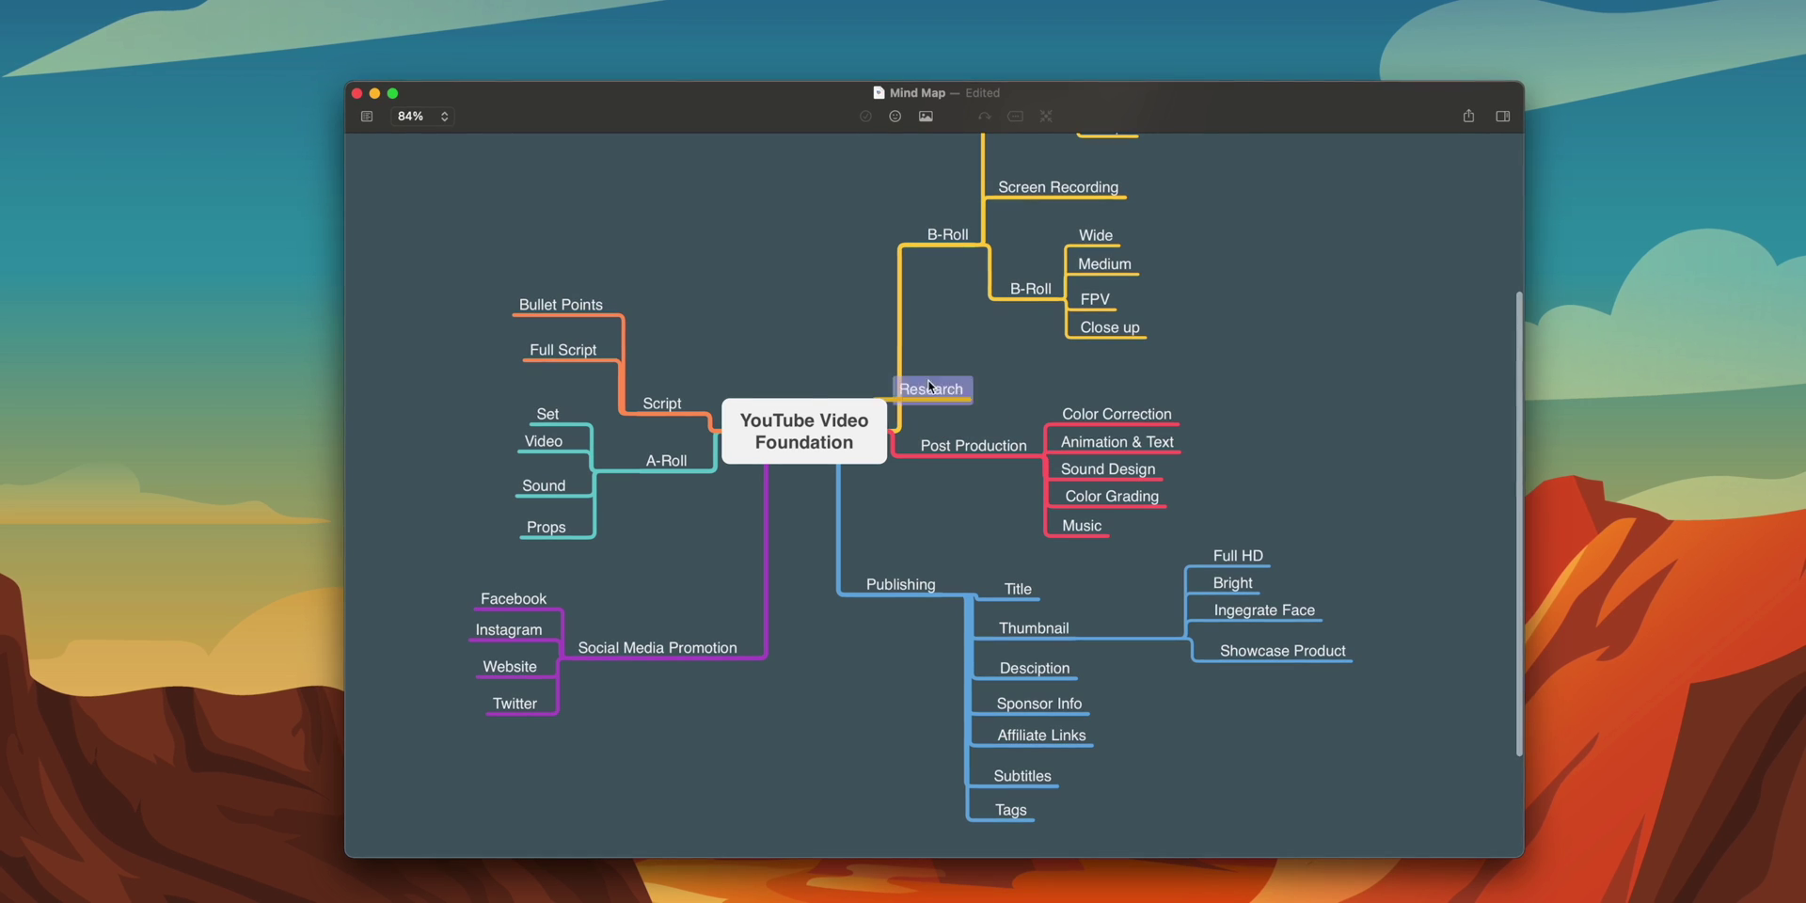
- Move Research above the central topic, add Competition, Title Concept and Reason for existance, then select A-Roll
mouse_move(928, 386)
left_mouse_down()
mouse_move(752, 268)
mouse_move(739, 231)
left_mouse_up()
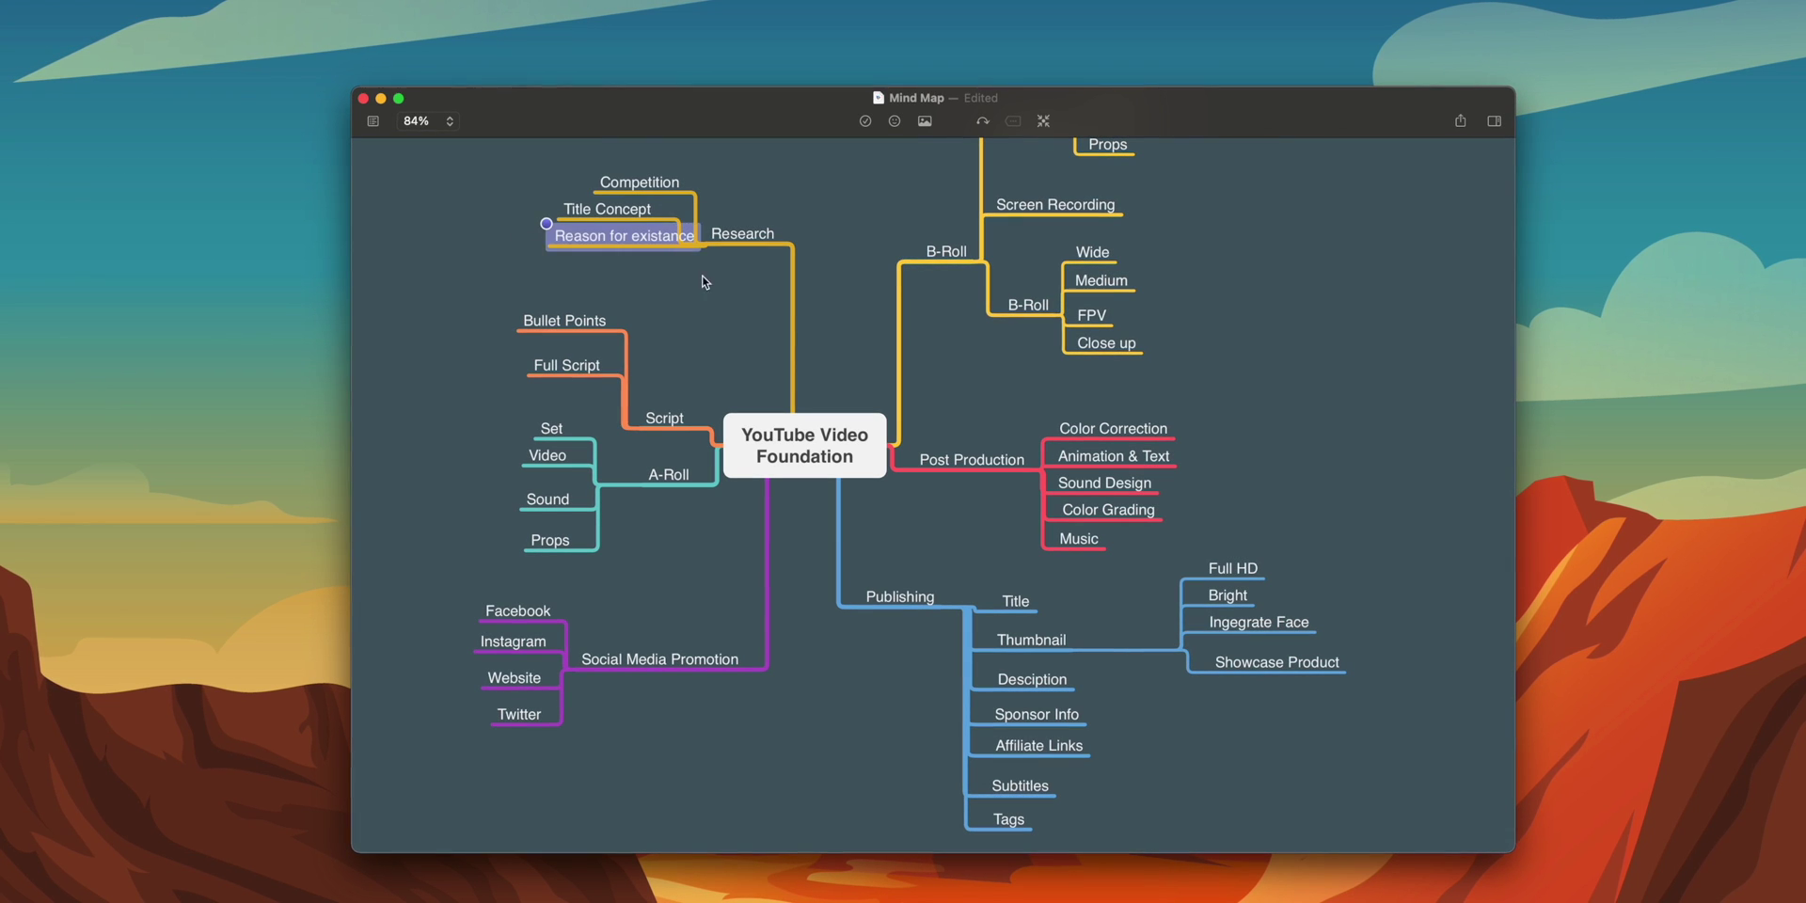
scroll(774, 467, "up", 1)
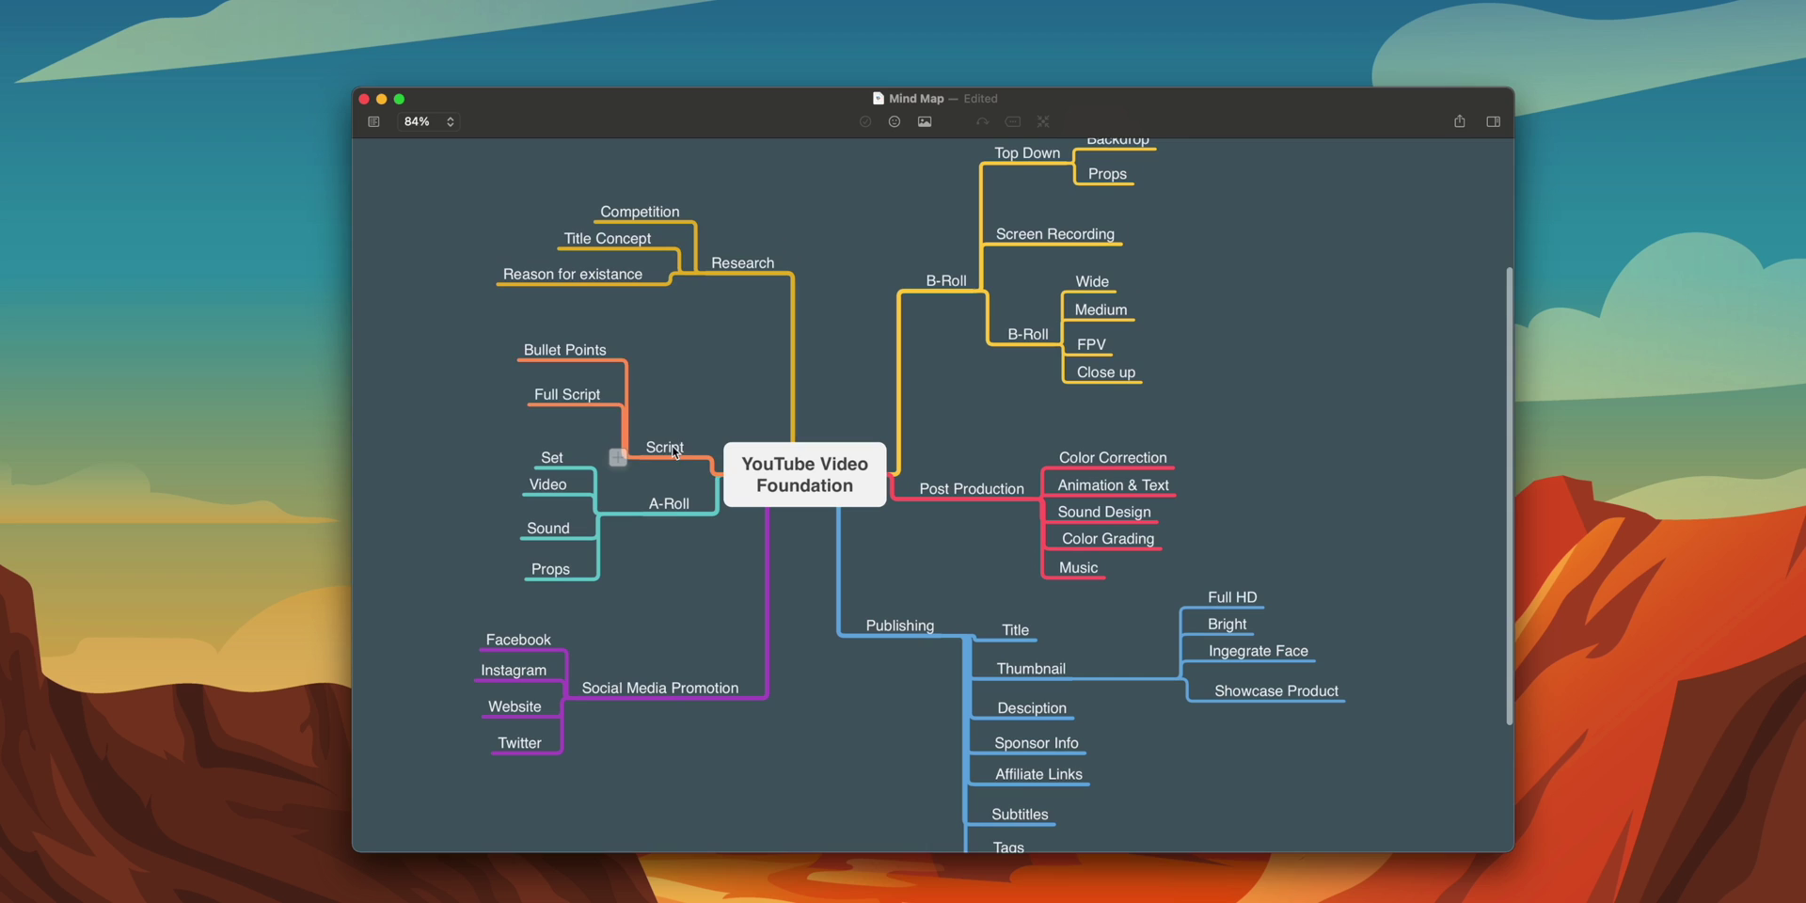
left_click(669, 504)
scroll(727, 497, "left", 2)
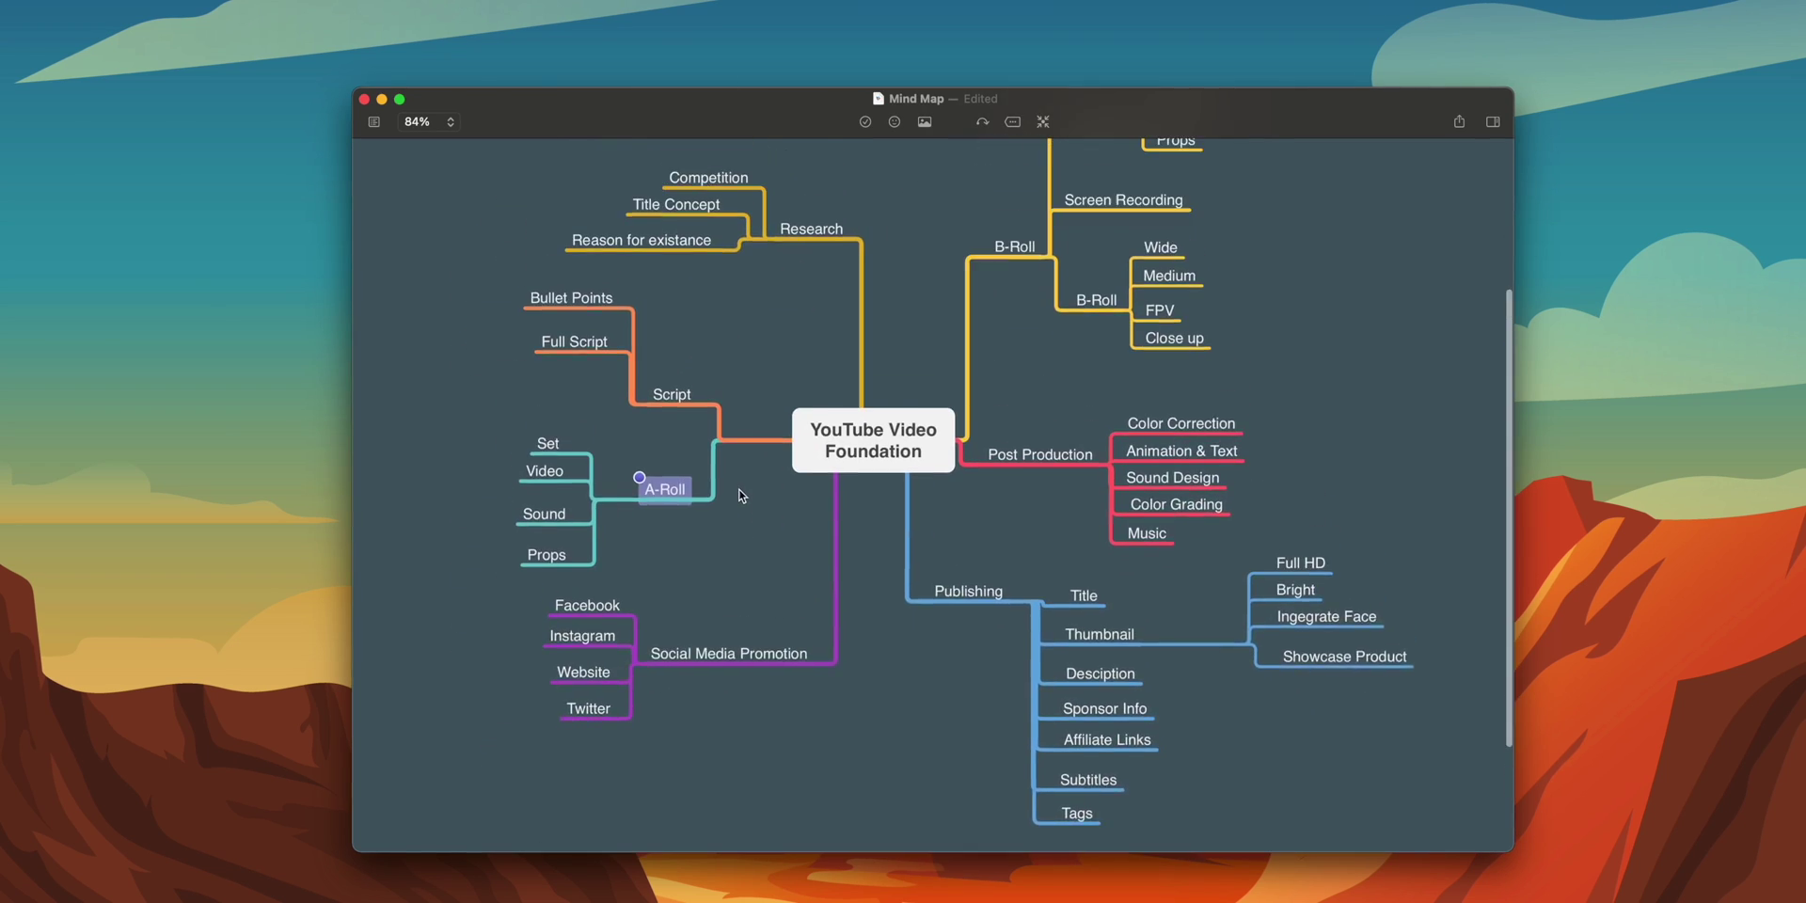